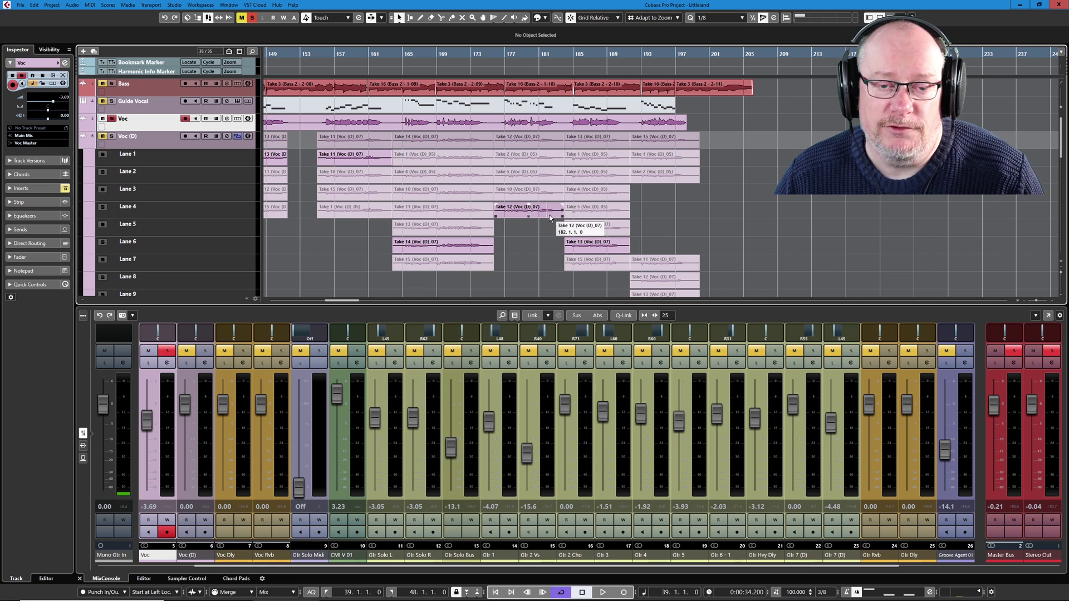
# Look over the vocal take lanes across the whole song and check the Control Room
pyautogui.scroll(-5, 552, 216)
pyautogui.scroll(-2, 532, 232)
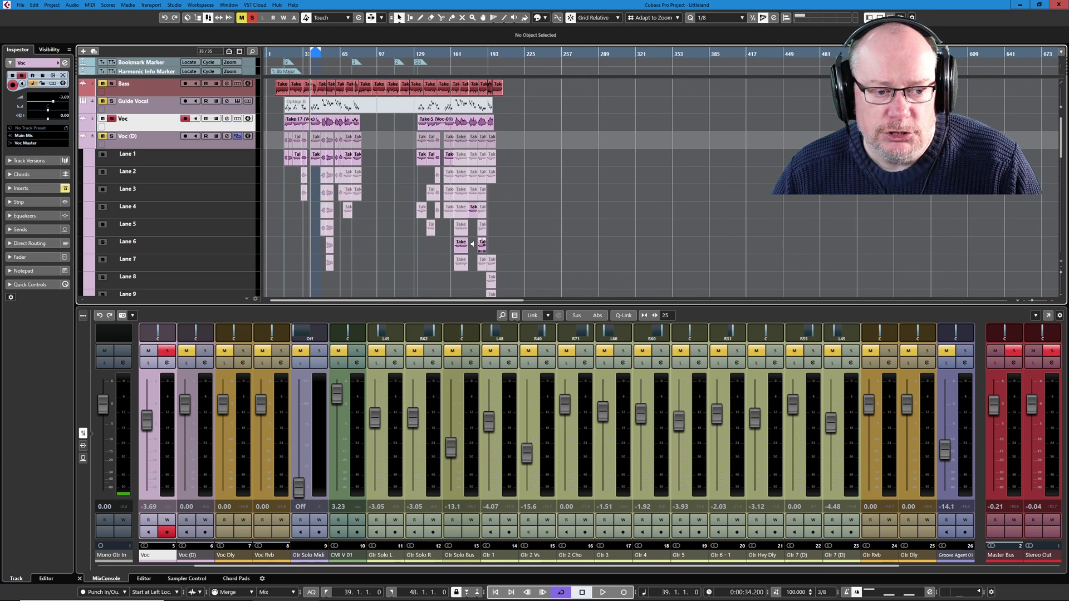
pyautogui.scroll(2, 274, 199)
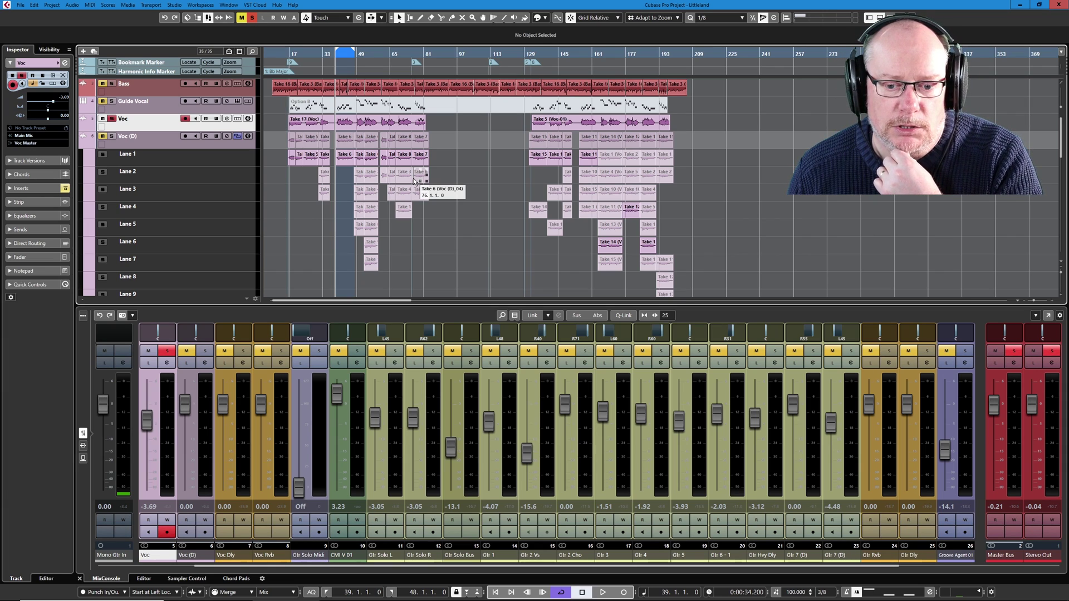
pyautogui.click(891, 17)
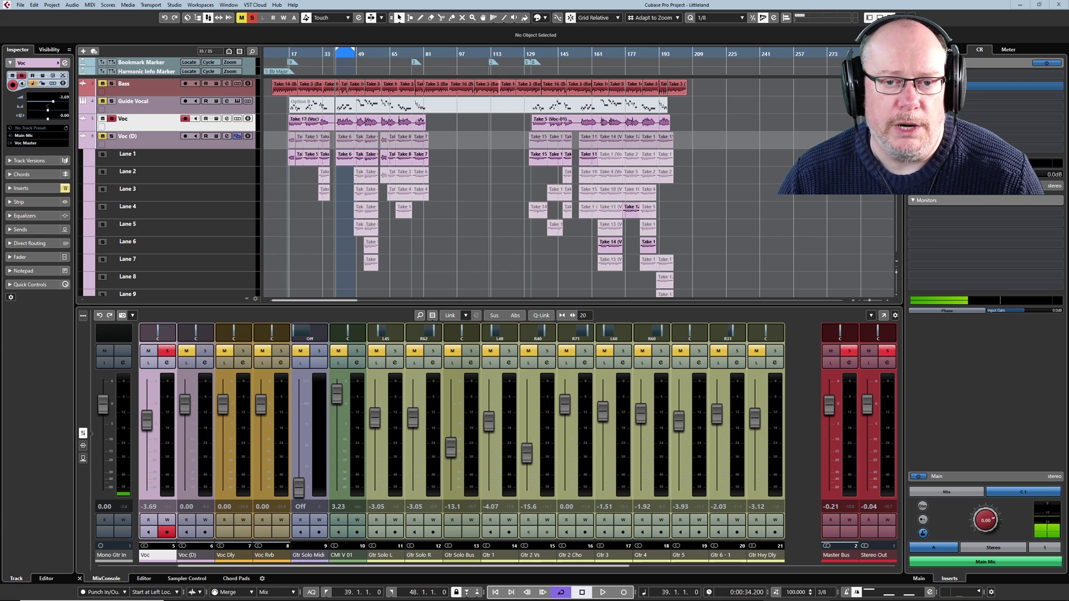
pyautogui.hotkey('ctrl', 'alt', 'r')
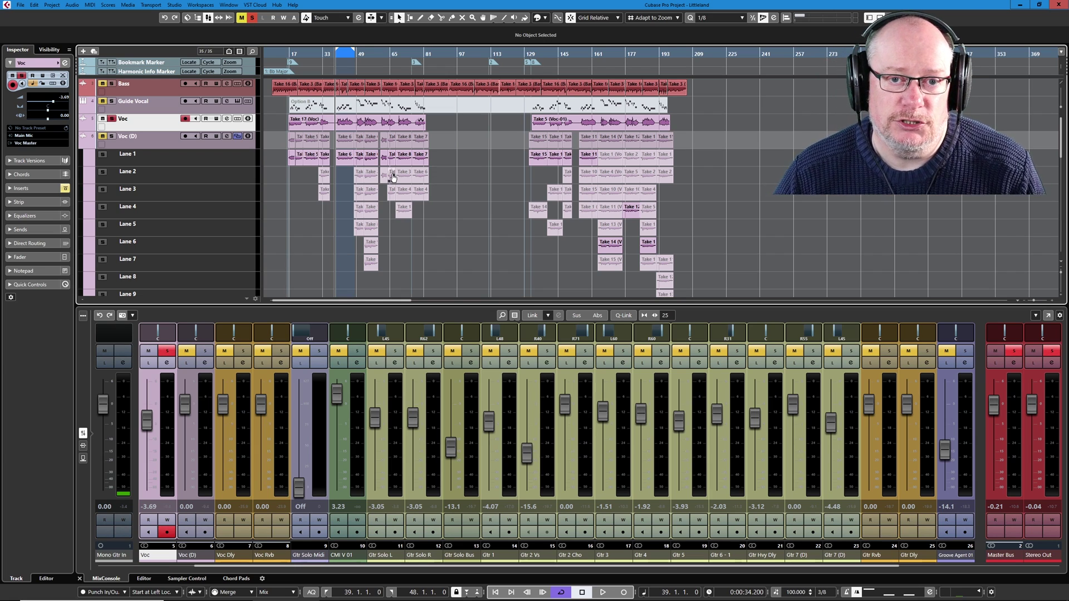
# Audition the soloed Voc track in the loop from bar 39 to 48
pyautogui.press('h')
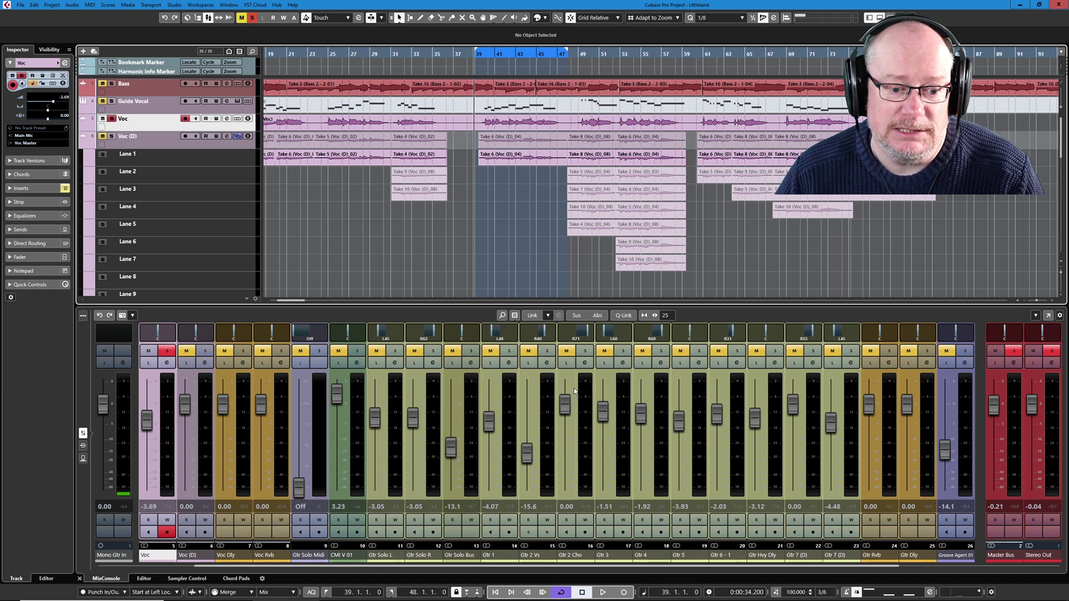
pyautogui.click(603, 593)
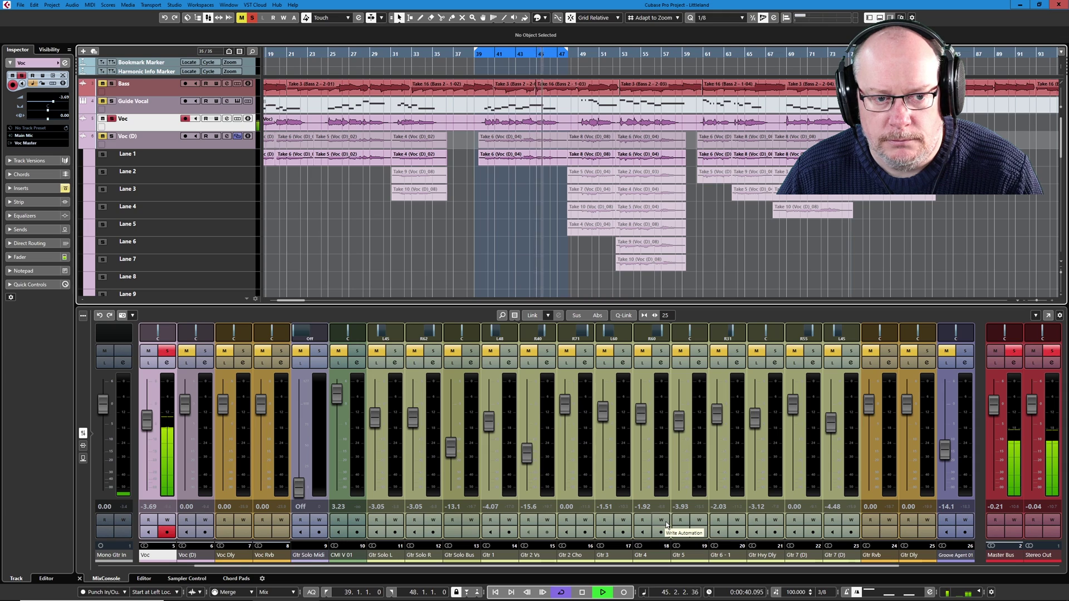
pyautogui.press('space')
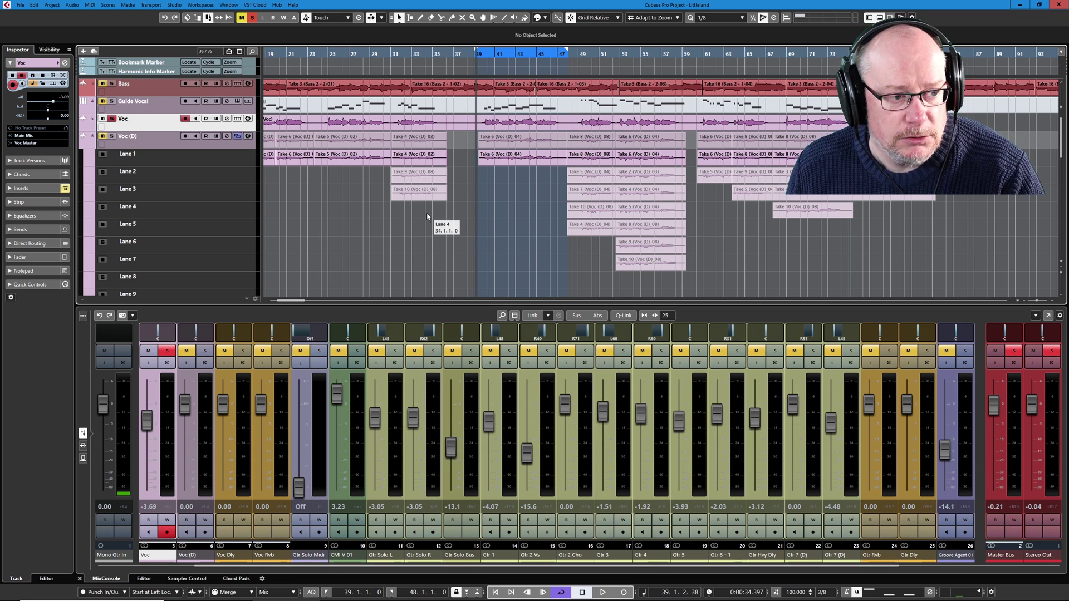
# Turn off solo on the Voc track and audition bars 39 to 48 with the full mix
pyautogui.press('s')
pyautogui.press('space')
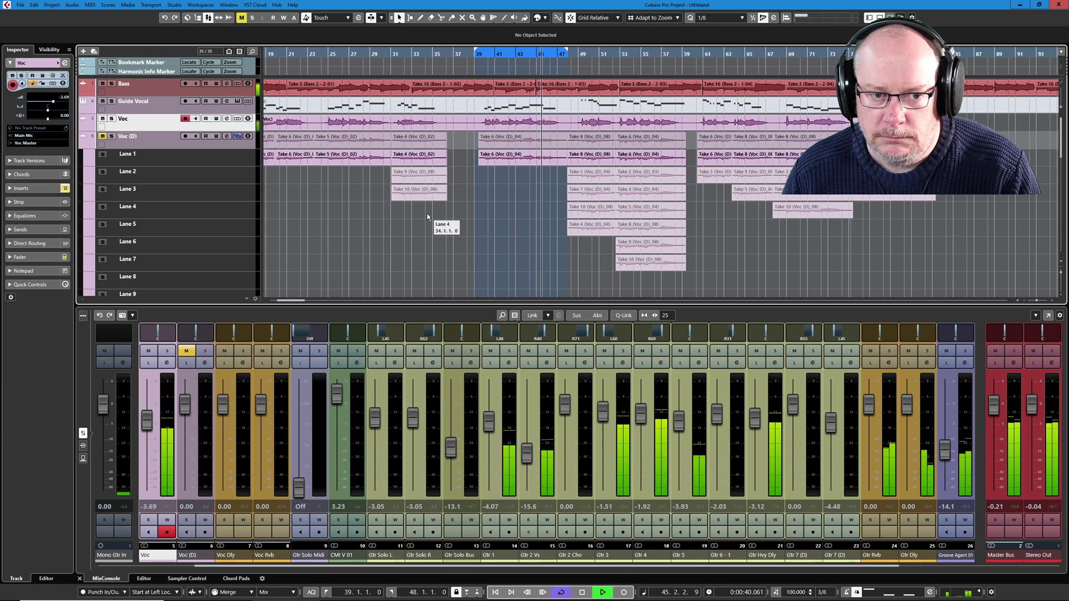
pyautogui.press('space')
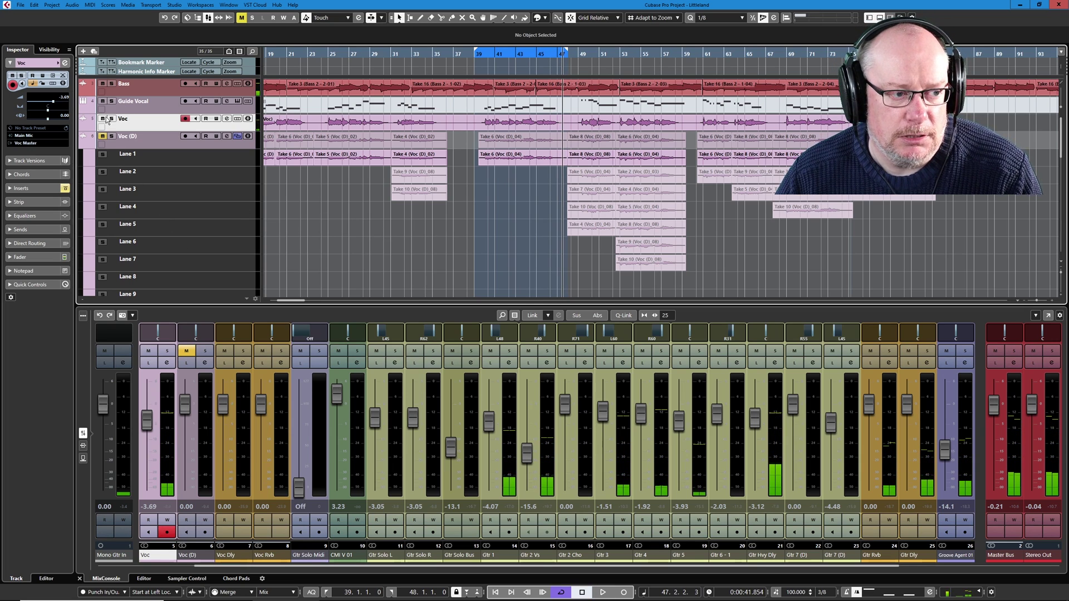
# Solo the Voc (D) track and audition it in the loop from bar 39 to 48
pyautogui.click(112, 136)
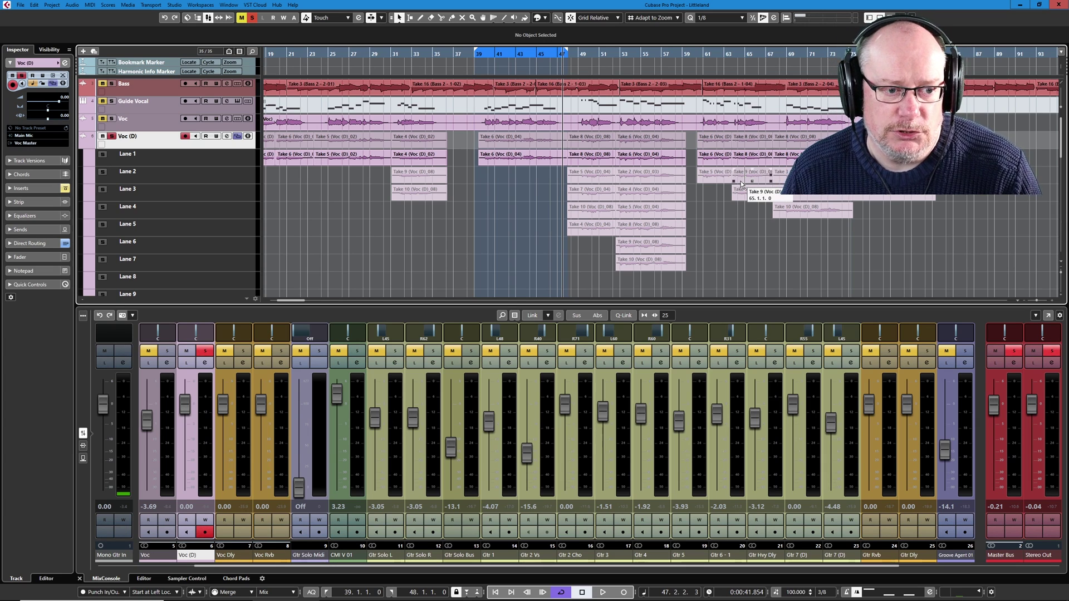
pyautogui.press('space')
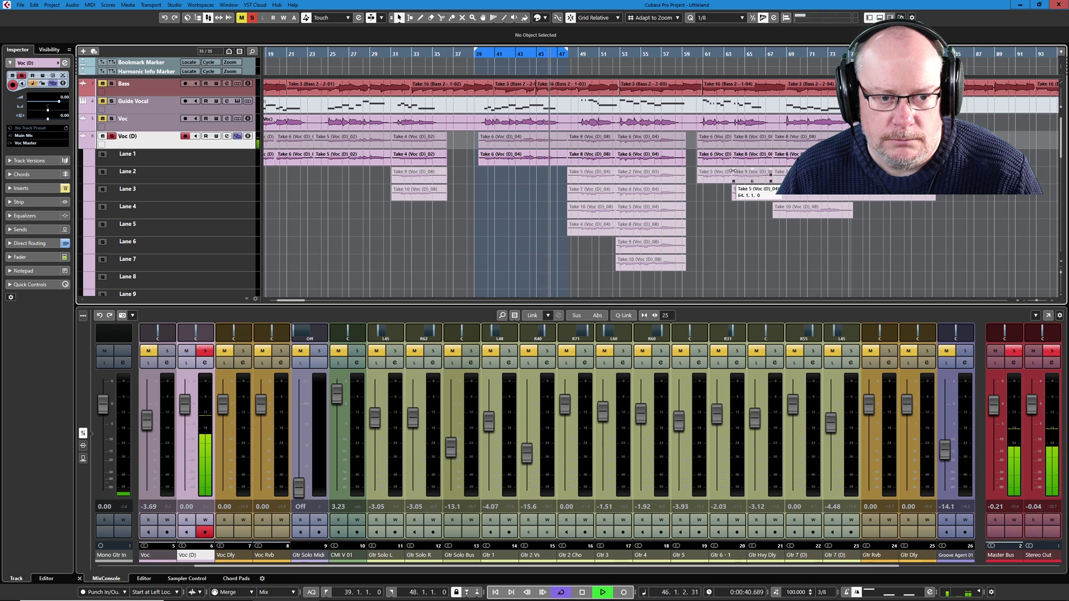
pyautogui.press('space')
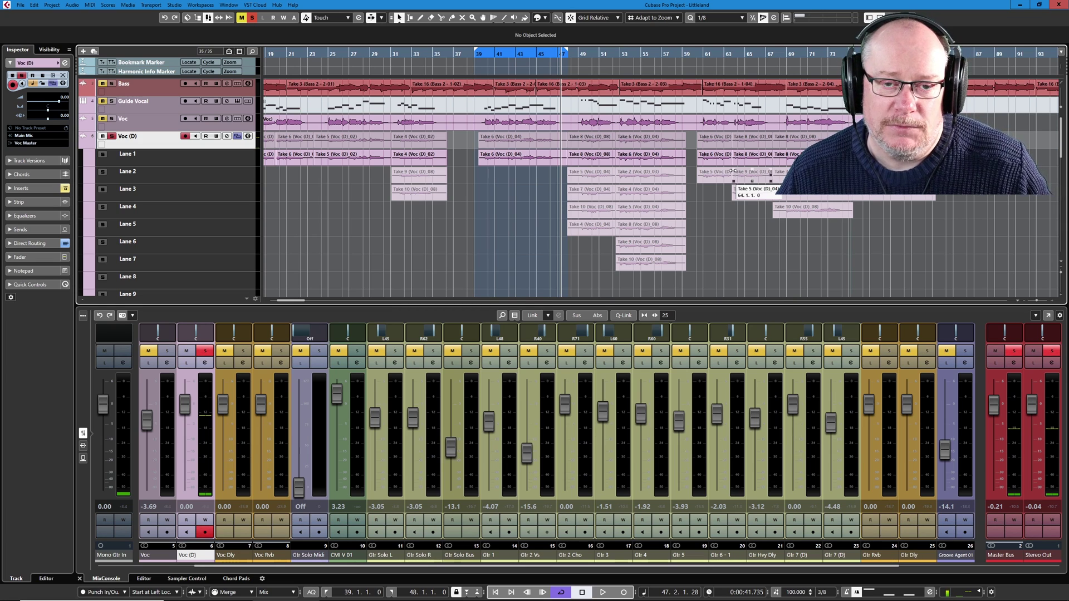
# Compare Voc (D) with Voc by switching the soloed track between them while the loop plays
pyautogui.press('space')
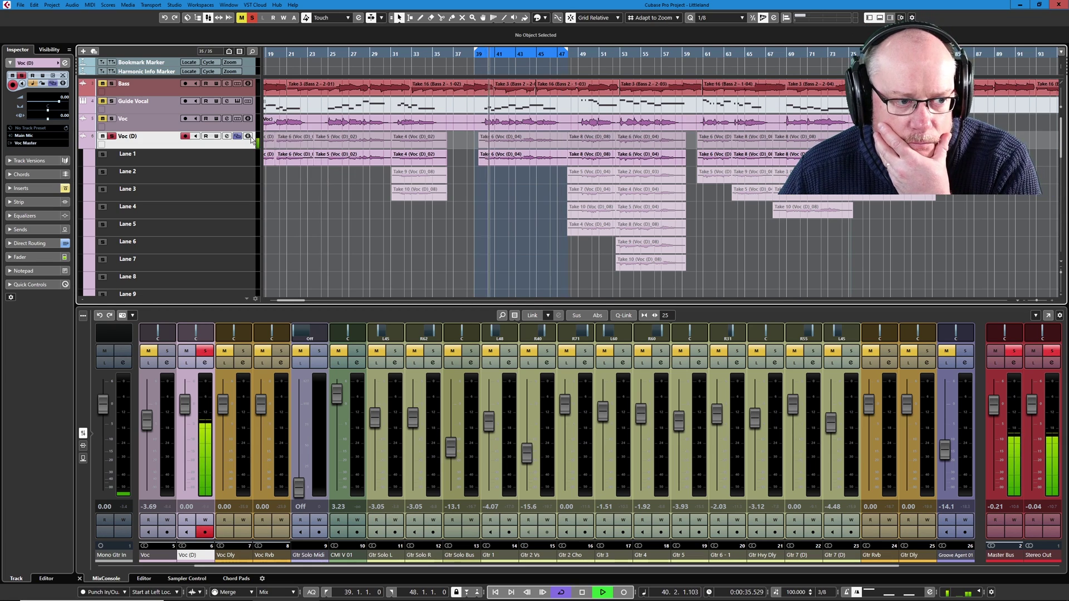
pyautogui.click(150, 122)
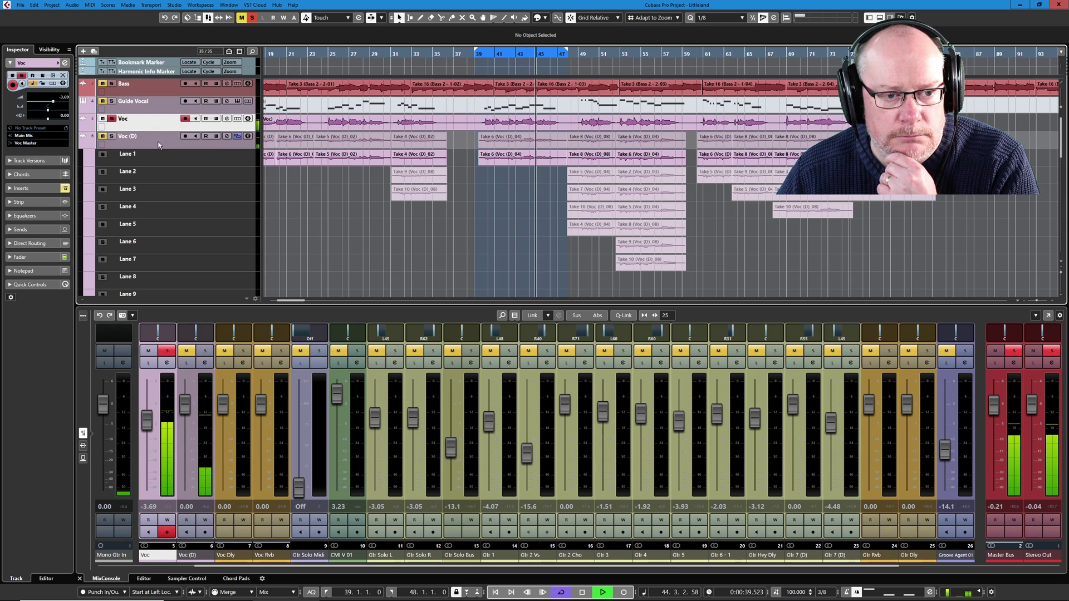
pyautogui.click(158, 141)
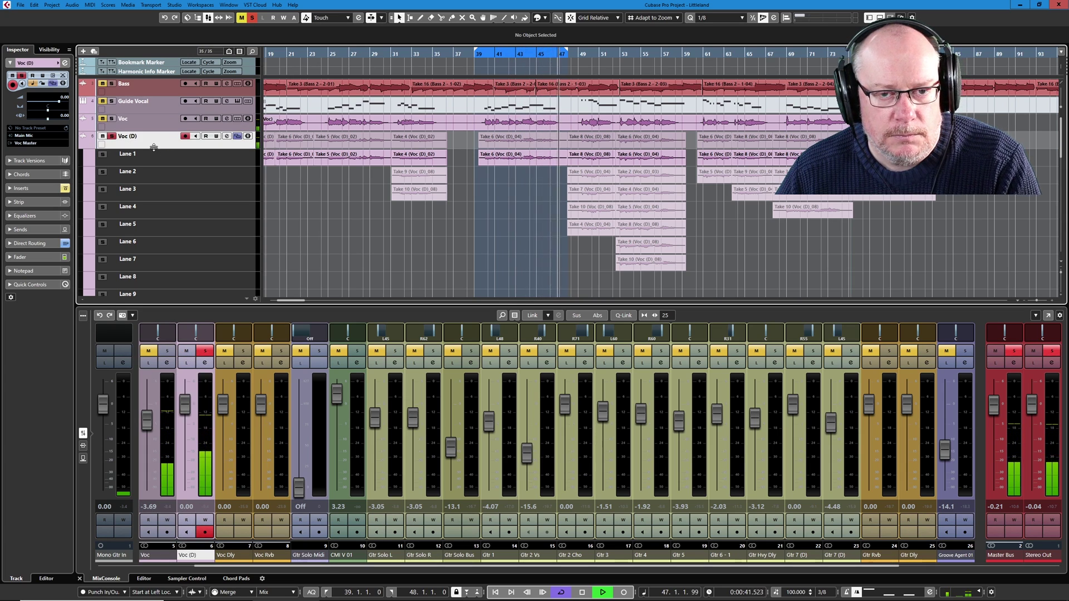
pyautogui.press('space')
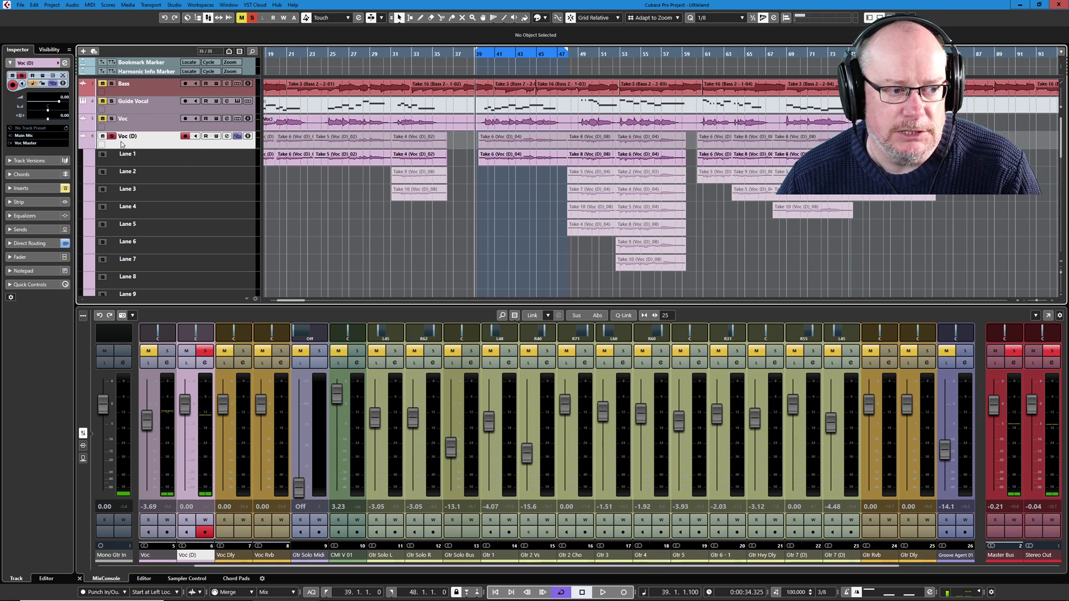
pyautogui.press('space')
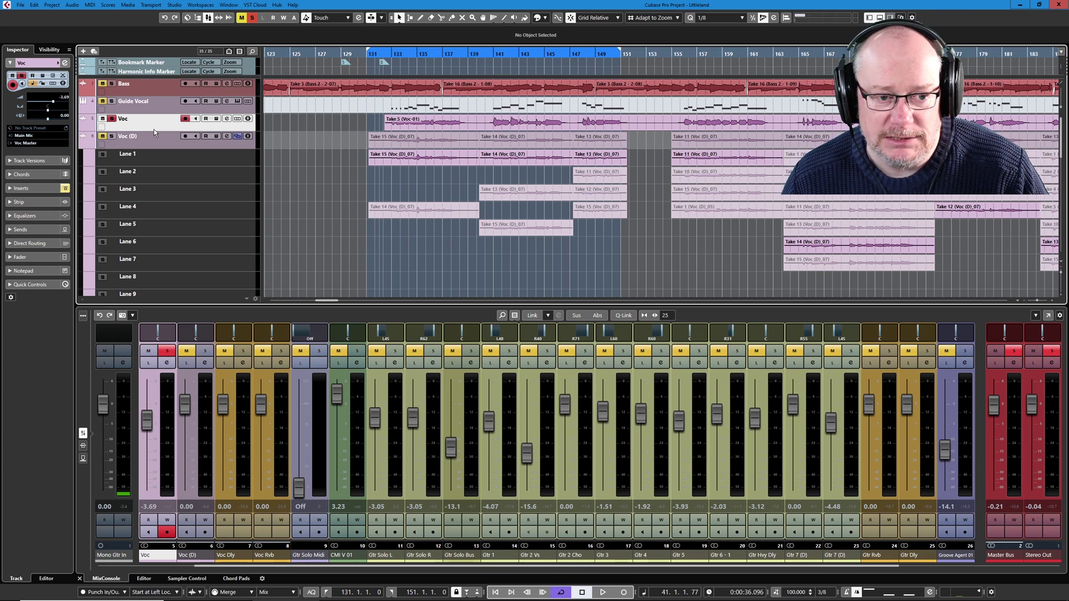
# Play the soloed Voc track from bar 131 to 151 and raise its fader to -1.21 dB
pyautogui.press('space')
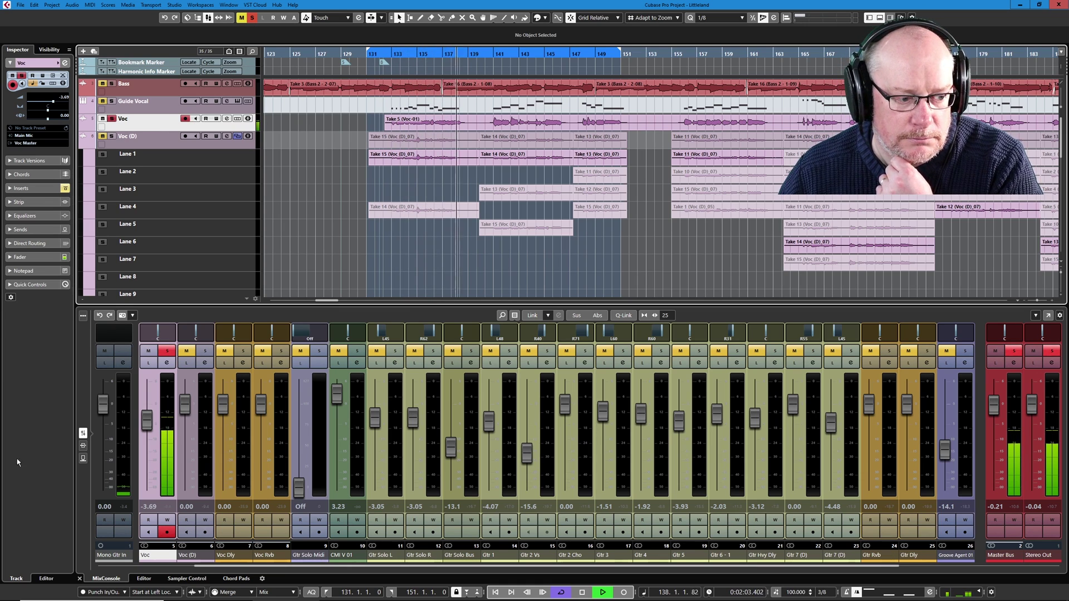
pyautogui.moveTo(146, 427); pyautogui.dragTo(147, 418)
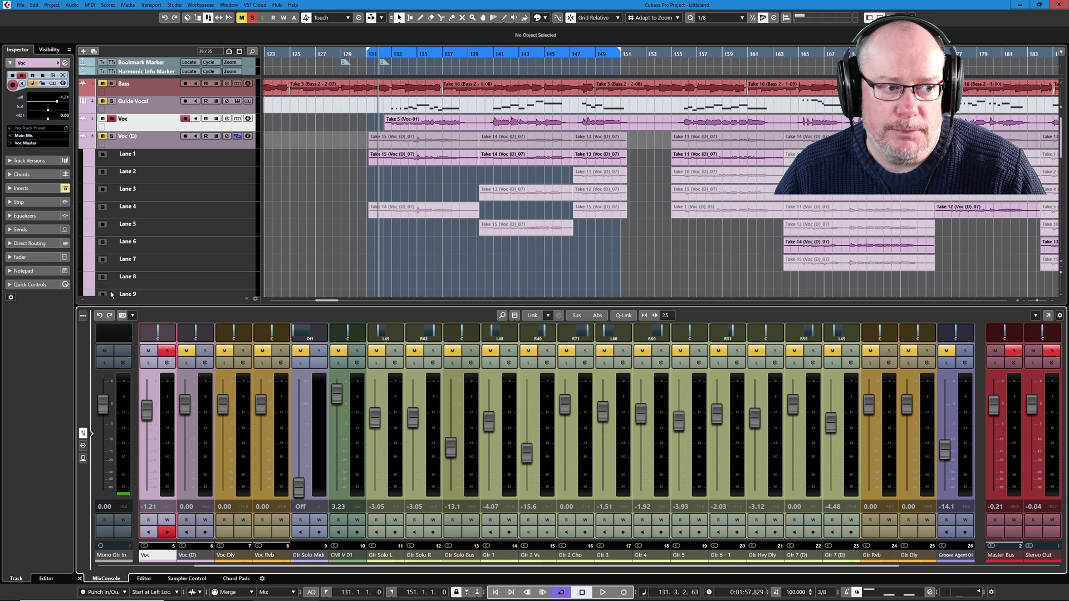
# Audition Voc (D) soloed in bars 131 to 151, and unsolo and mute it to hear Voc in the full mix
pyautogui.click(158, 142)
pyautogui.press('space')
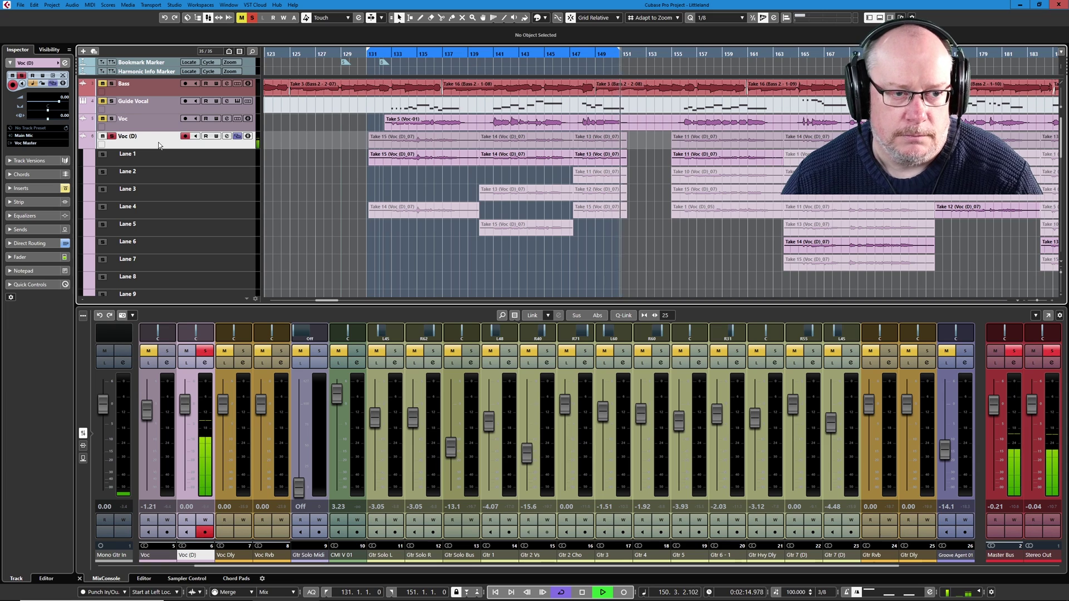
pyautogui.press('s')
pyautogui.press('m')
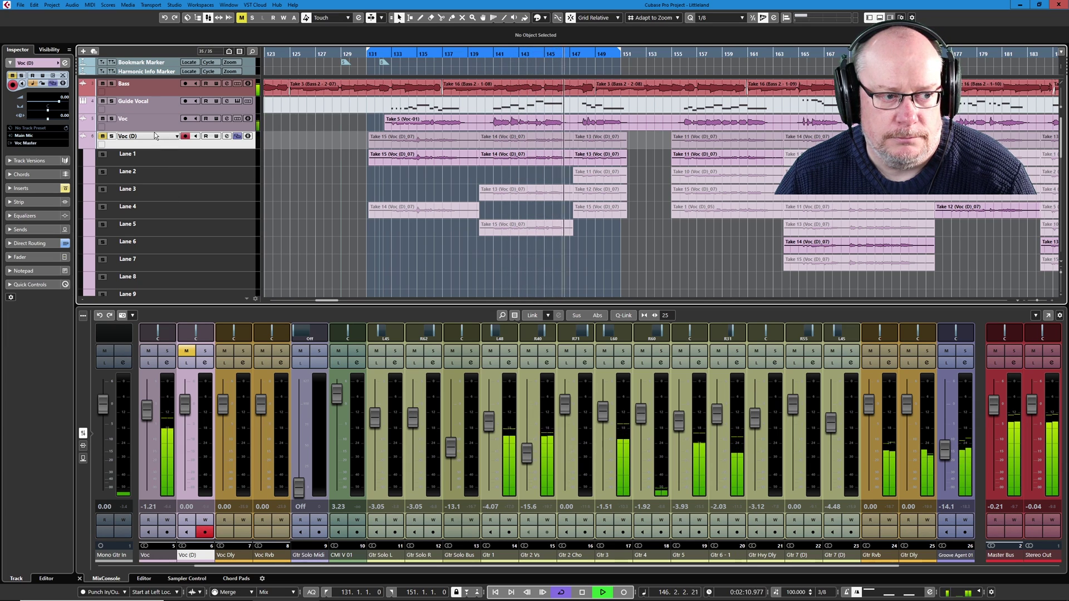
# Mute Voc, unmute Voc (D), and raise the Voc (D) fader to 3.39 dB
pyautogui.click(103, 119)
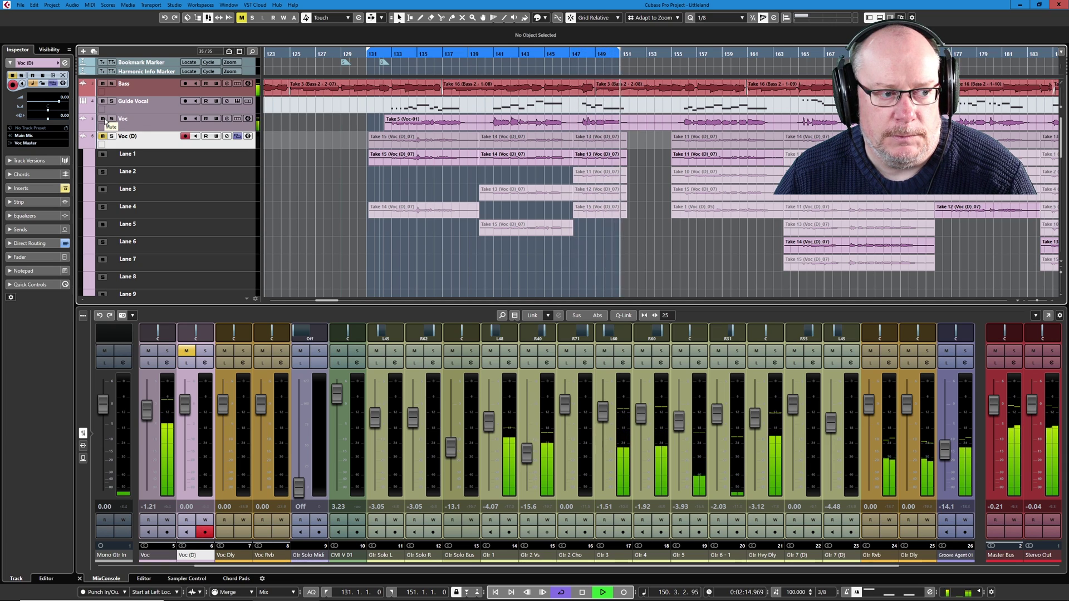
pyautogui.click(102, 136)
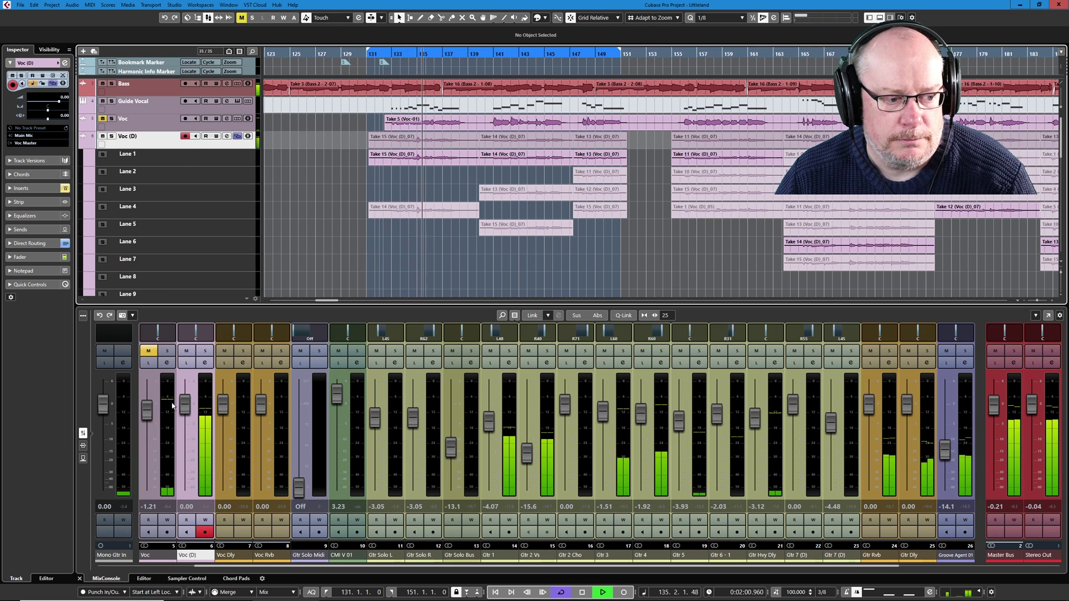
pyautogui.moveTo(185, 405); pyautogui.dragTo(191, 388)
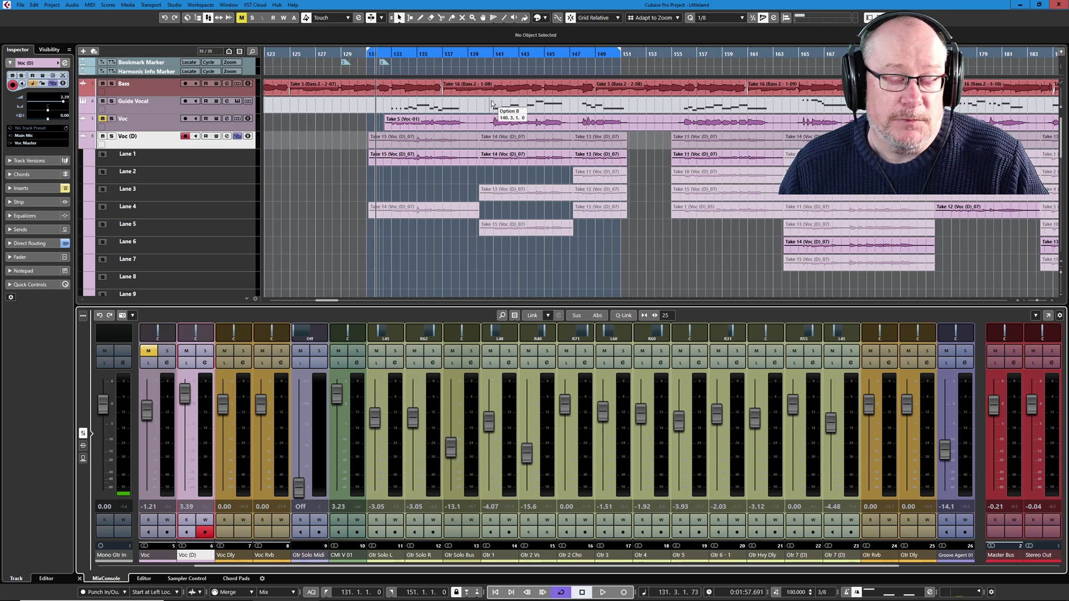
# Select Take 14 in Lane 6, loop its range from bar 163 to 175, and audition it with Voc (D) soloed
pyautogui.click(862, 237)
pyautogui.press('g')
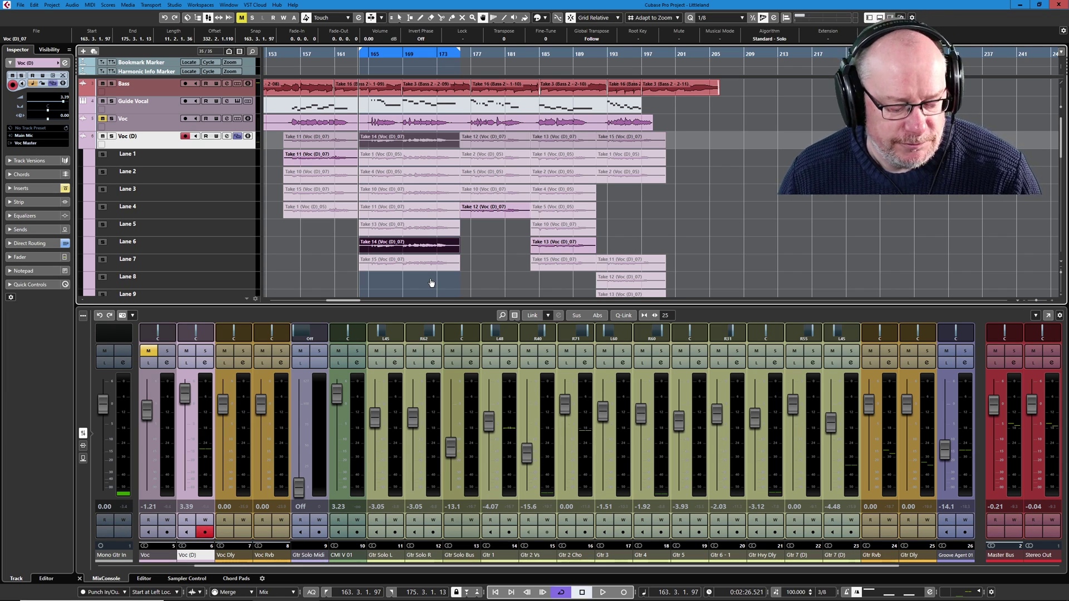
pyautogui.press('s')
pyautogui.press('space')
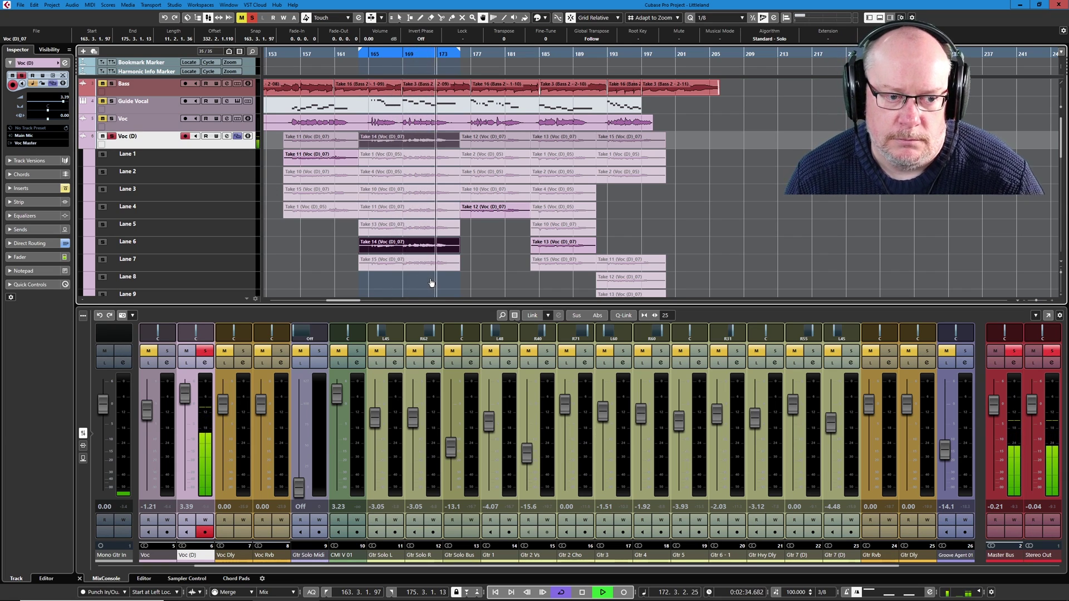
pyautogui.press('space')
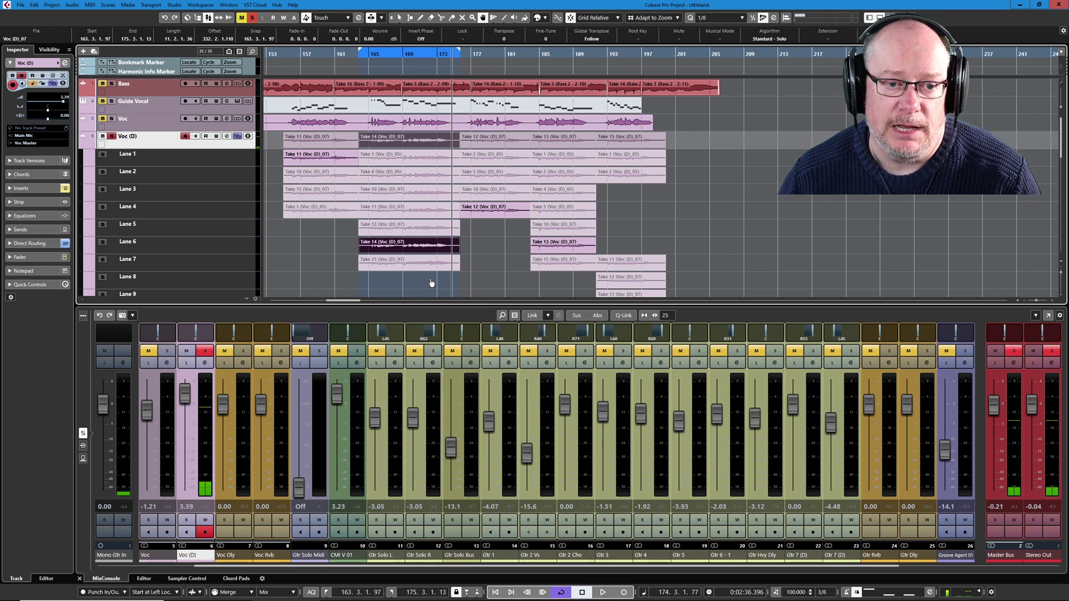
# Audition Take 13 in Lane 5 for this section, and replace it with Take 11 in Lane 4
pyautogui.click(411, 247)
pyautogui.click(414, 234)
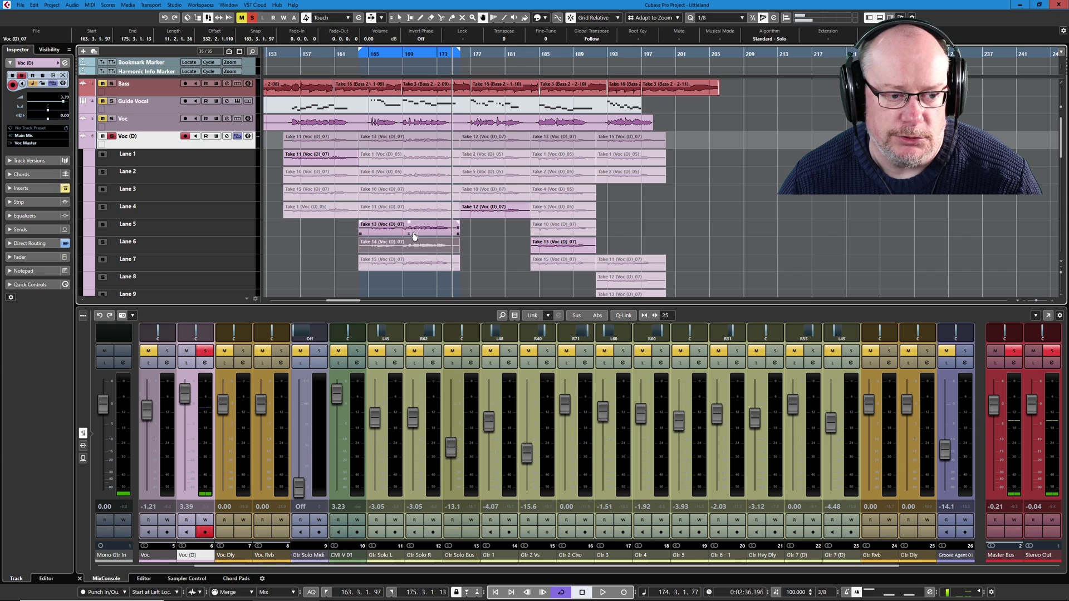
pyautogui.press('space')
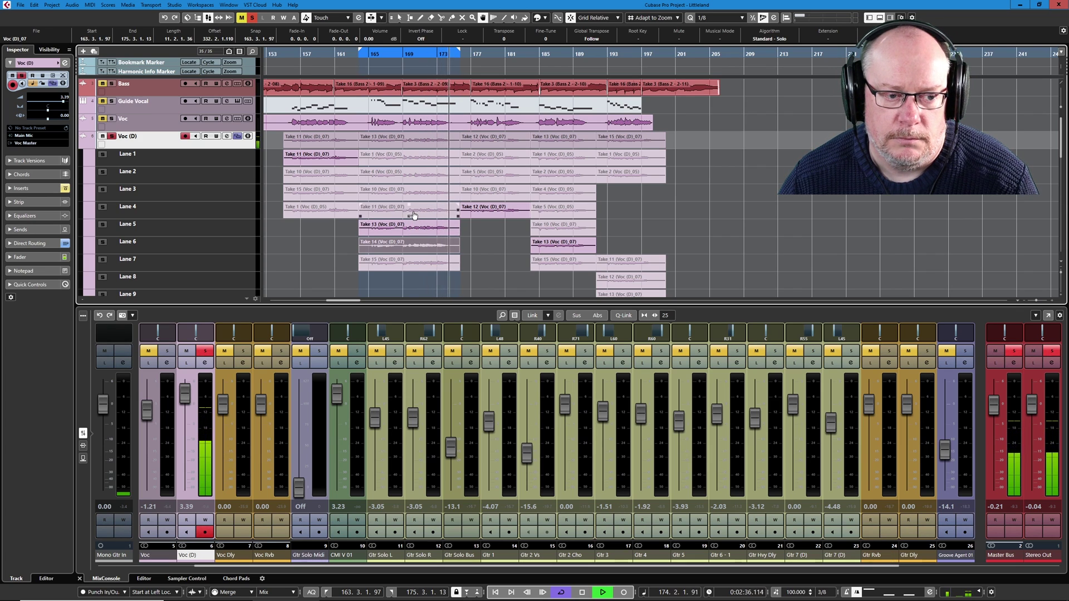
pyautogui.click(413, 213)
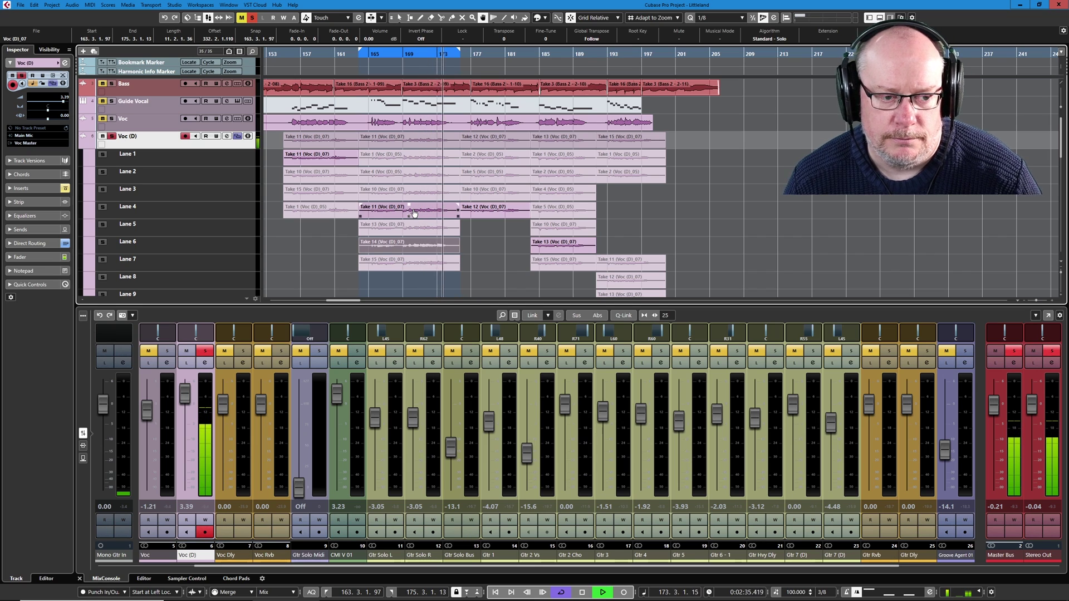
pyautogui.press('space')
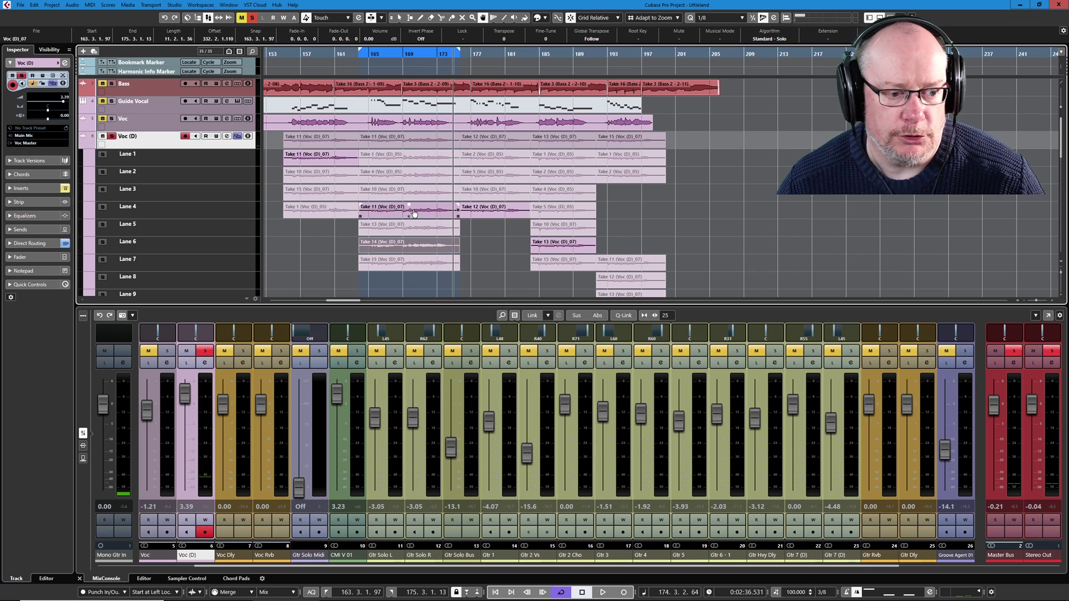
# Split the Voc (D) takes across all lanes at bar 168.2.2.71, in the gap between the two phrases
pyautogui.click(881, 18)
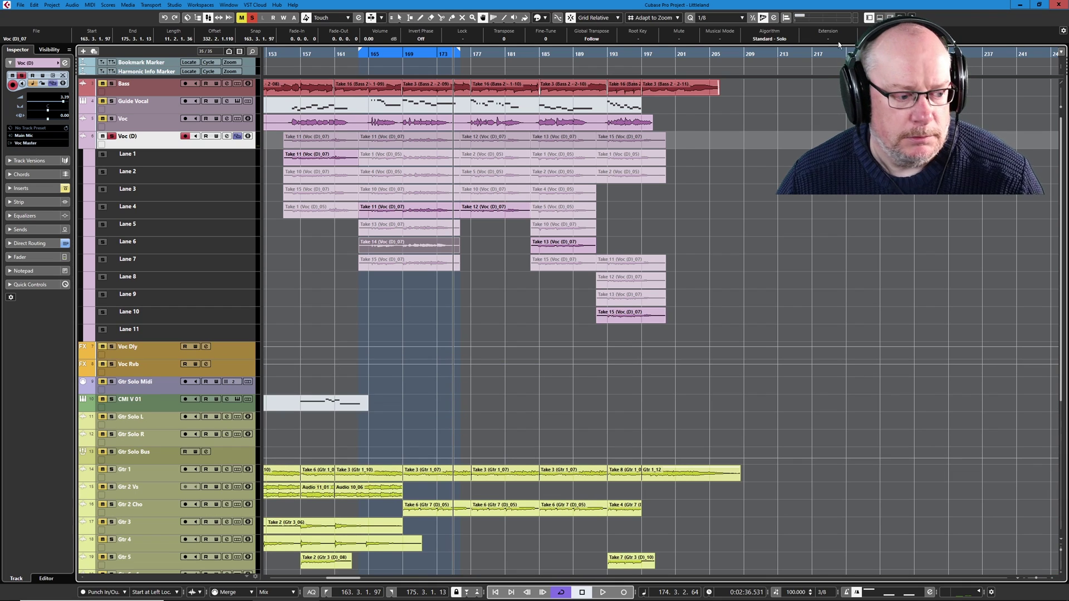
pyautogui.hotkey('shift', 'h')
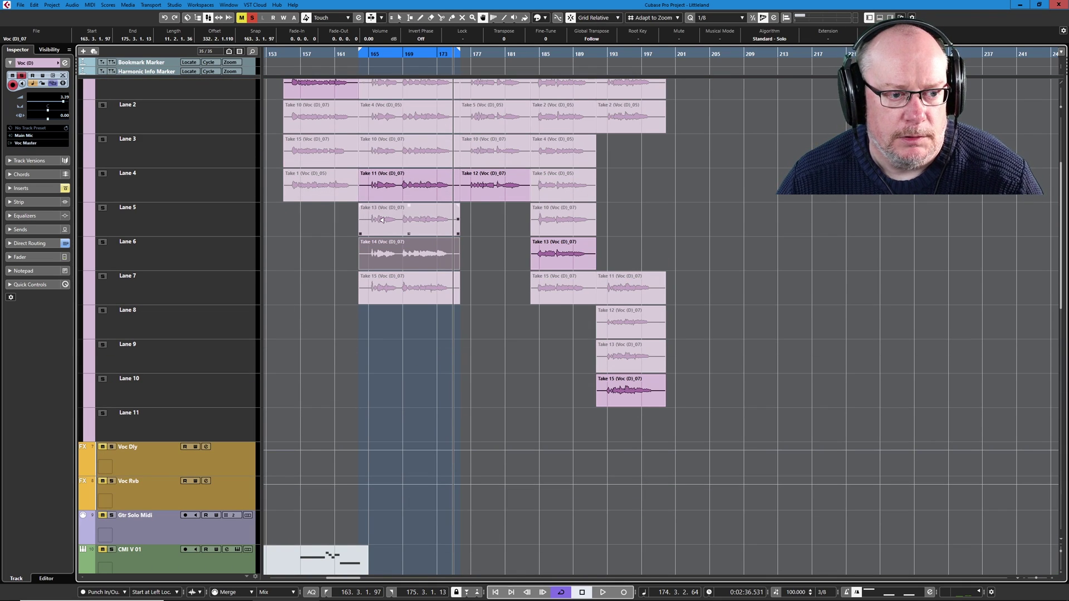
pyautogui.scroll(6, 382, 222)
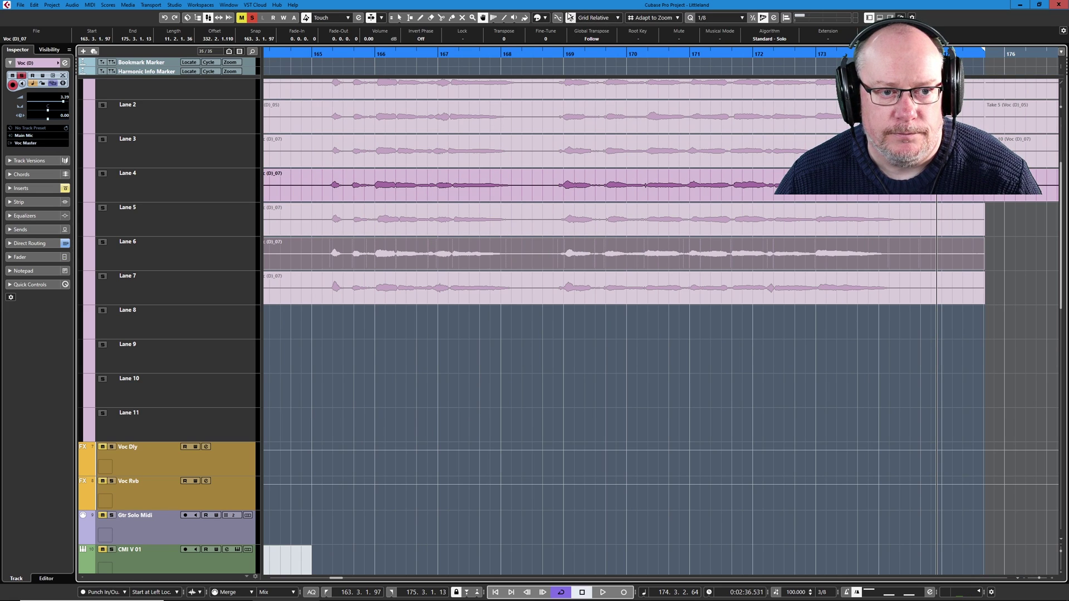
pyautogui.click(538, 295)
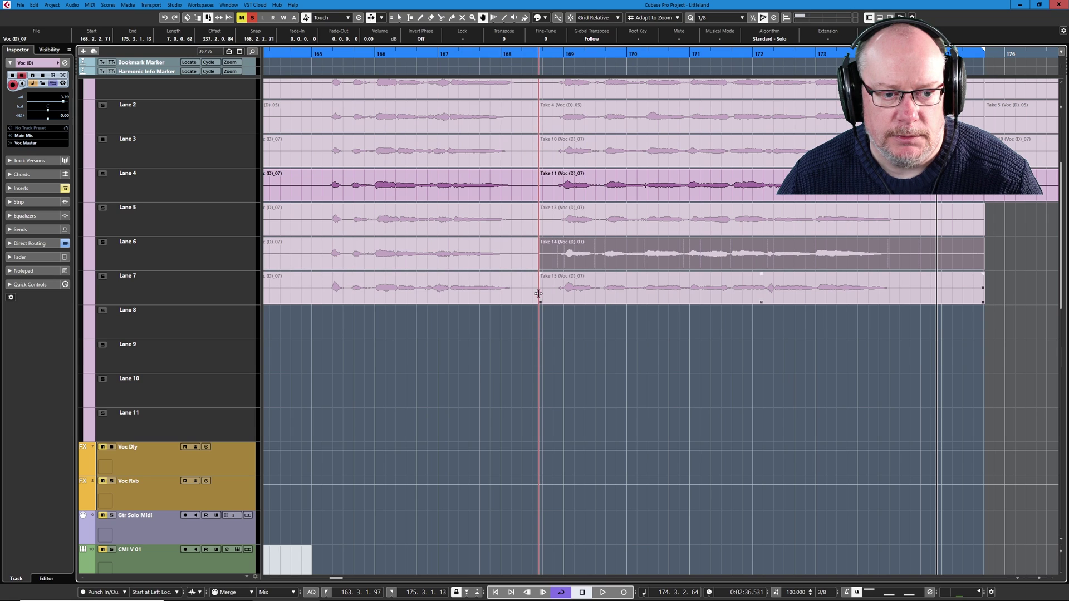
# Activate Take 15 in Lane 7 for the first phrase and loop its range from bar 163 to 168 for audition
pyautogui.scroll(4, 537, 312)
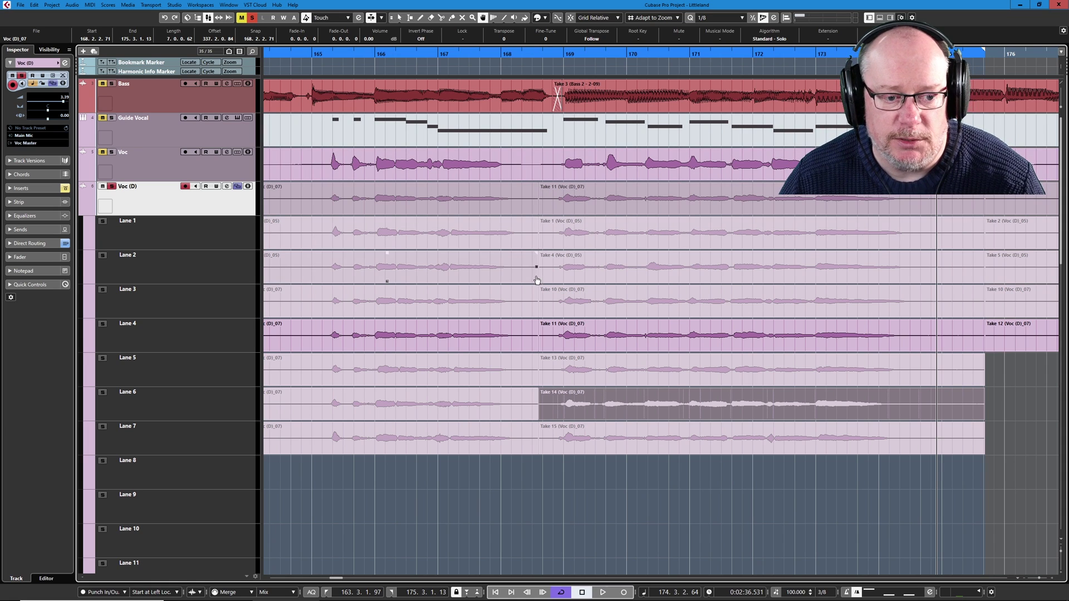
pyautogui.scroll(-4, 493, 290)
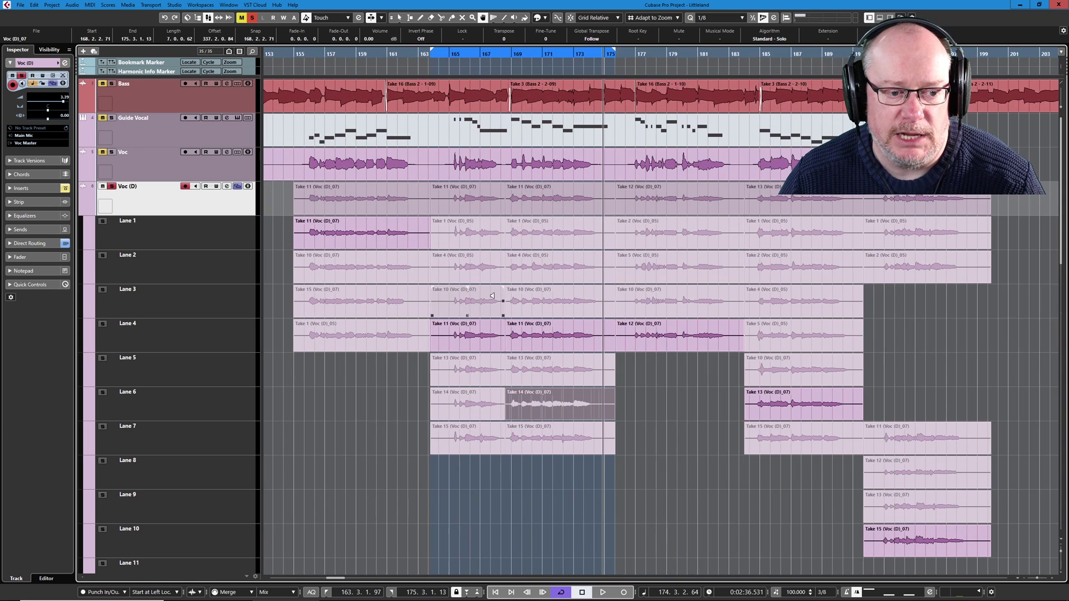
pyautogui.scroll(2, 441, 310)
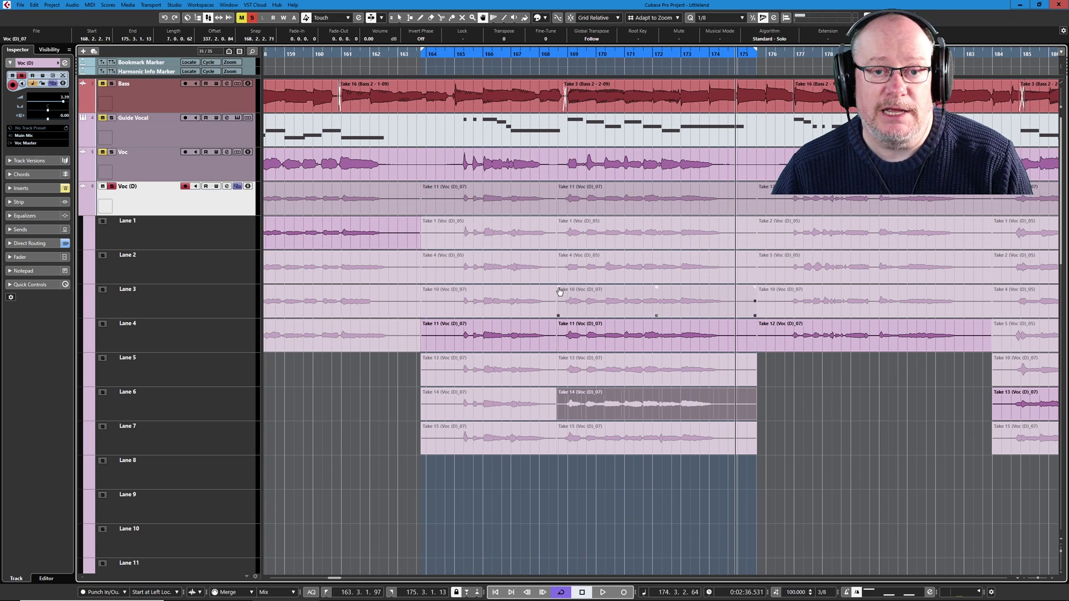
pyautogui.click(511, 450)
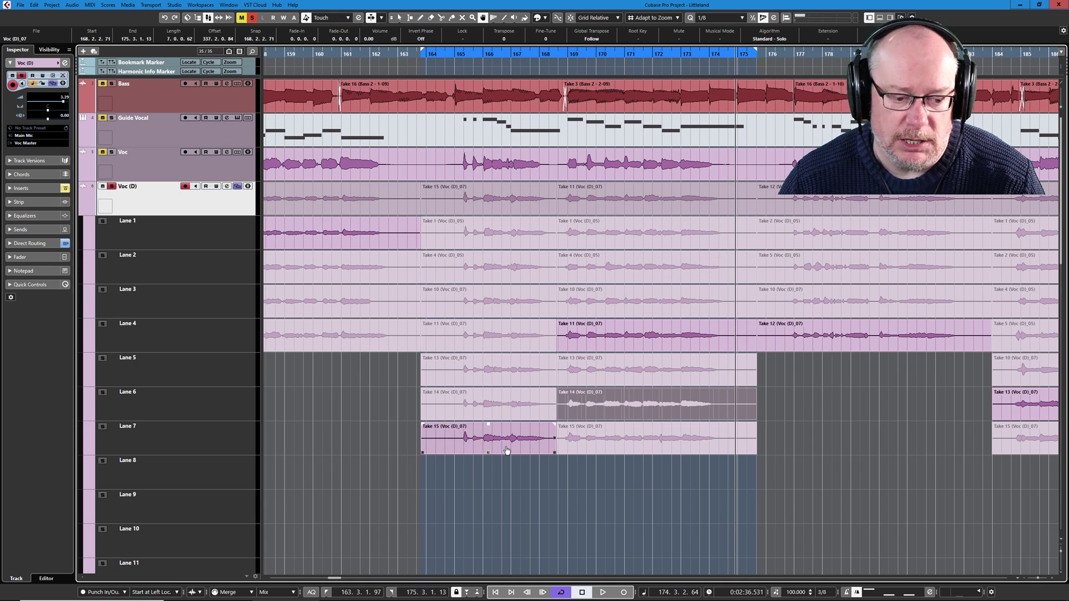
pyautogui.press('1')
pyautogui.click(506, 440)
pyautogui.hotkey('shift', 'g')
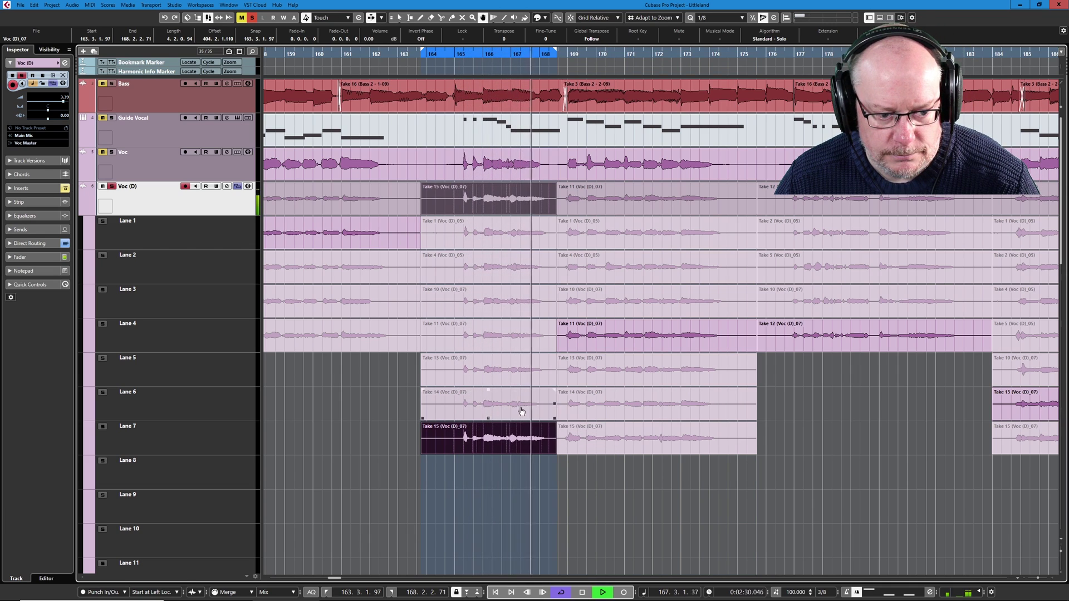
# Audition Take 14 in Lane 6 and Take 13 in Lane 5 for the first phrase, and return to Take 15 in Lane 7
pyautogui.click(543, 400)
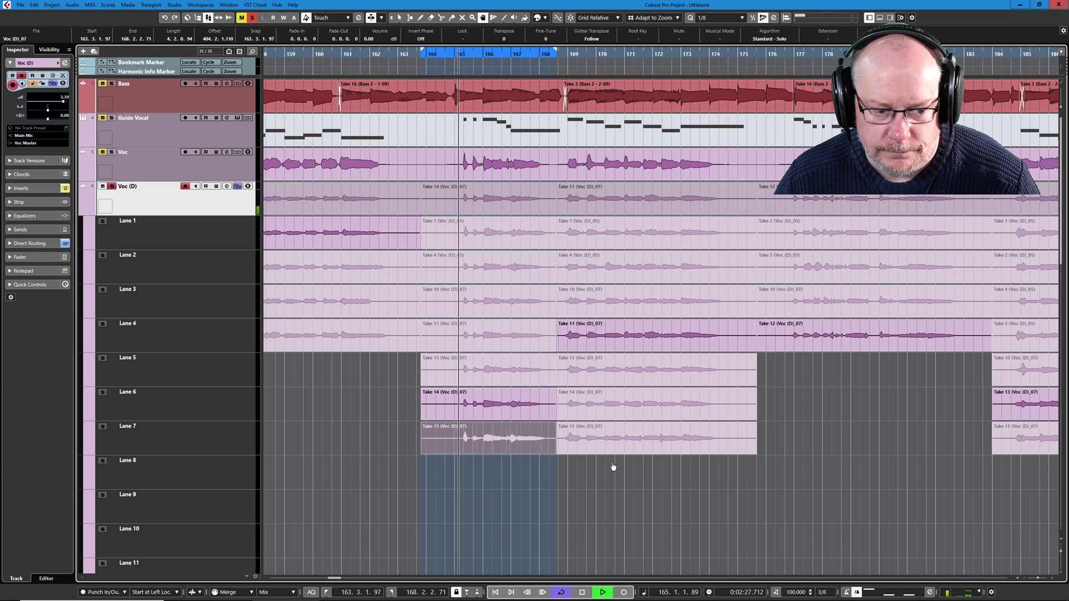
pyautogui.click(526, 372)
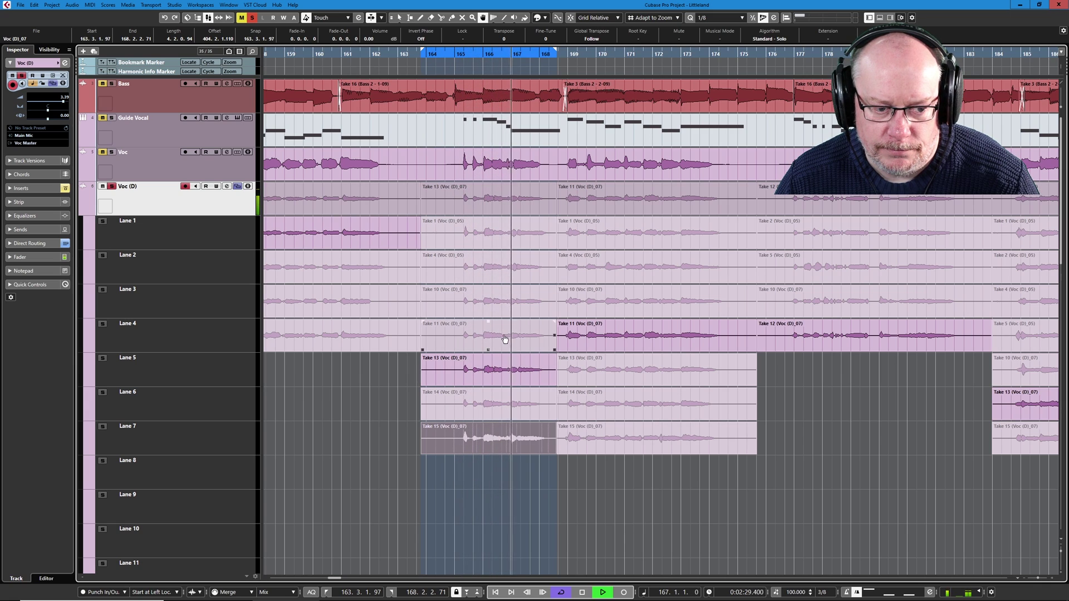
pyautogui.click(537, 440)
pyautogui.press('space')
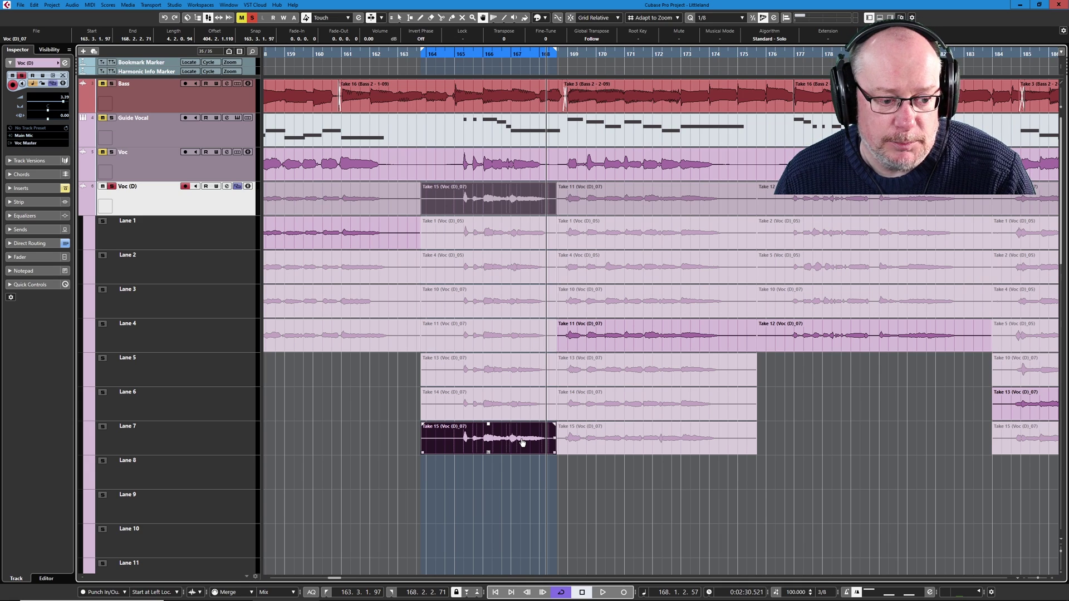
pyautogui.press('space')
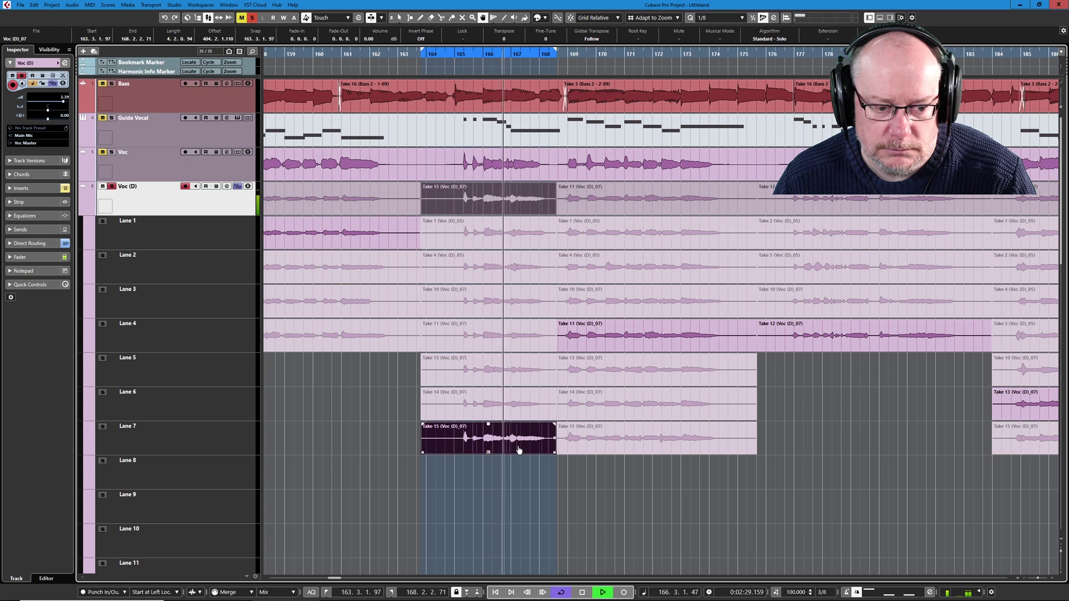
pyautogui.press('space')
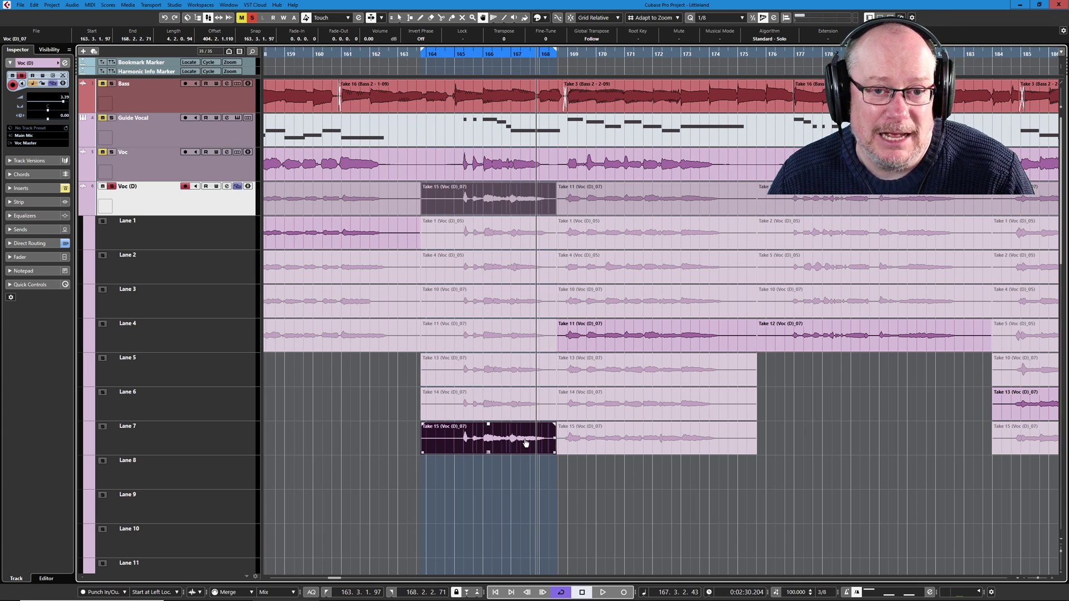
# Switch the first phrase to Take 14 in Lane 6 and play it back
pyautogui.click(515, 410)
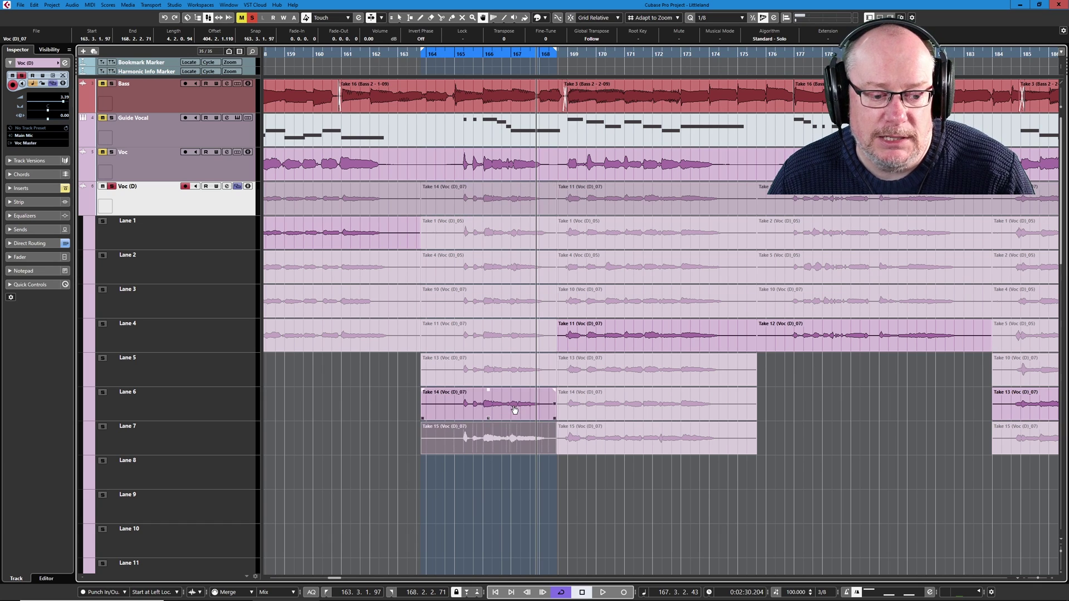
pyautogui.press('space')
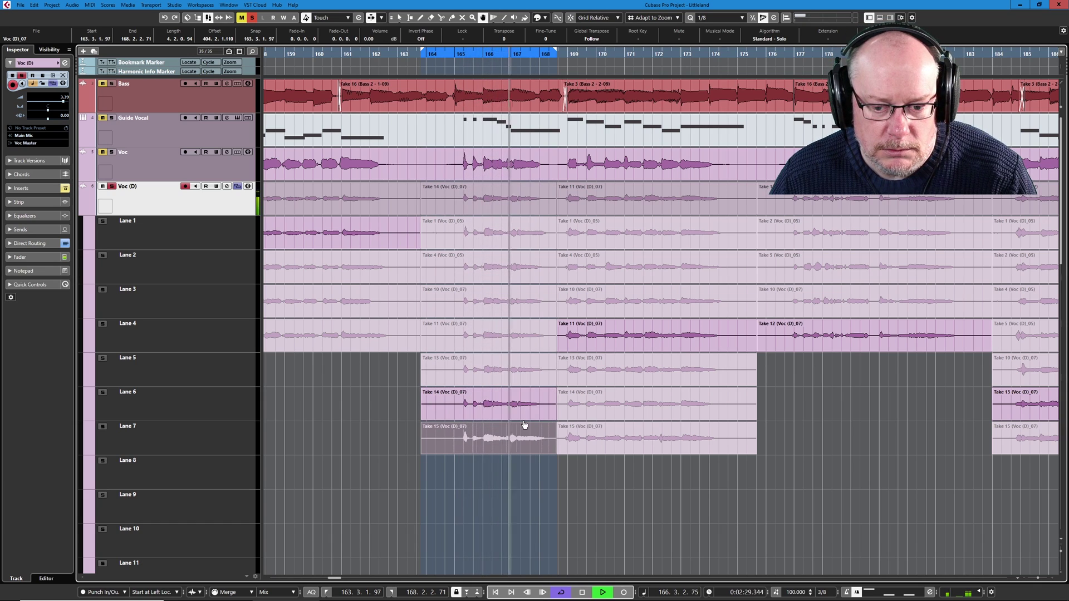
pyautogui.press('space')
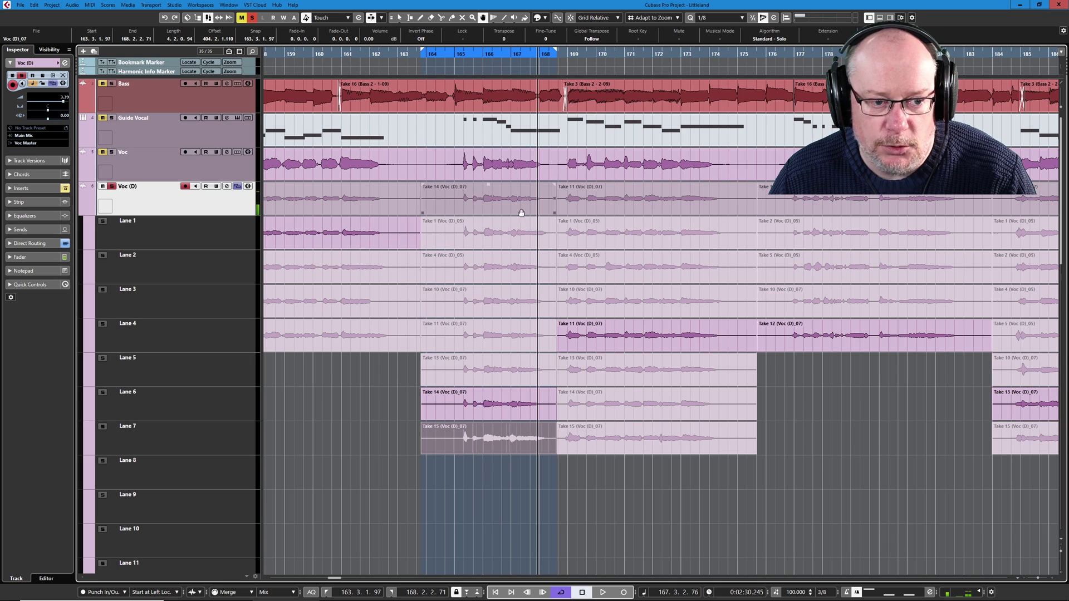
# Narrow the loop to the phrase's ending, from 166.2.1.81 to 168.1.1.1, and play Take 14 over it
pyautogui.scroll(2, 510, 139)
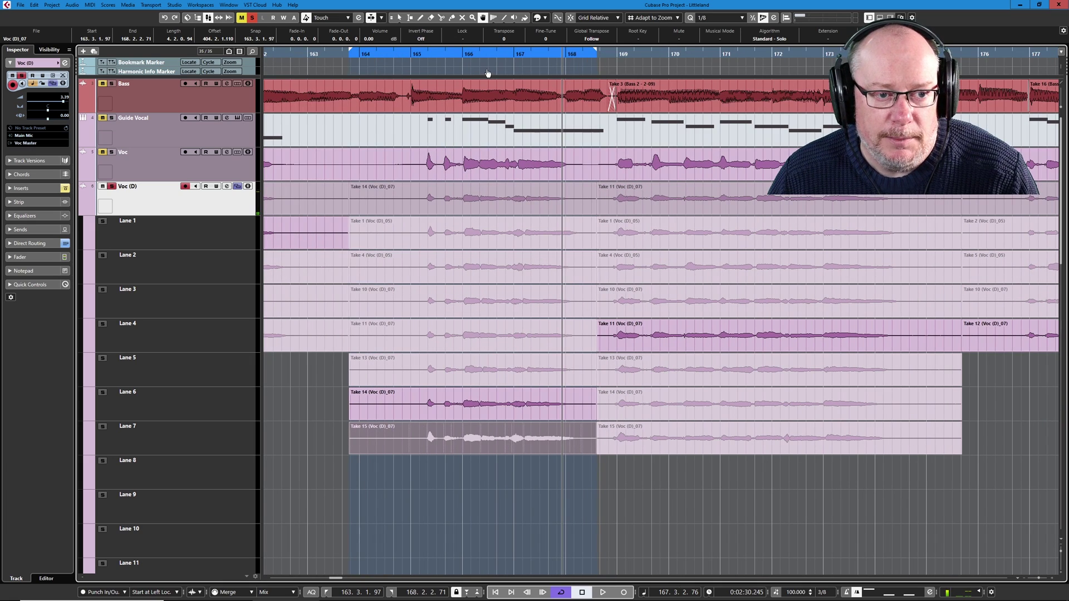
pyautogui.keyDown('ctrl'); pyautogui.click(486, 54); pyautogui.keyUp('ctrl')
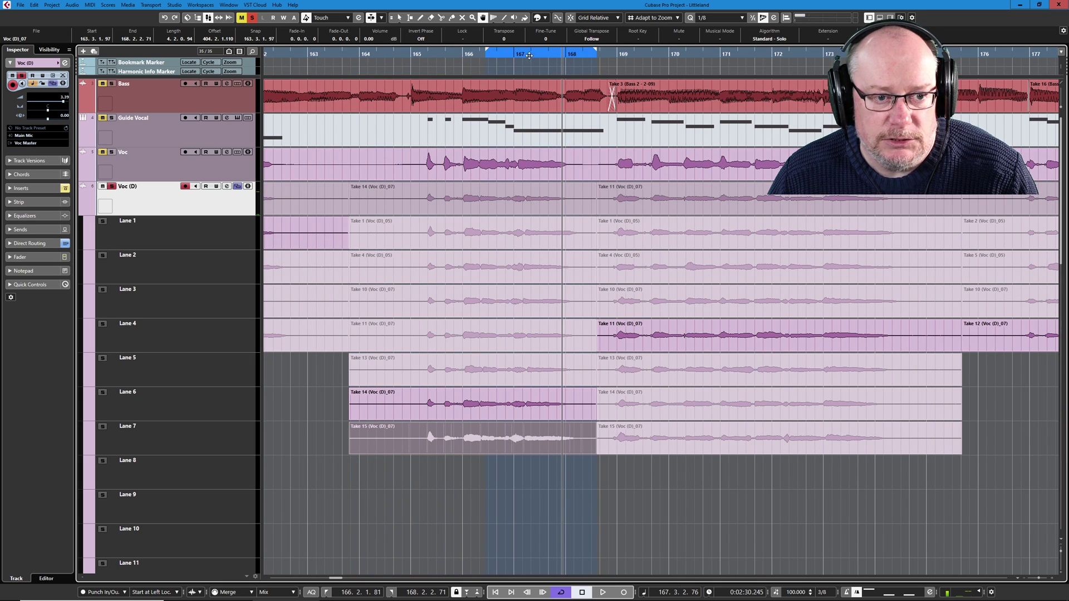
pyautogui.click(564, 56)
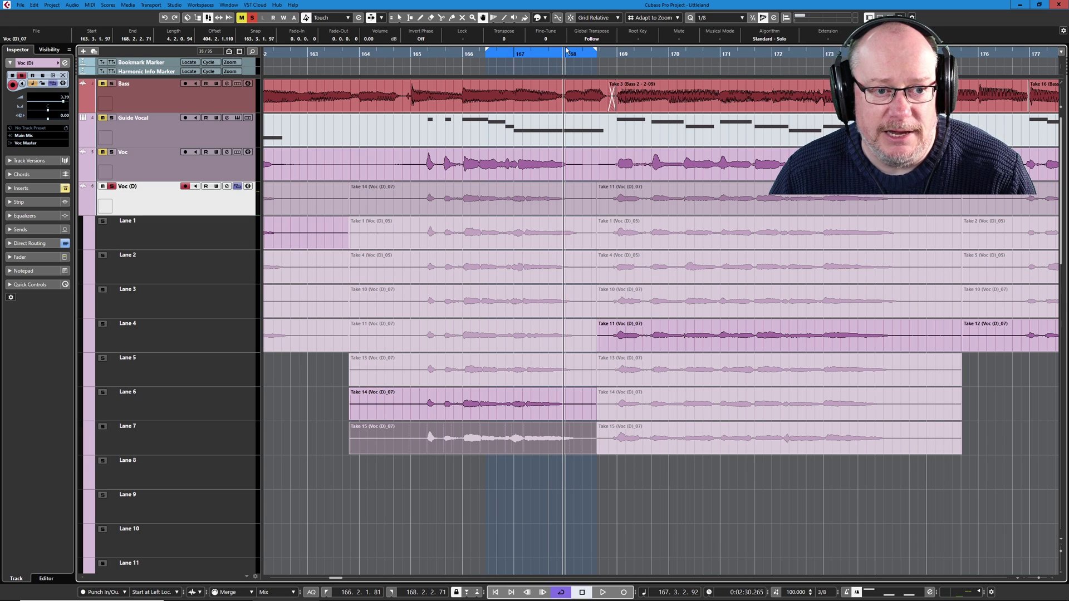
pyautogui.keyDown('alt'); pyautogui.click(562, 51); pyautogui.keyUp('alt')
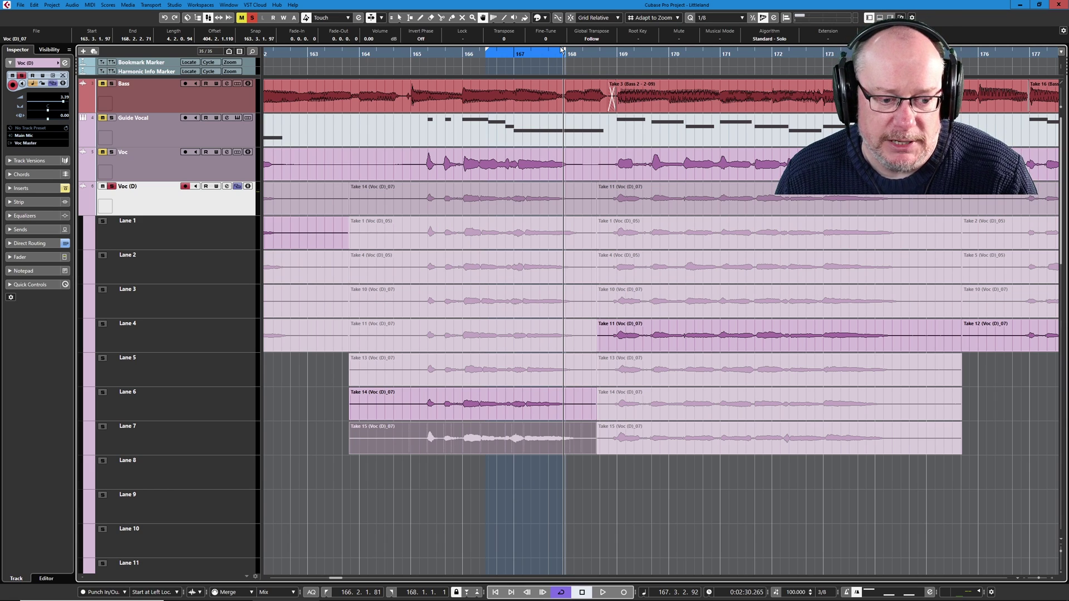
pyautogui.press('space')
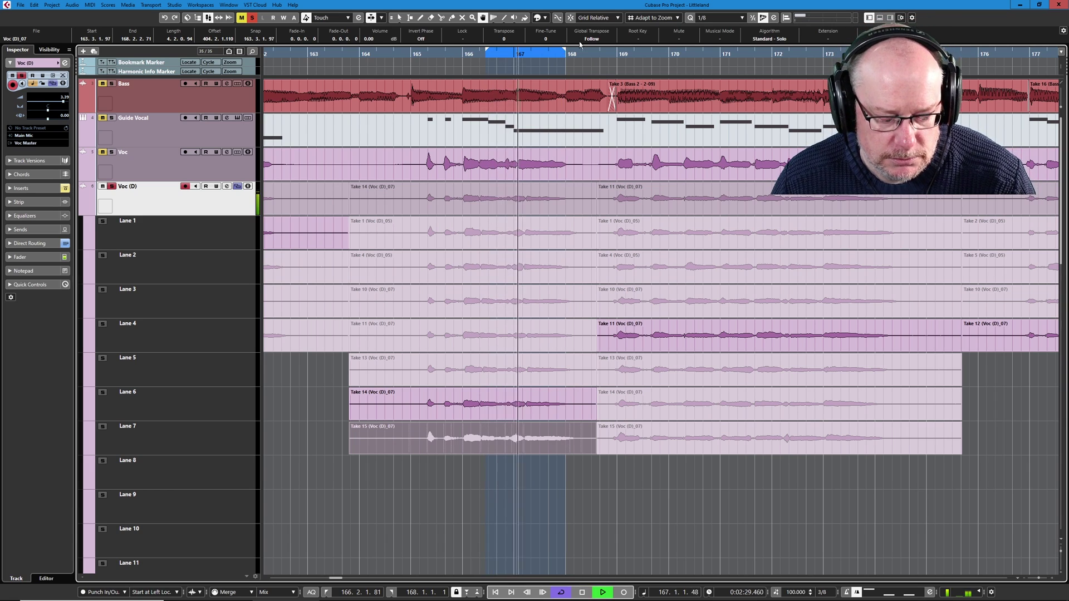
# Audition Take 13 in Lane 5 over the short loop, and replace it with Take 11 in Lane 4
pyautogui.click(523, 381)
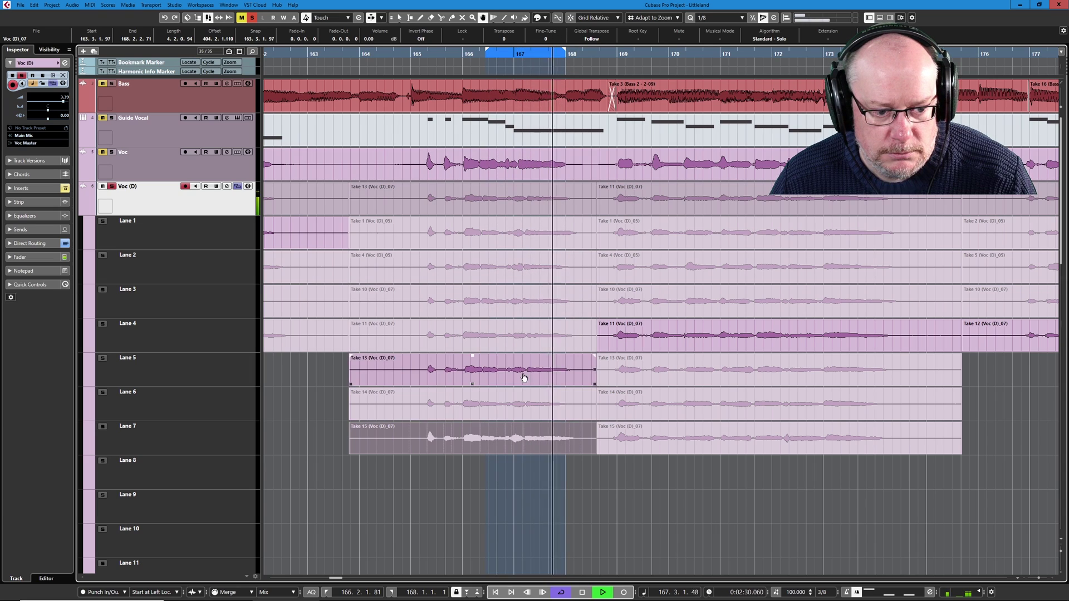
pyautogui.click(518, 346)
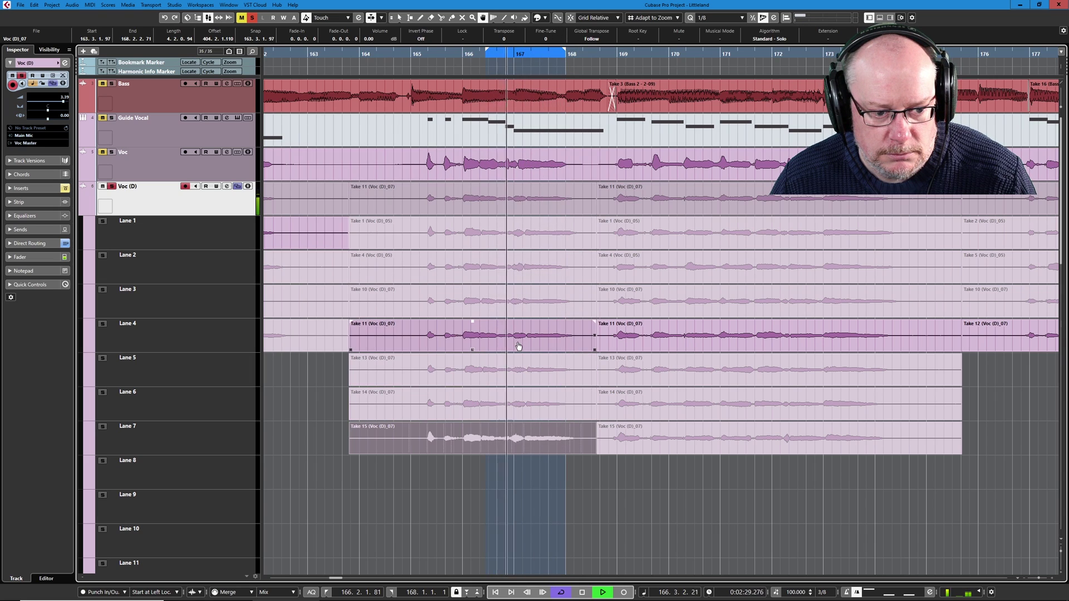
pyautogui.press('space')
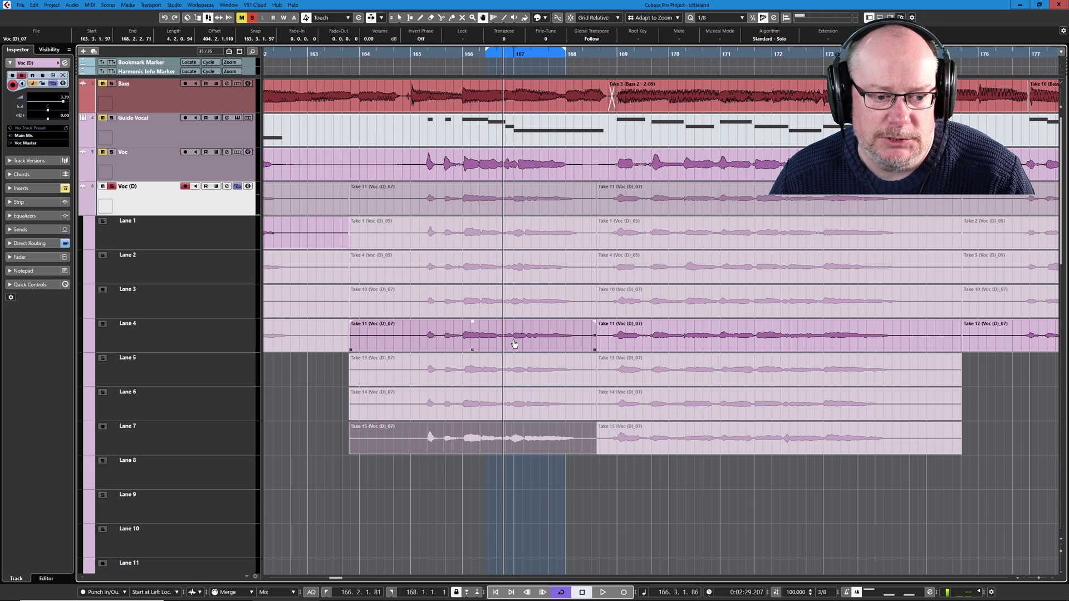
pyautogui.press('space')
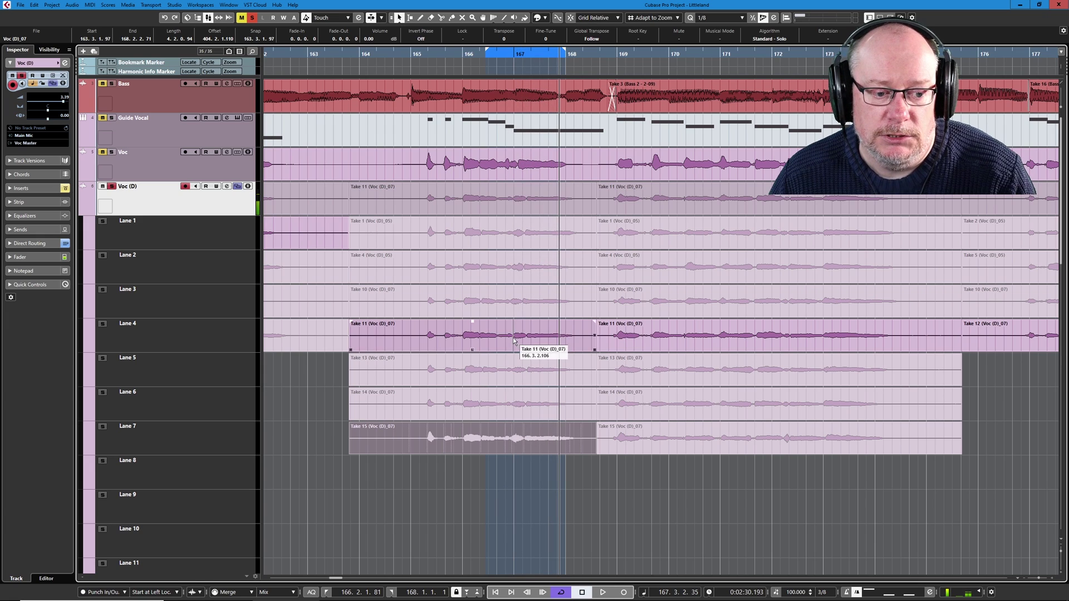
# Select the first phrase of Take 11 in Lane 4, loop its full range from bar 163 to 168, and play it
pyautogui.click(514, 341)
pyautogui.press('p')
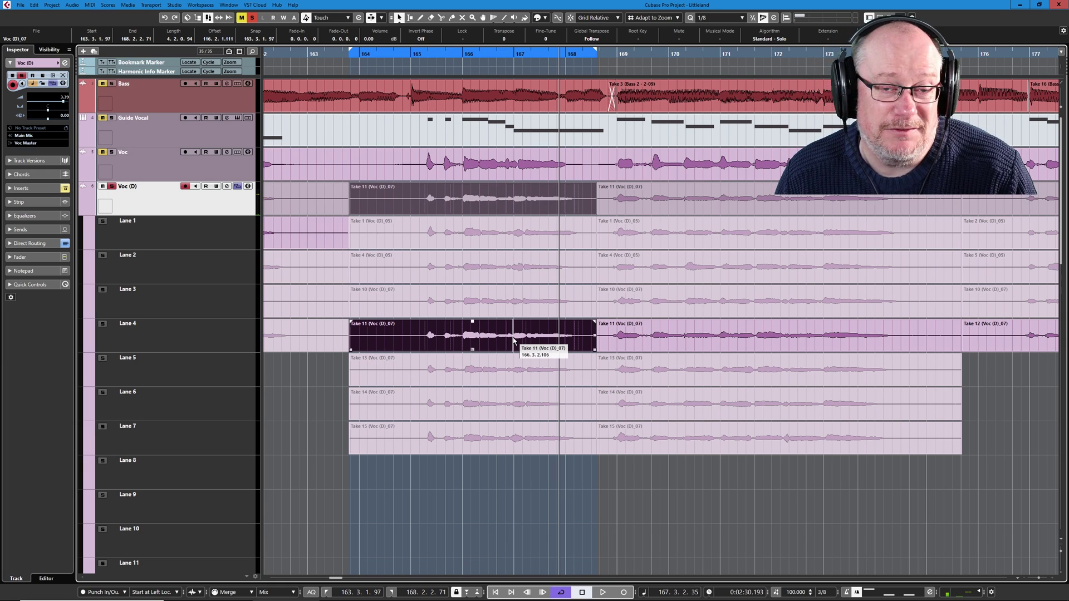
pyautogui.press('space')
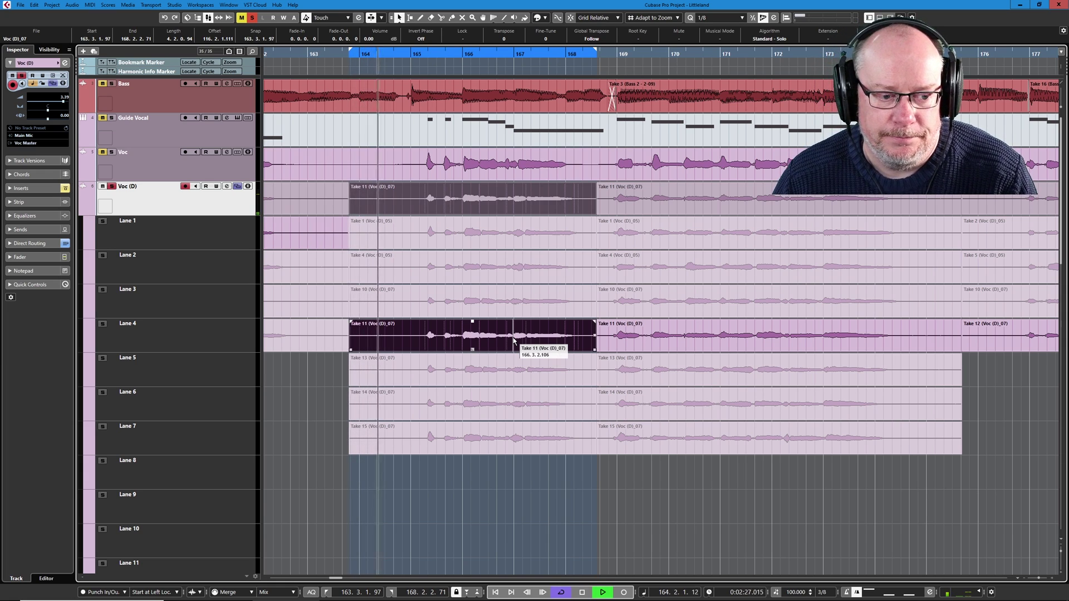
pyautogui.click(632, 330)
pyautogui.press('space')
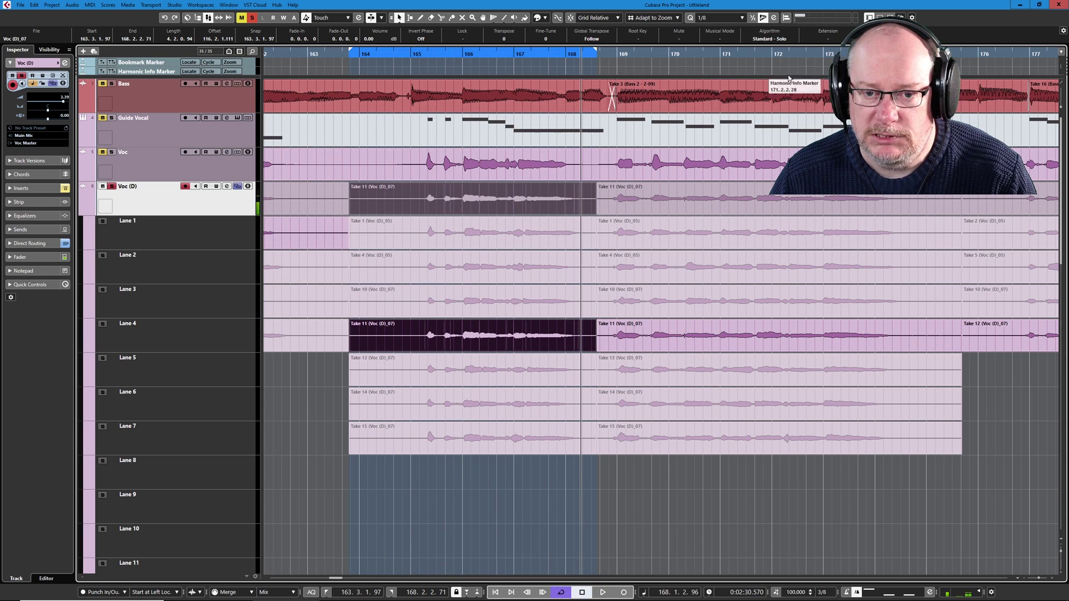
# Open Take 11 in the lower-zone VariAudio editor, fit the phrase in view, and play it against its pitch curves
pyautogui.hotkey('ctrl', 'e')
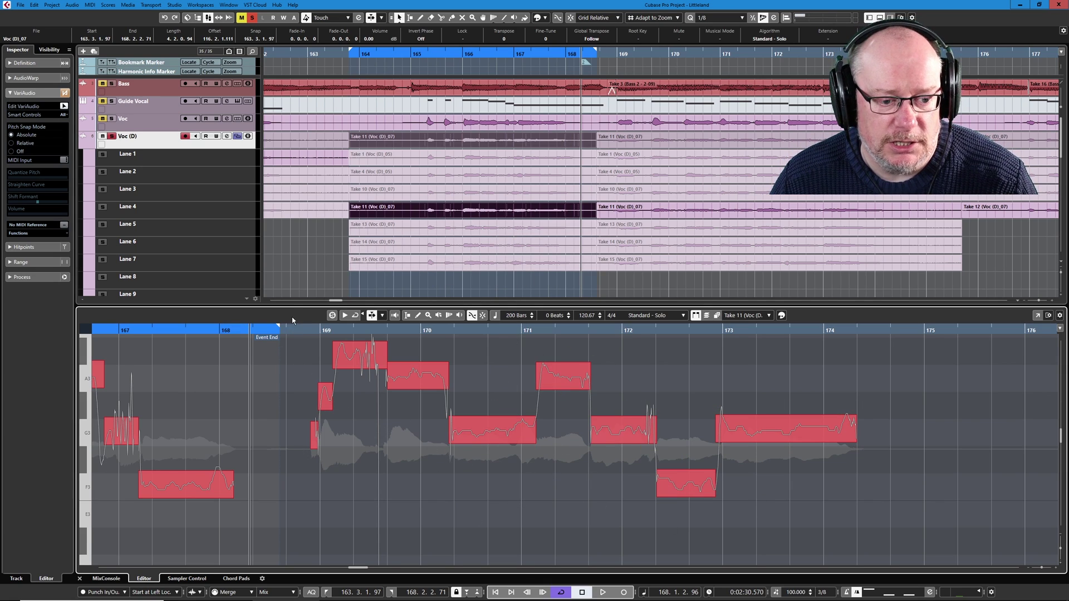
pyautogui.hotkey('shift', 'e')
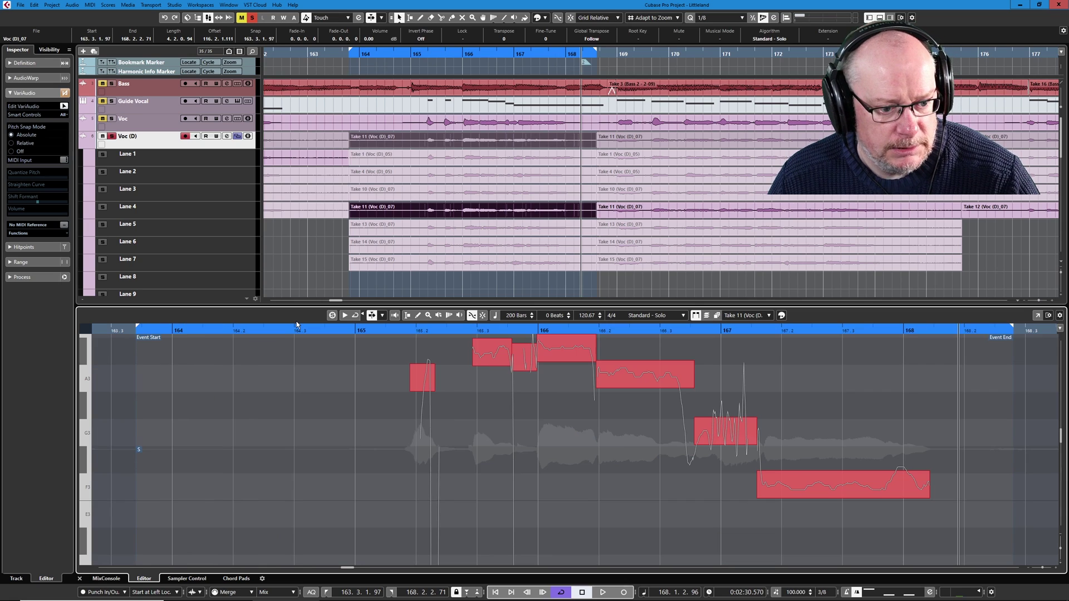
pyautogui.scroll(1, 446, 429)
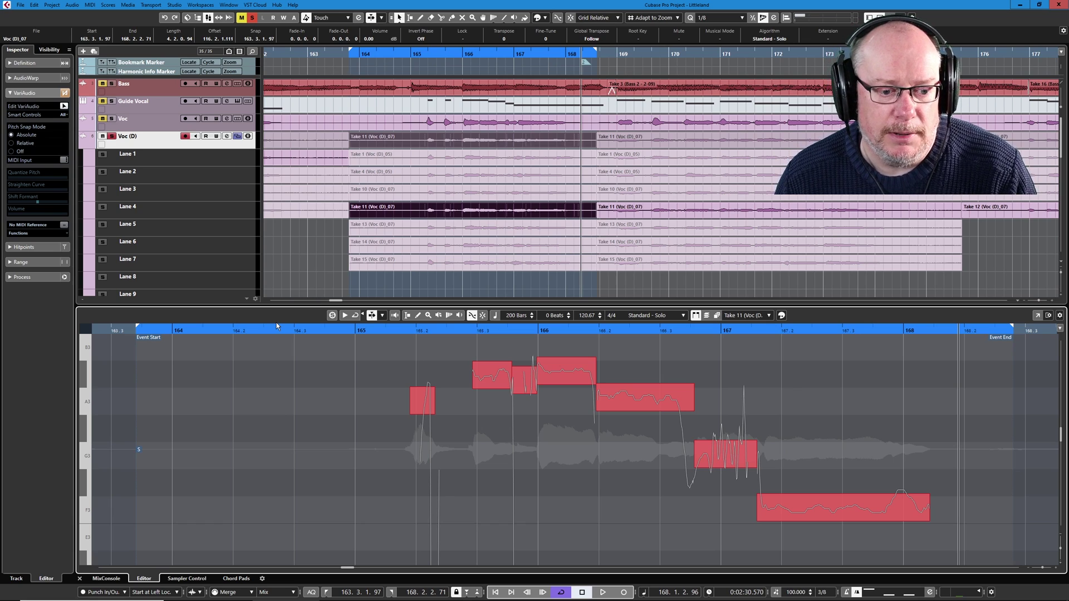
pyautogui.press('space')
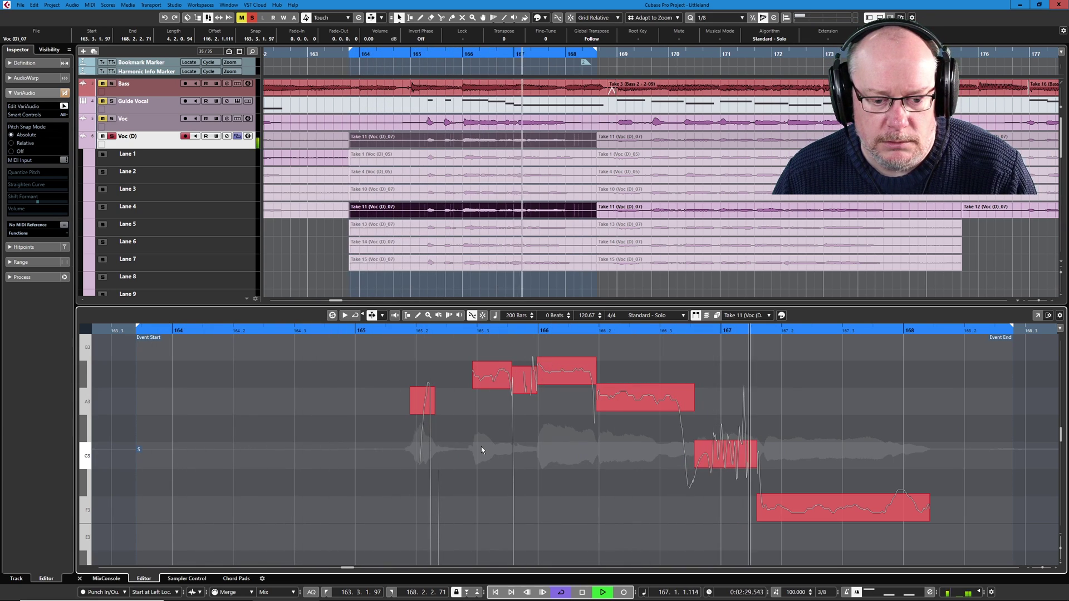
pyautogui.press('space')
# Audition the end of the phrase in the editor, starting from 167.1.1.89
pyautogui.click(714, 449)
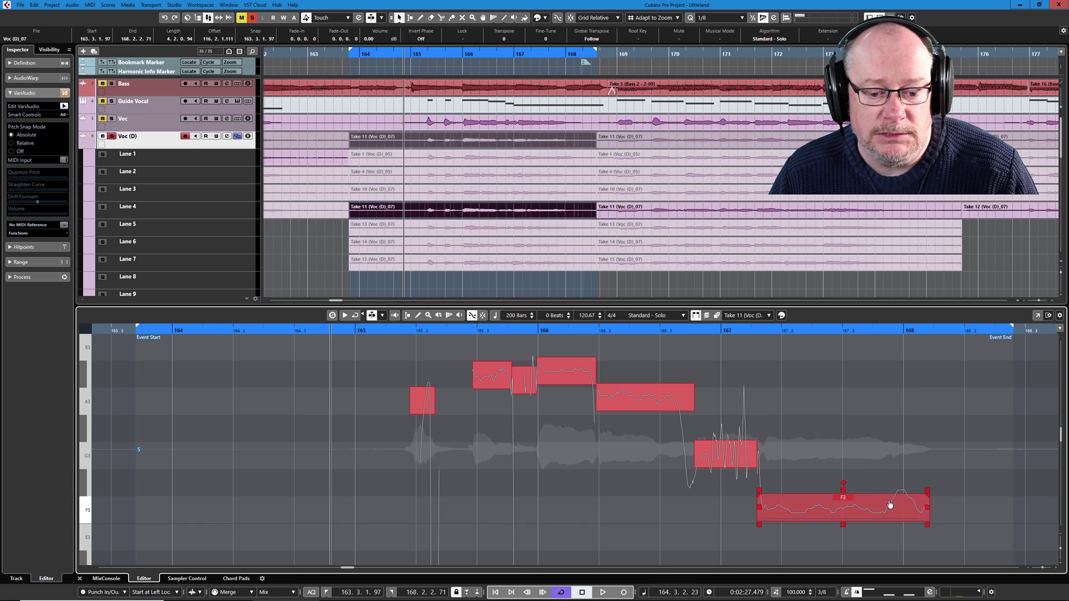
pyautogui.click(746, 333)
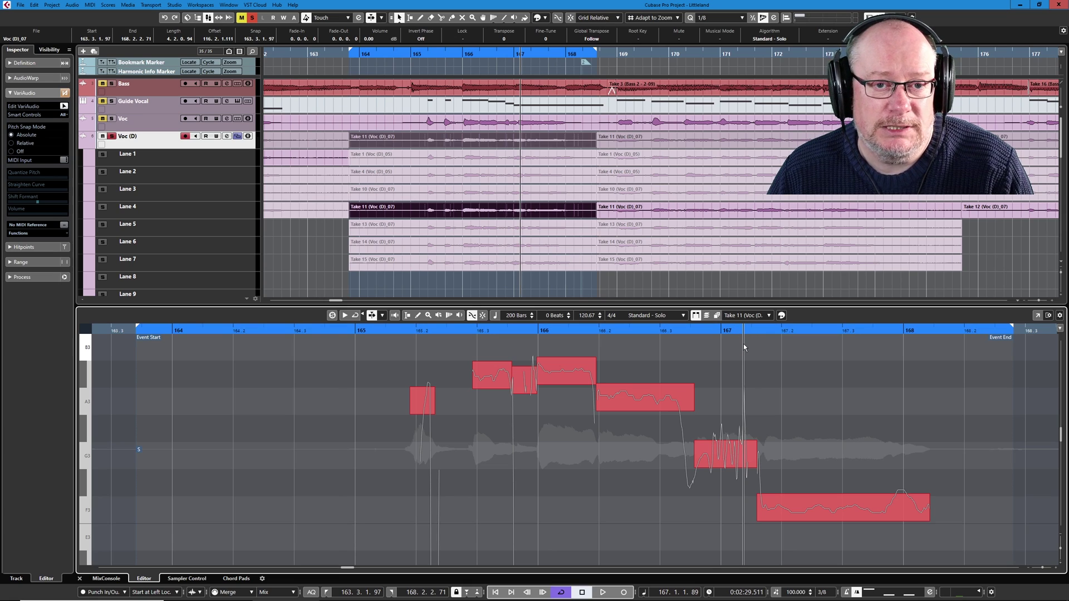
pyautogui.press('space')
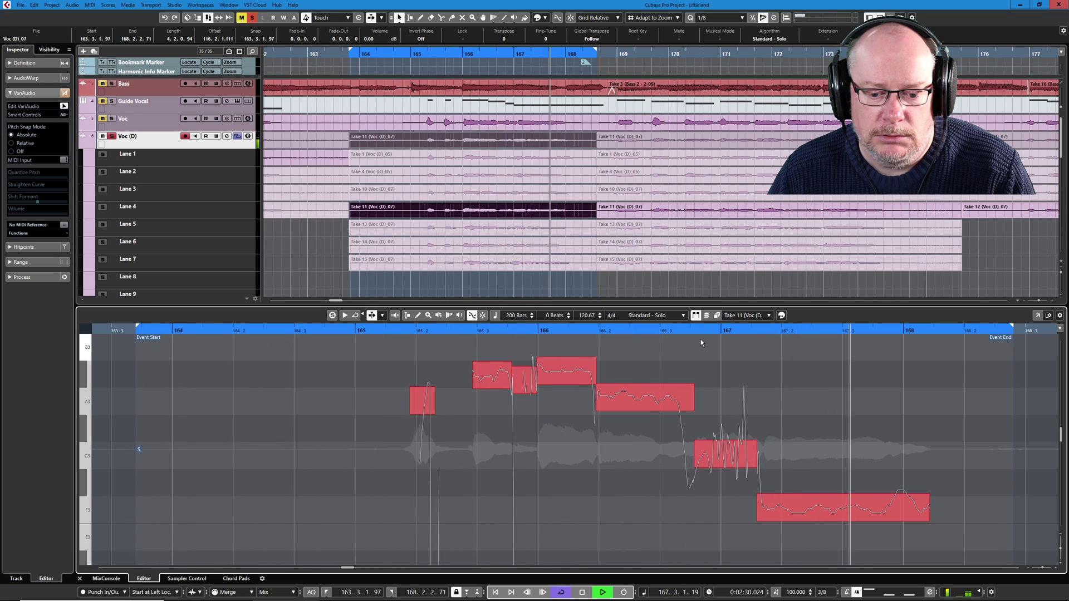
pyautogui.press('space')
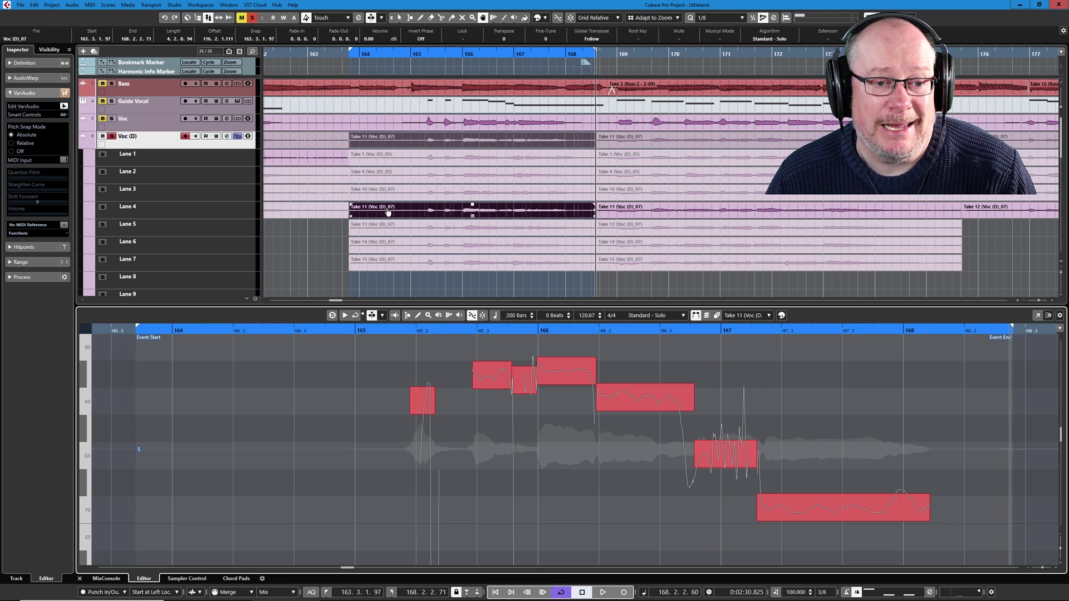
# Move the first phrase's Take 1 from Lane 1 to Lane 8, and its Take 11 from Lane 4 to Lane 1
pyautogui.click(417, 214)
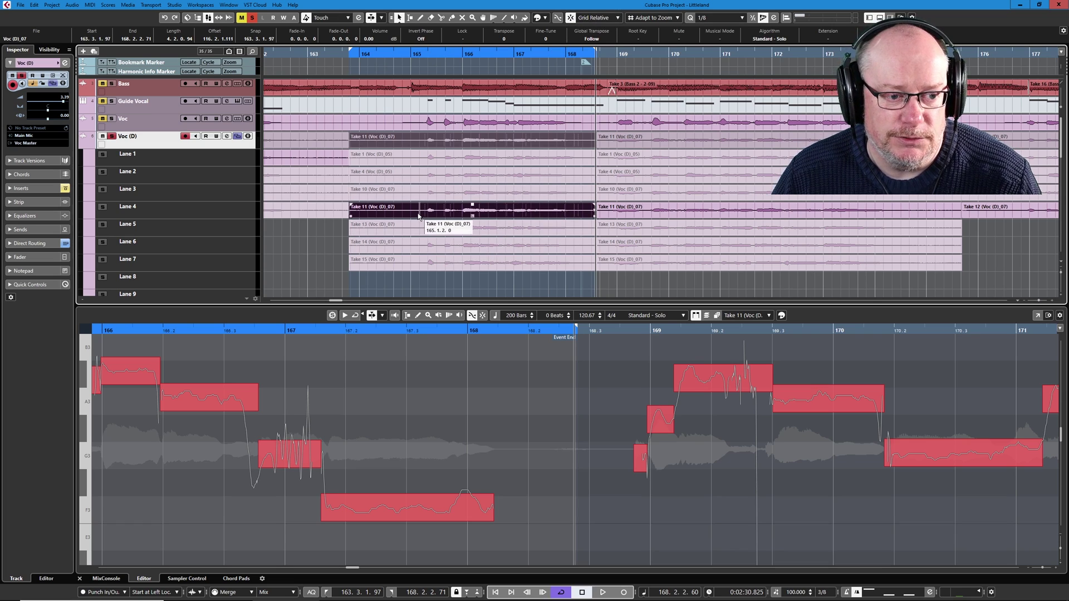
pyautogui.moveTo(379, 162); pyautogui.dragTo(383, 281)
pyautogui.moveTo(404, 214); pyautogui.dragTo(405, 155)
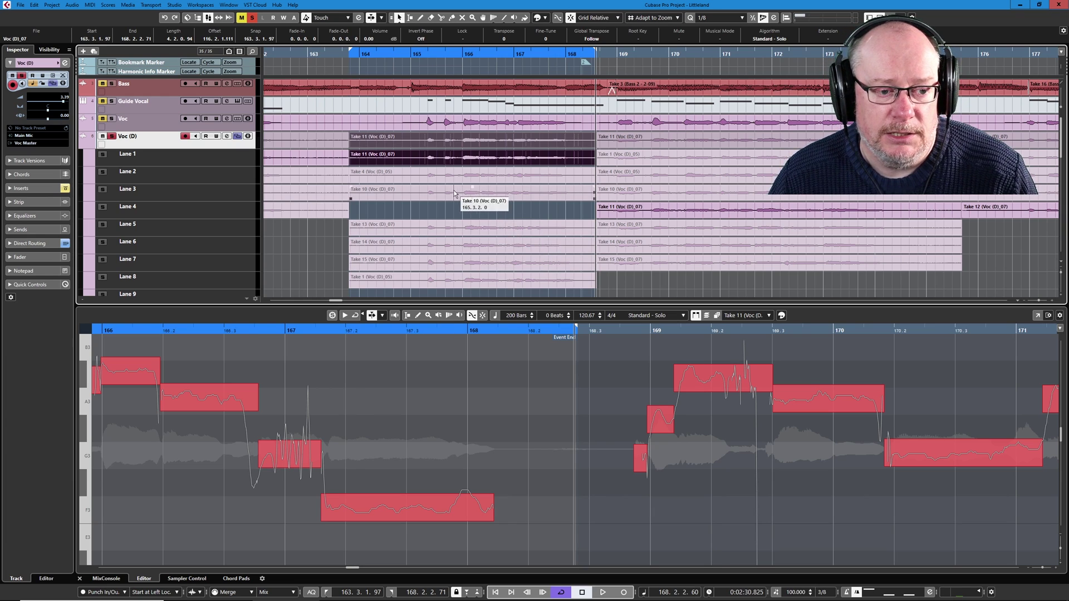
# Lower the A3 note between bars 166 and 167 slightly in Take 11's VariAudio data
pyautogui.hscroll(-5, 526, 461)
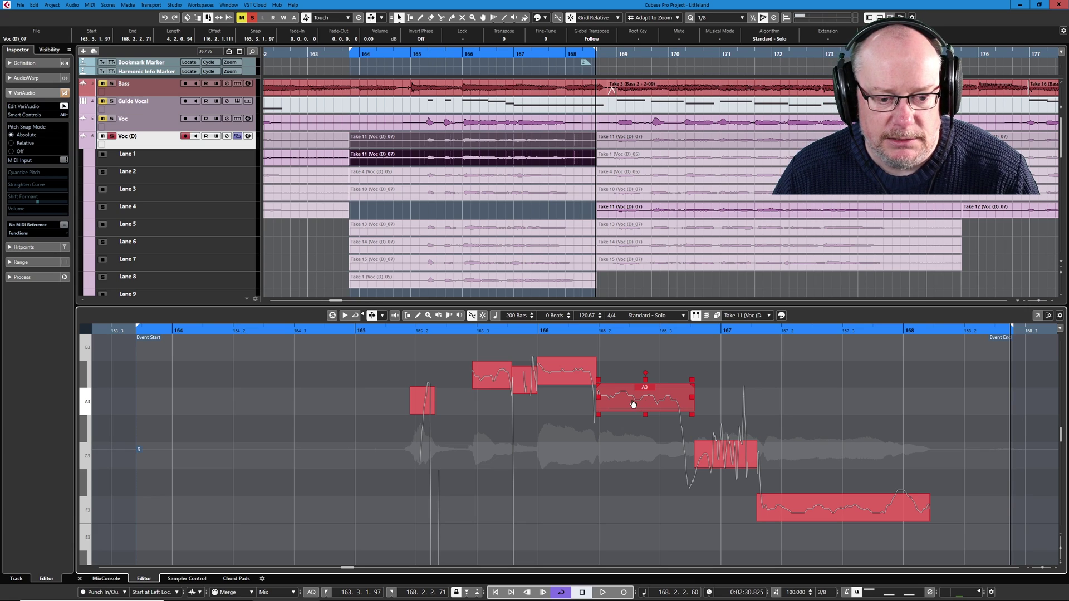
pyautogui.moveTo(633, 404); pyautogui.dragTo(632, 407)
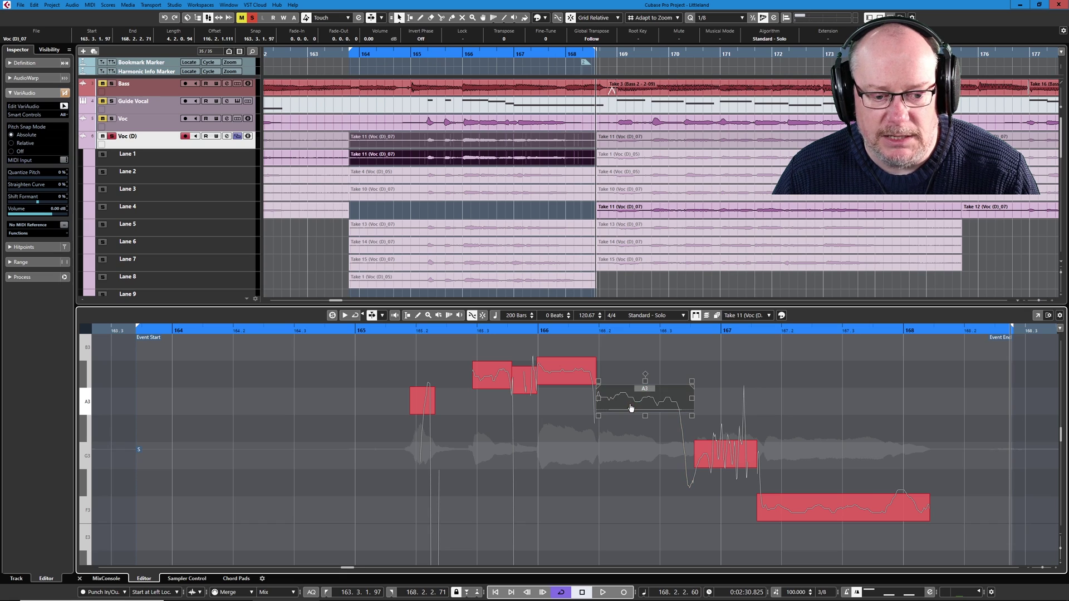
pyautogui.click(703, 463)
pyautogui.click(702, 485)
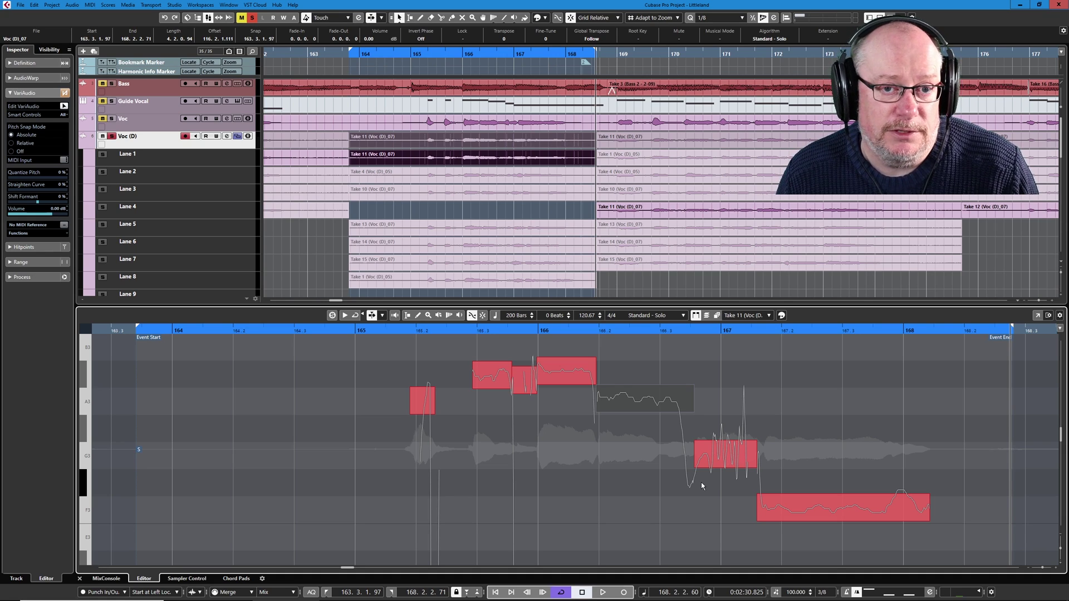
# Play the corrected first phrase with Voc (D) out of solo to hear it with the backing
pyautogui.press('space')
pyautogui.click(705, 461)
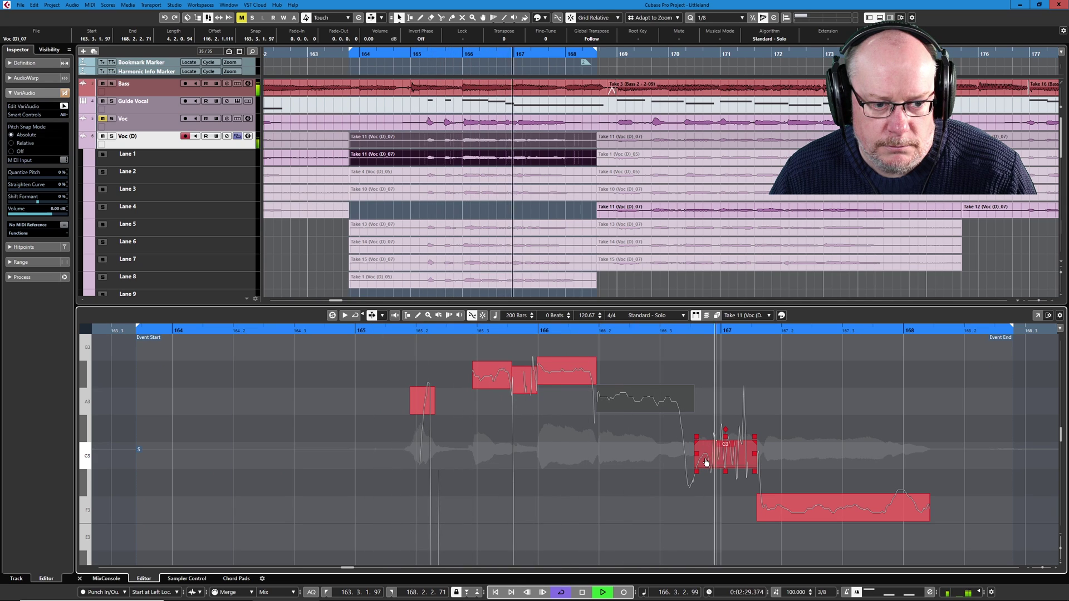
pyautogui.press('space')
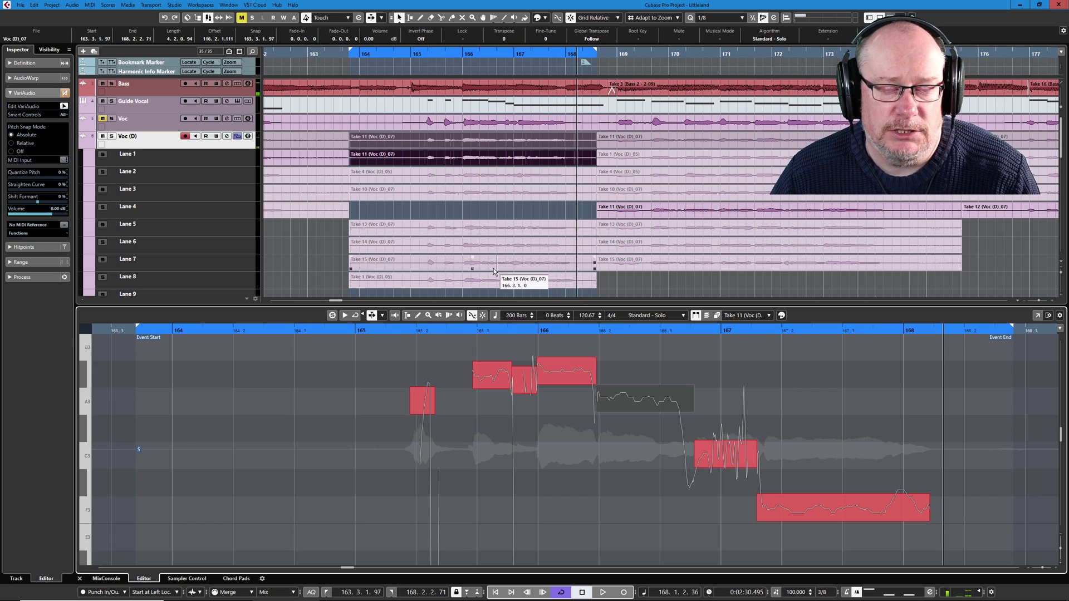
# Solo Voc (D) and play the second phrase's Take 11, looping from 168.2.2.71 to 175.3.1.13
pyautogui.press('g')
pyautogui.press('g')
pyautogui.press('s')
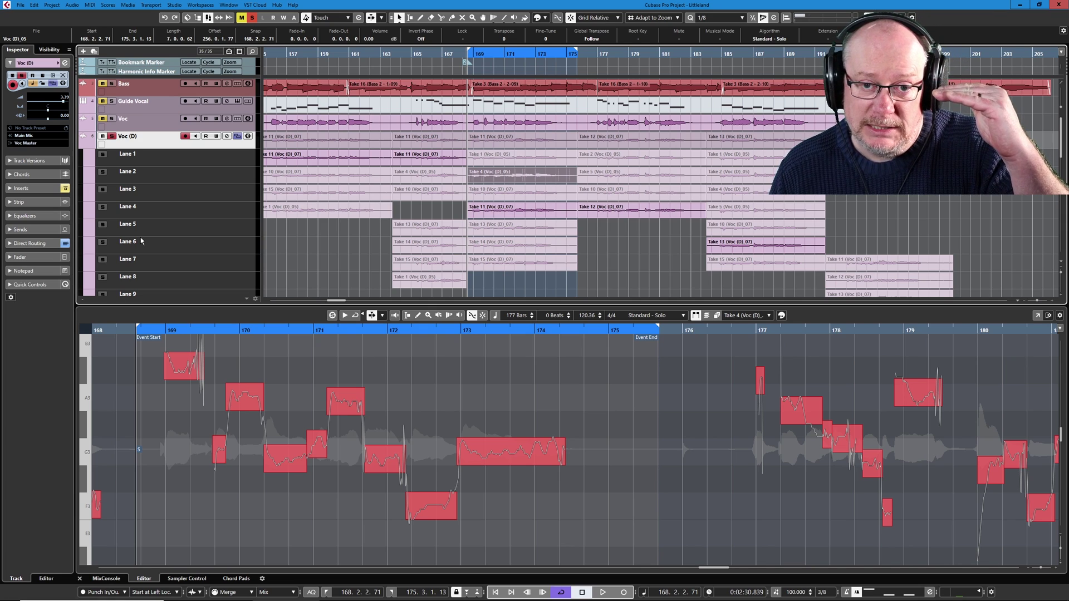
pyautogui.press('space')
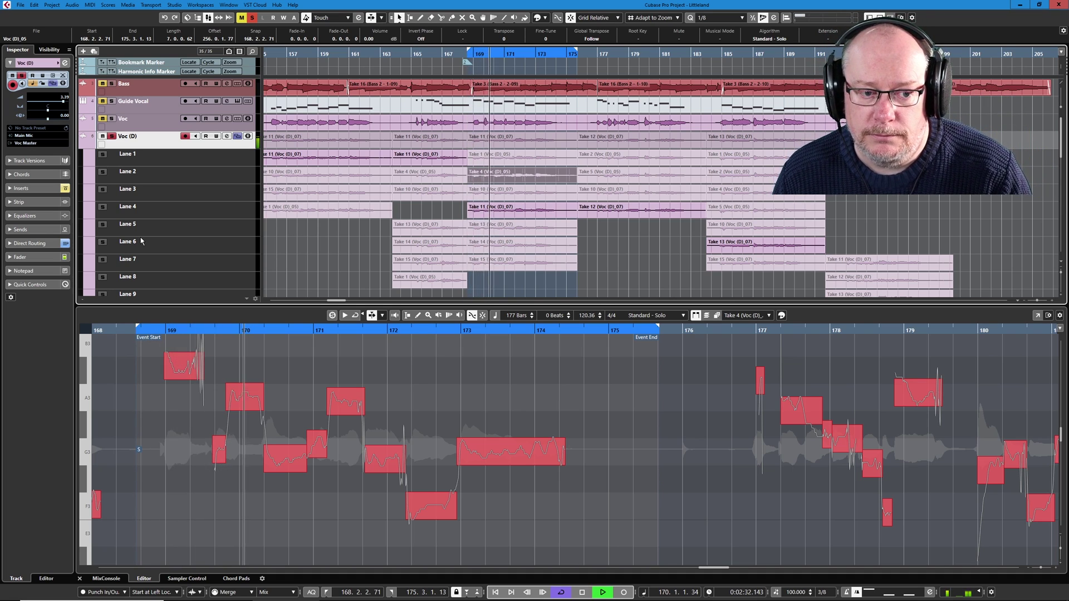
pyautogui.press('space')
pyautogui.press('space')
pyautogui.press('space')
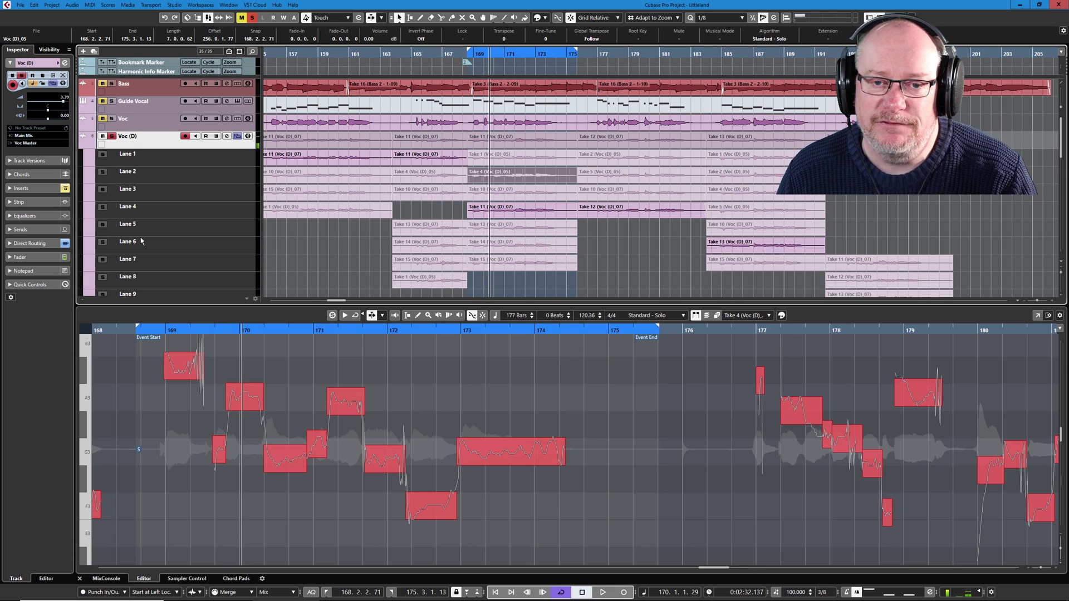
# Make Take 10 in Lane 3 the active take for the second phrase and play it against its pitch curves
pyautogui.click(519, 194)
pyautogui.press('space')
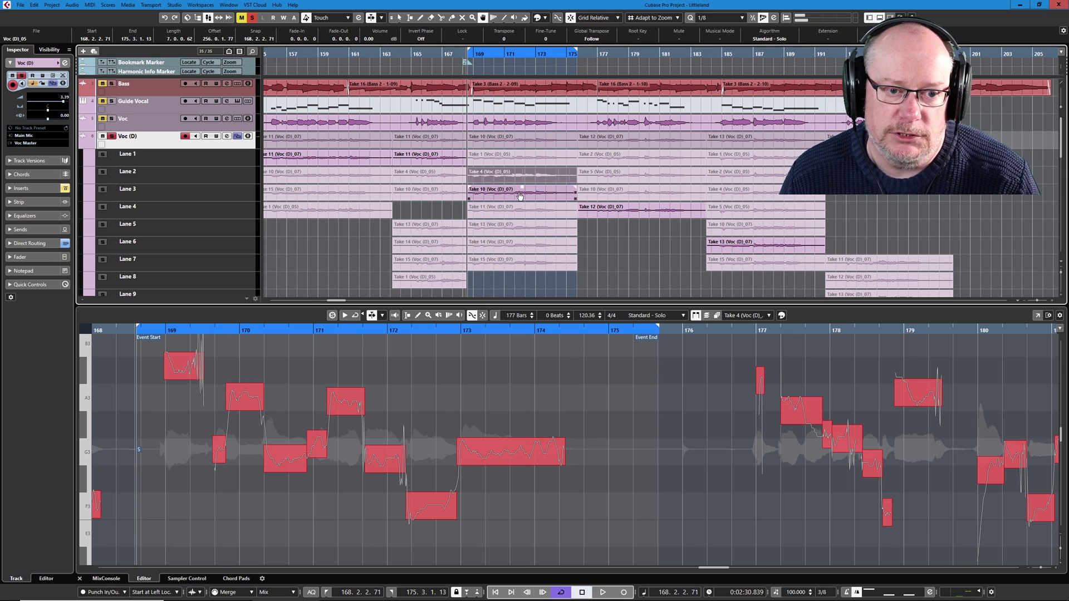
pyautogui.press('space')
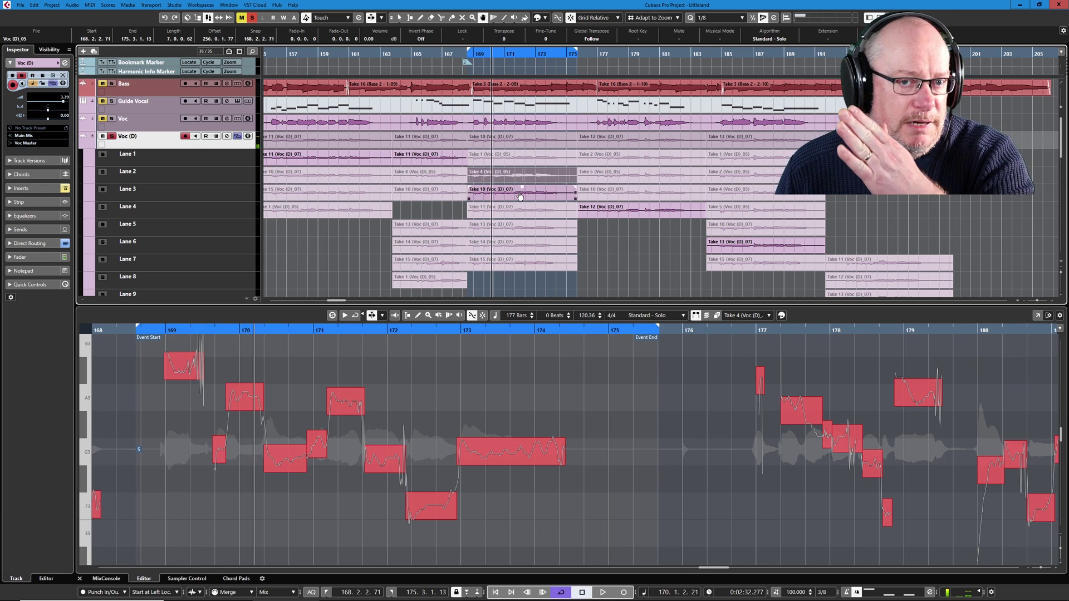
pyautogui.click(520, 195)
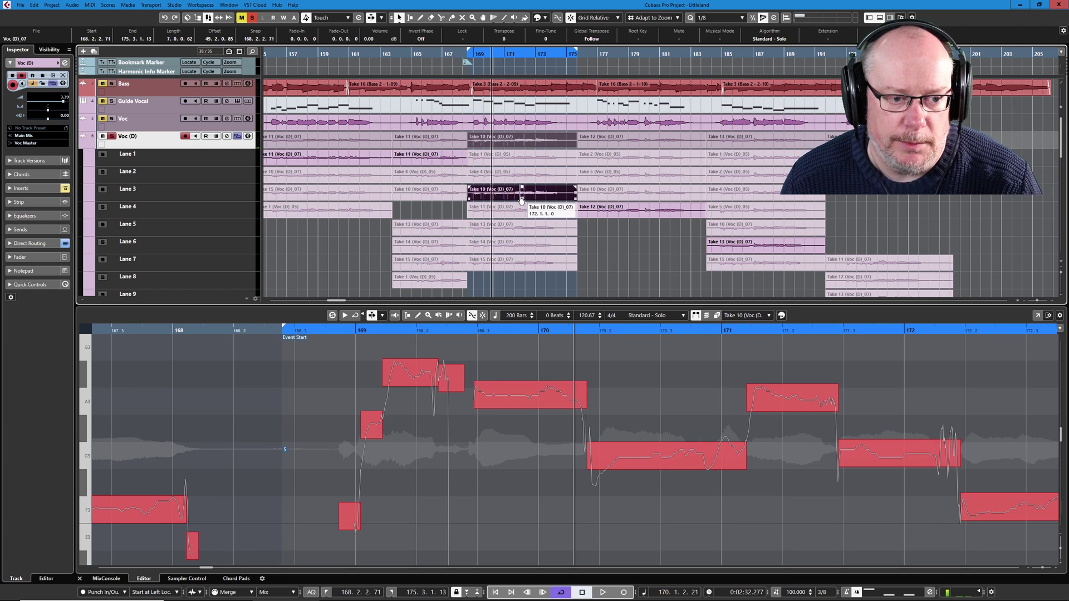
pyautogui.press('space')
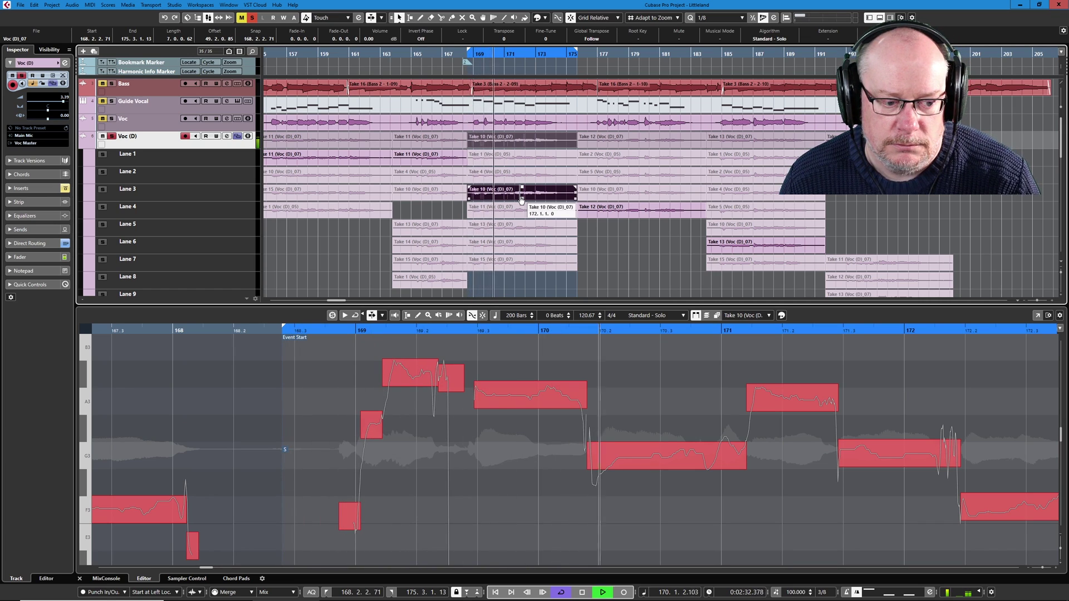
pyautogui.press('space')
# Inspect the pitch of Take 10's opening notes, and play the phrase with Voc (D) out of solo
pyautogui.click(349, 509)
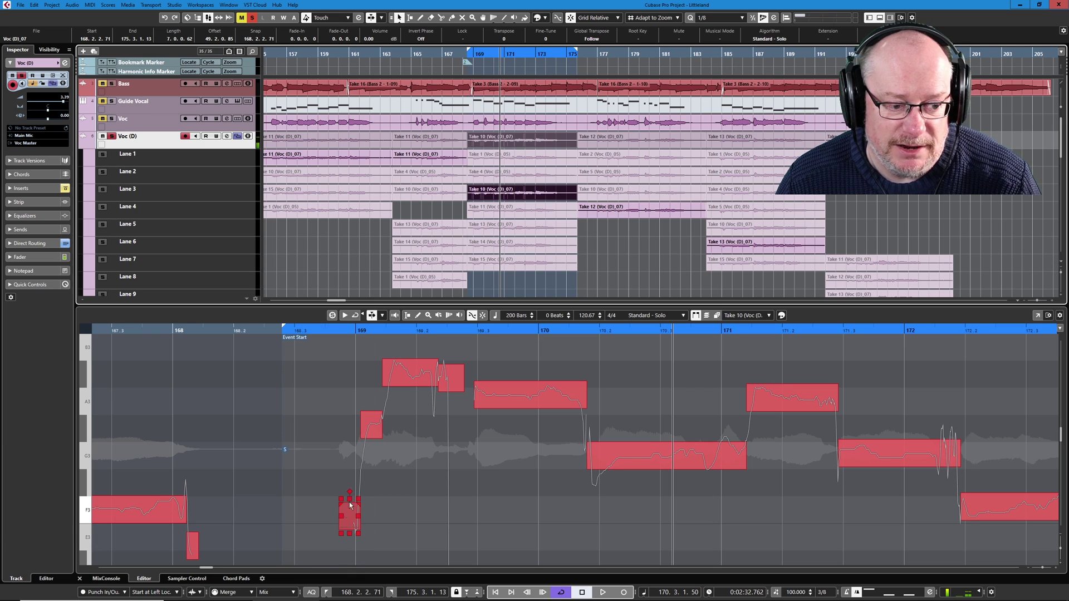
pyautogui.click(412, 374)
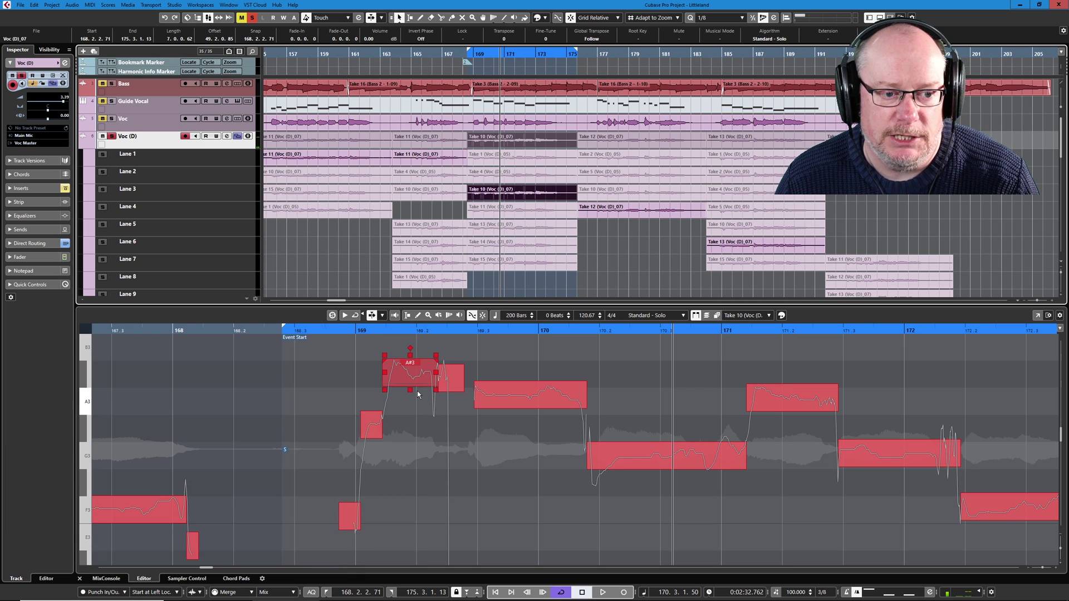
pyautogui.click(114, 139)
pyautogui.press('space')
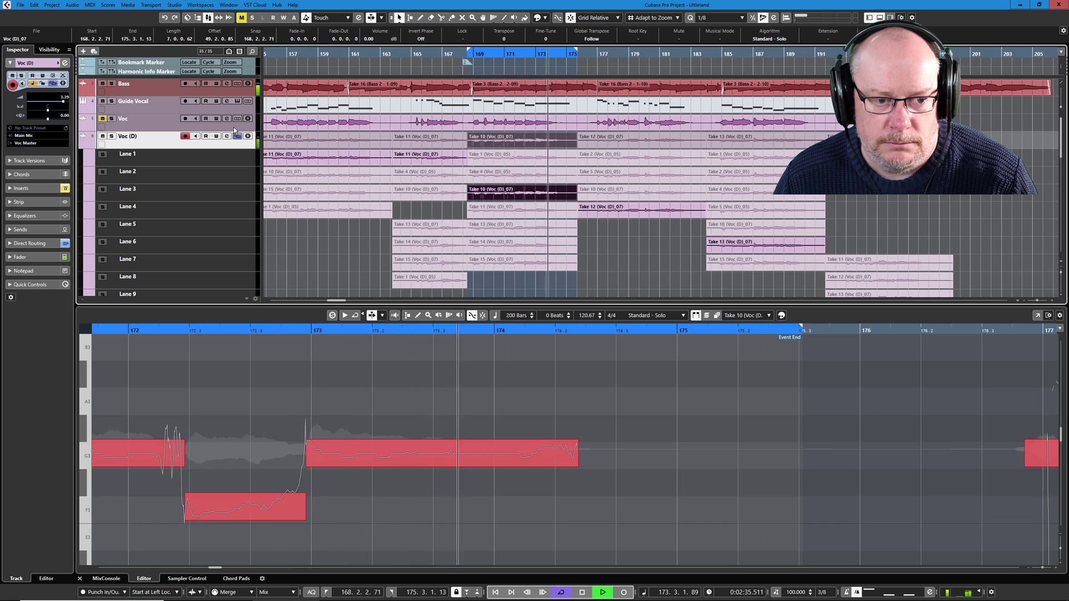
# Compare the second phrase's Take 4 in Lane 2 with Take 10 in the mix, leaving Take 10 active
pyautogui.click(516, 177)
pyautogui.click(586, 217)
pyautogui.click(510, 195)
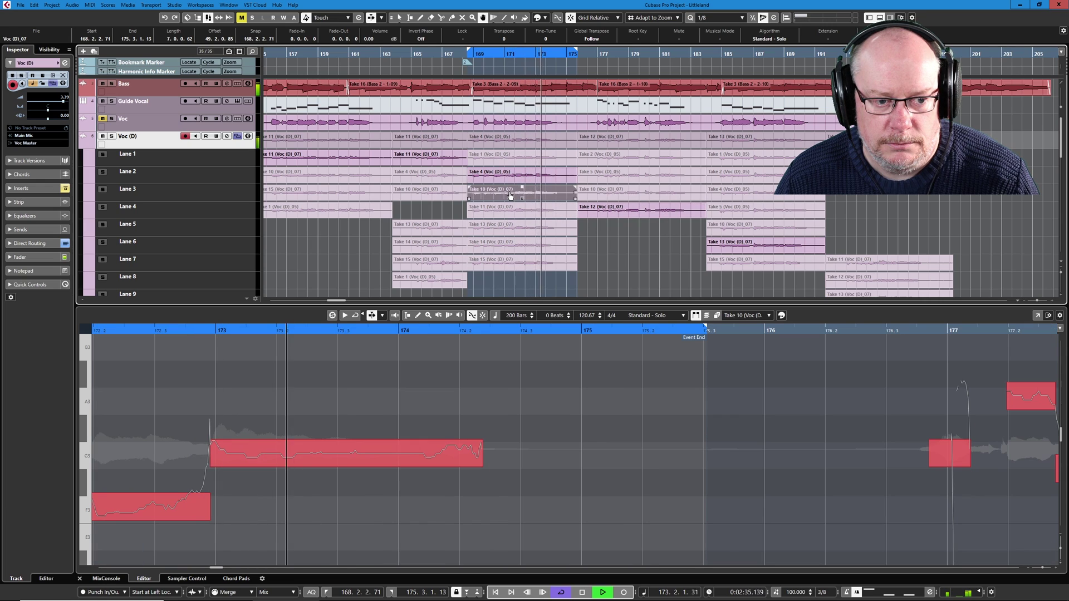
pyautogui.click(510, 195)
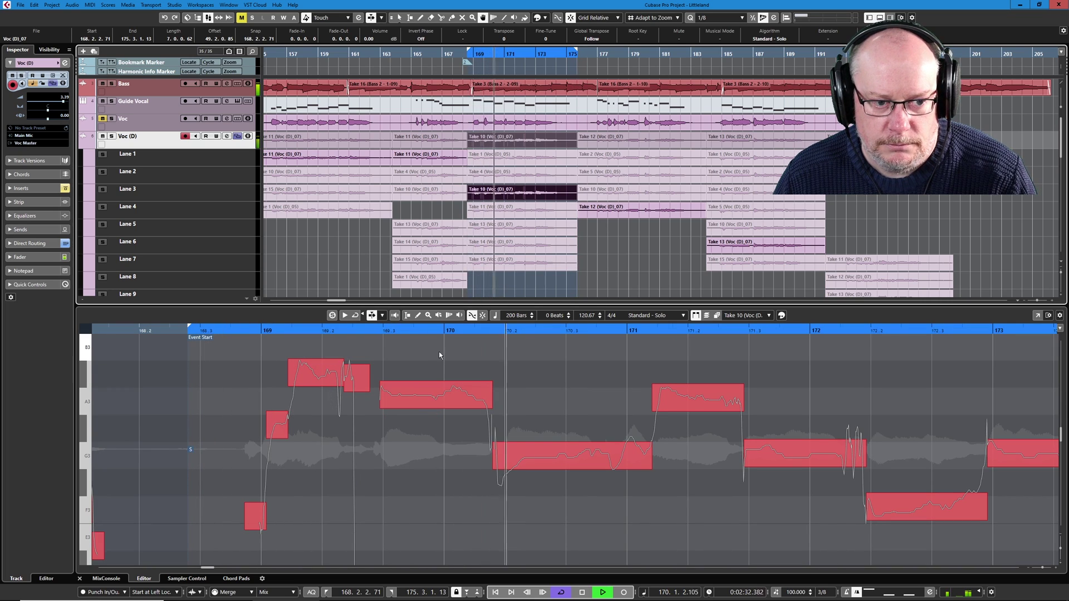
pyautogui.press('space')
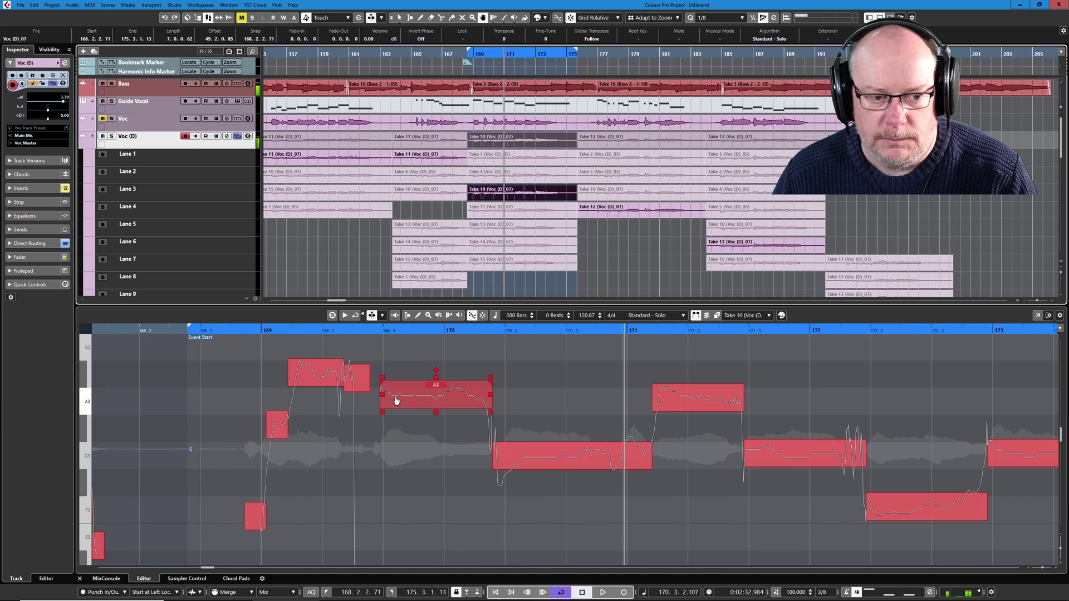
# Fit Take 10's phrase in the editor and lower the A3 note just after bar 171 slightly
pyautogui.click(232, 319)
pyautogui.hotkey('shift', 'e')
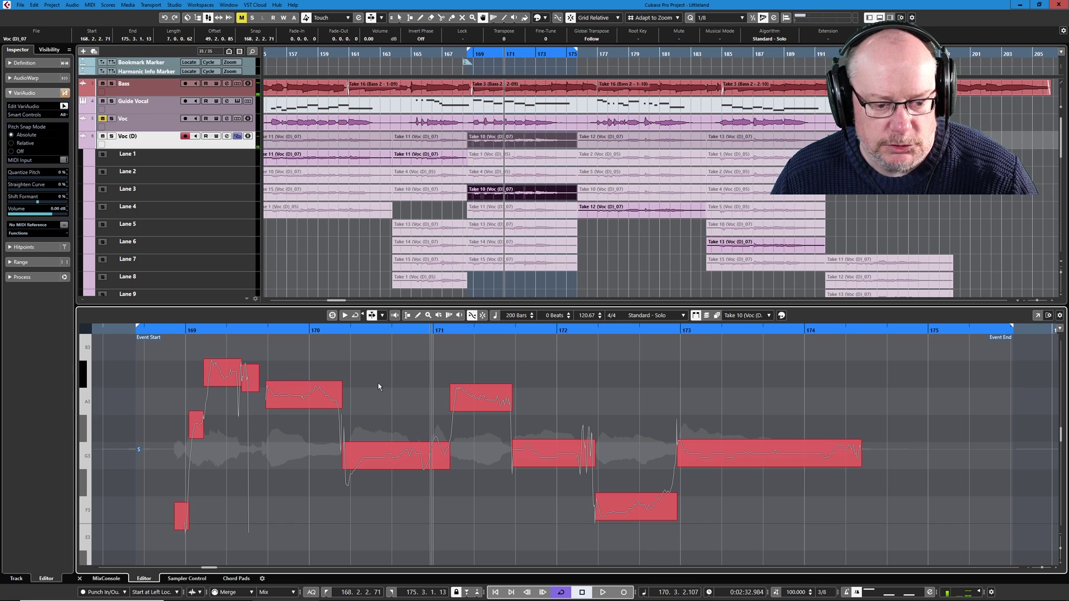
pyautogui.click(377, 449)
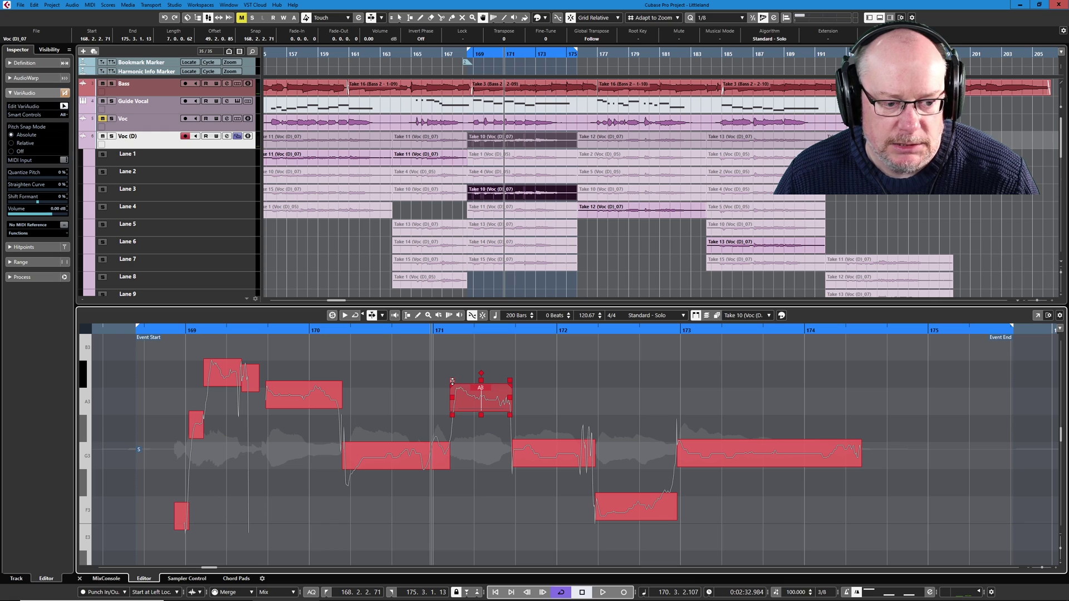
pyautogui.moveTo(452, 388); pyautogui.dragTo(453, 394)
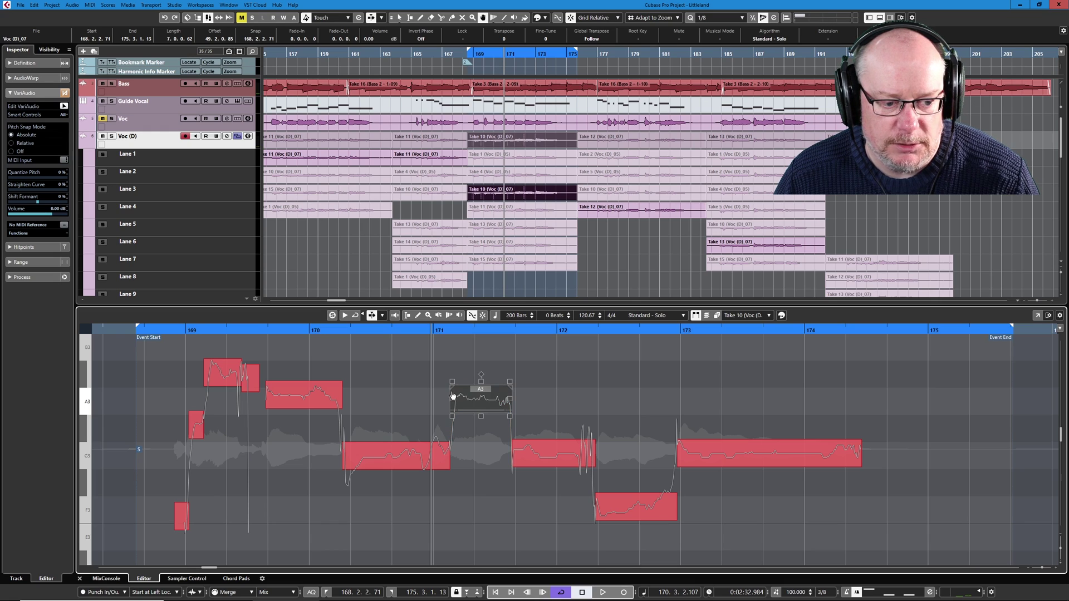
# Audition Take 10 with the backing from 169.3.1.38 and check the G3 note before bar 171
pyautogui.click(274, 330)
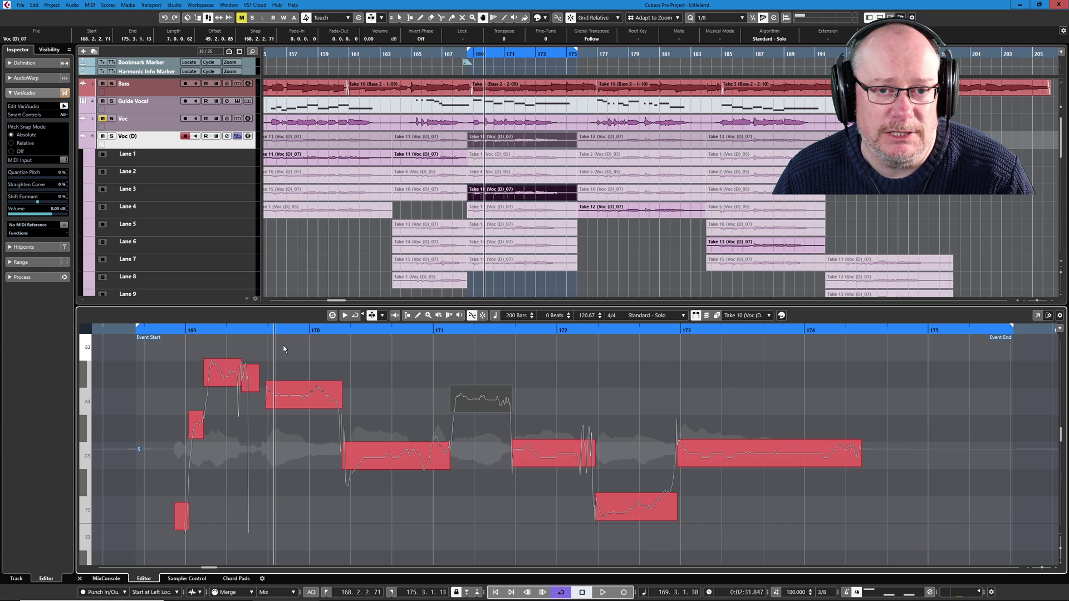
pyautogui.press('space')
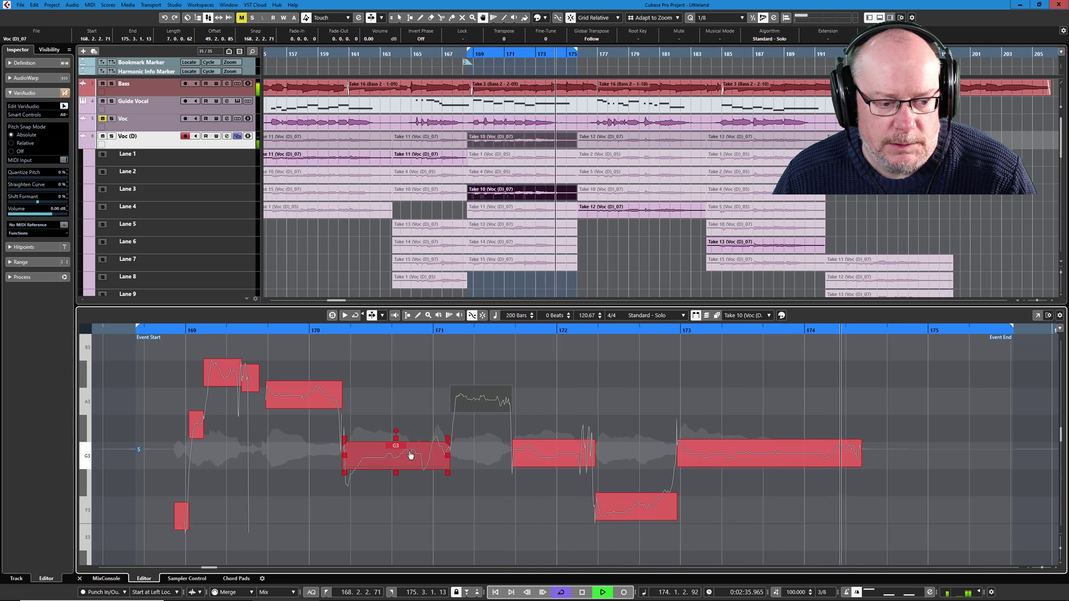
pyautogui.click(412, 471)
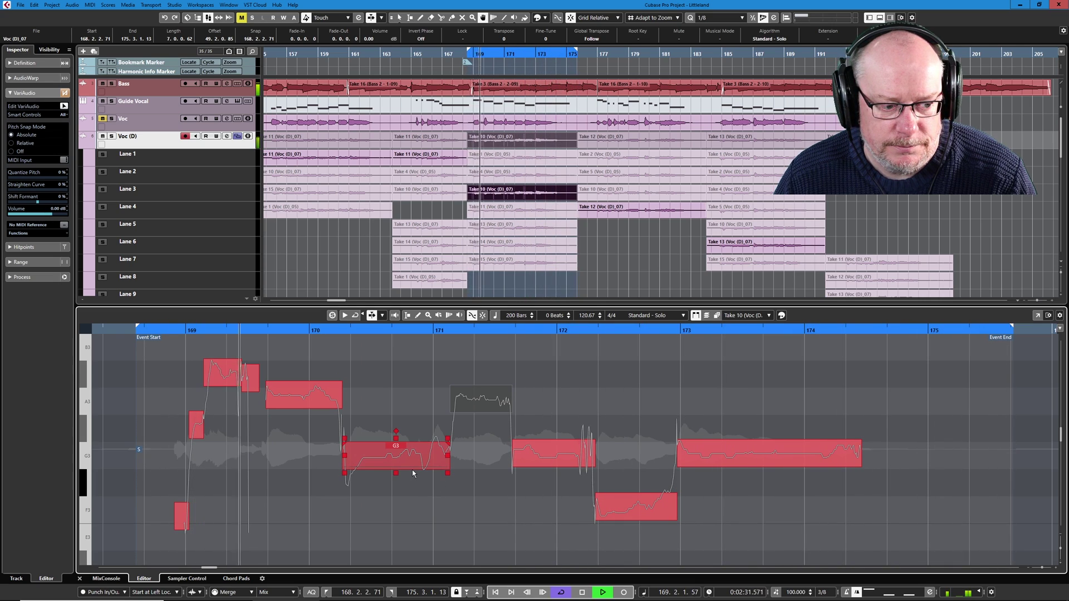
pyautogui.press('space')
# Lower Take 10's A3 note around the start of bar 170 slightly, and play the phrase to check it
pyautogui.click(321, 411)
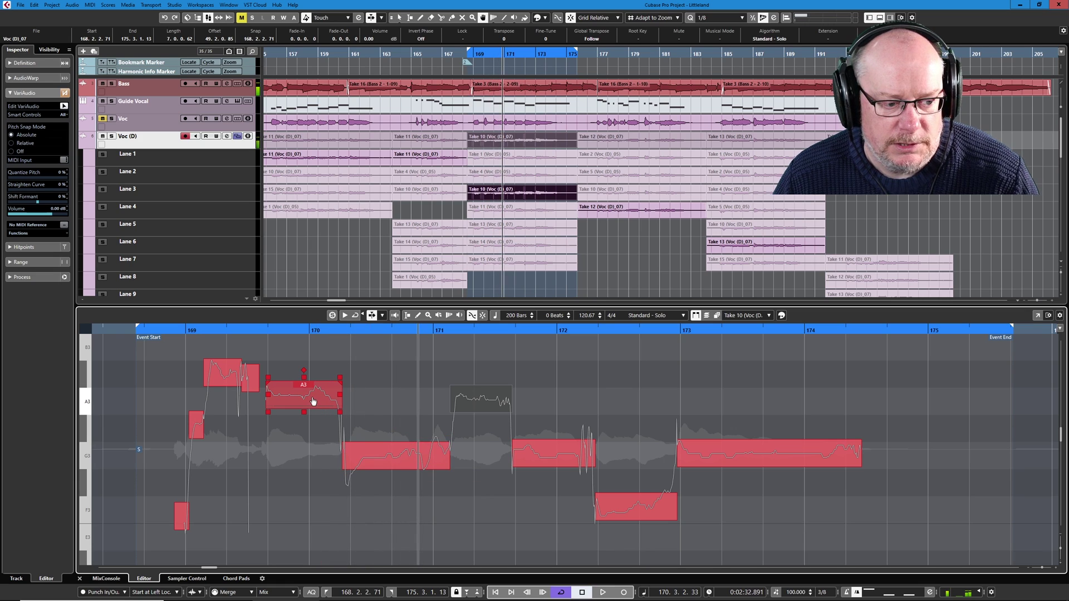
pyautogui.moveTo(313, 400); pyautogui.dragTo(310, 404)
pyautogui.press('space')
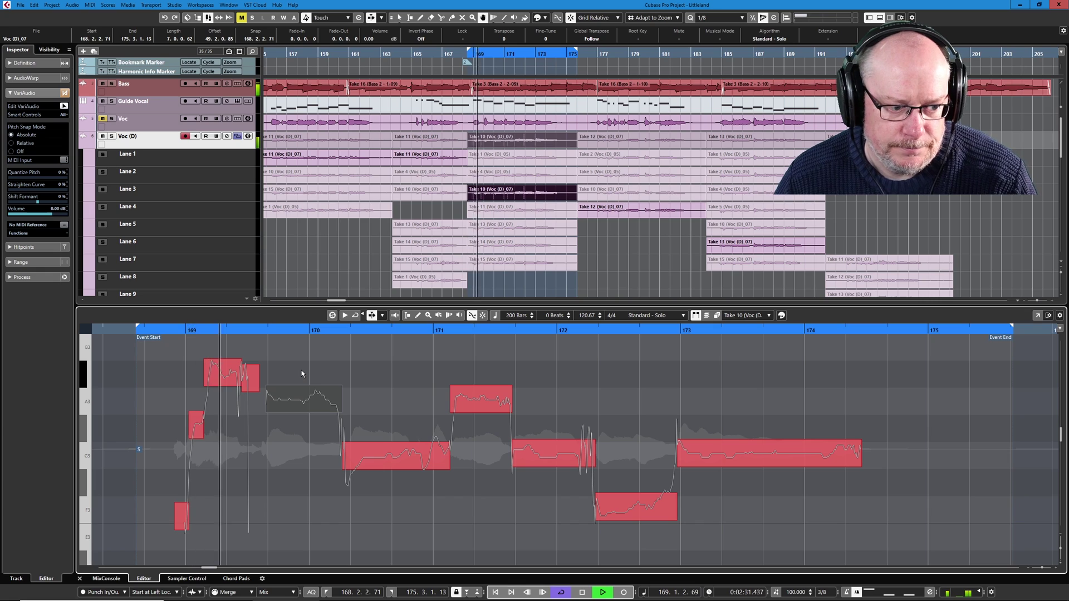
pyautogui.click(301, 385)
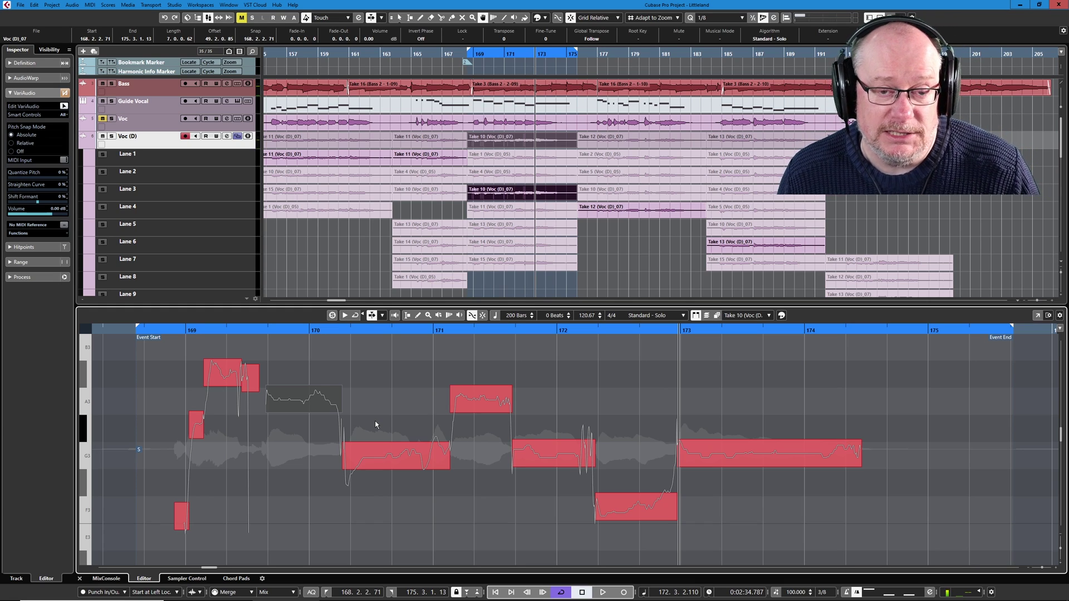
pyautogui.press('space')
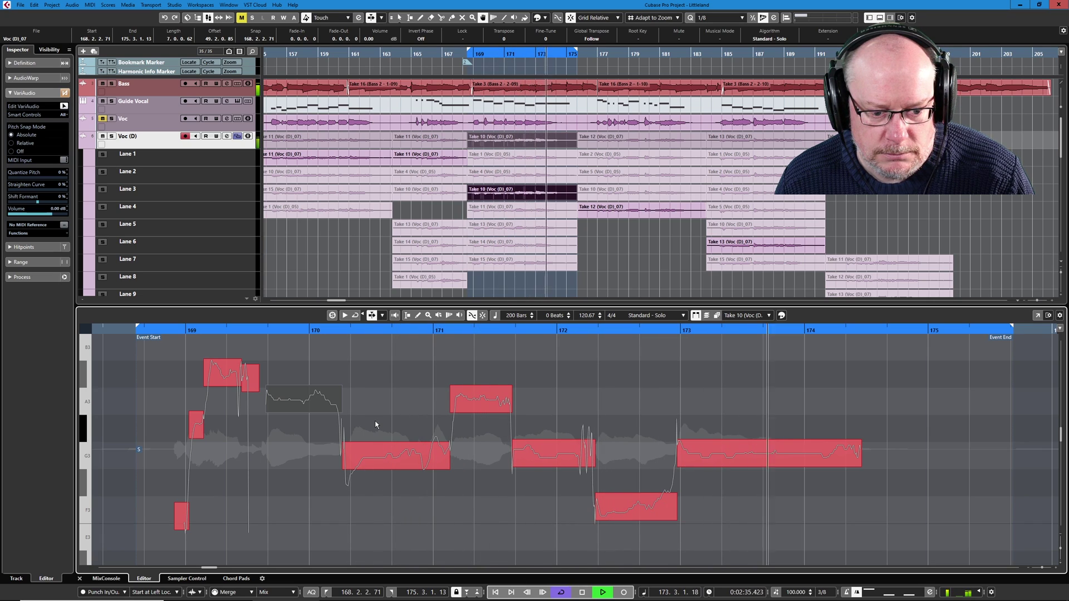
pyautogui.press('space')
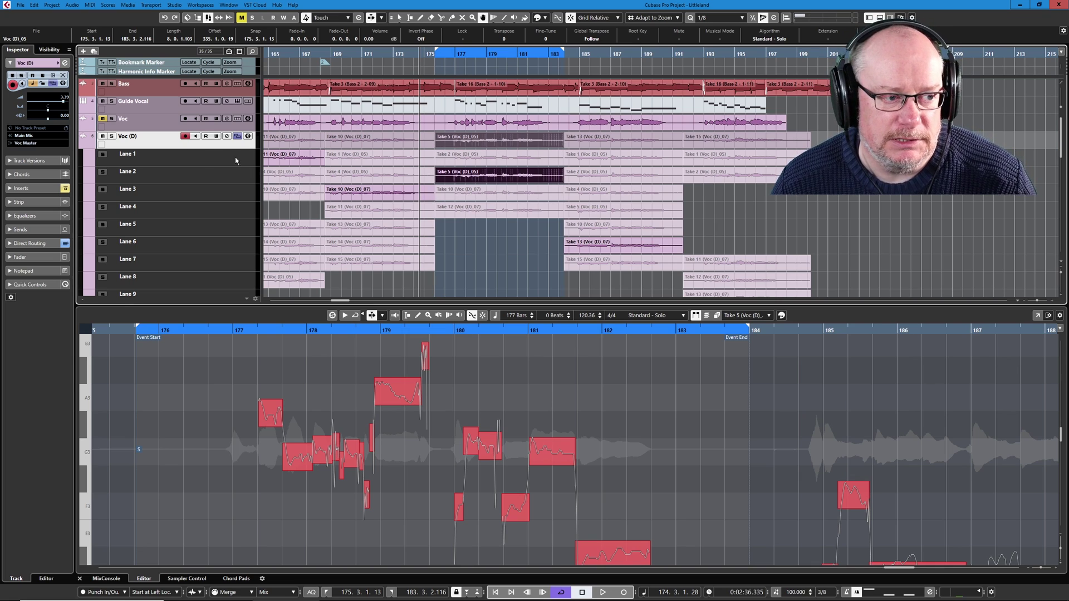
# Solo Voc (D) and play the third phrase's Take 5 in Lane 2, looping from 175.3.1.13 to 183.3.2.116
pyautogui.click(112, 136)
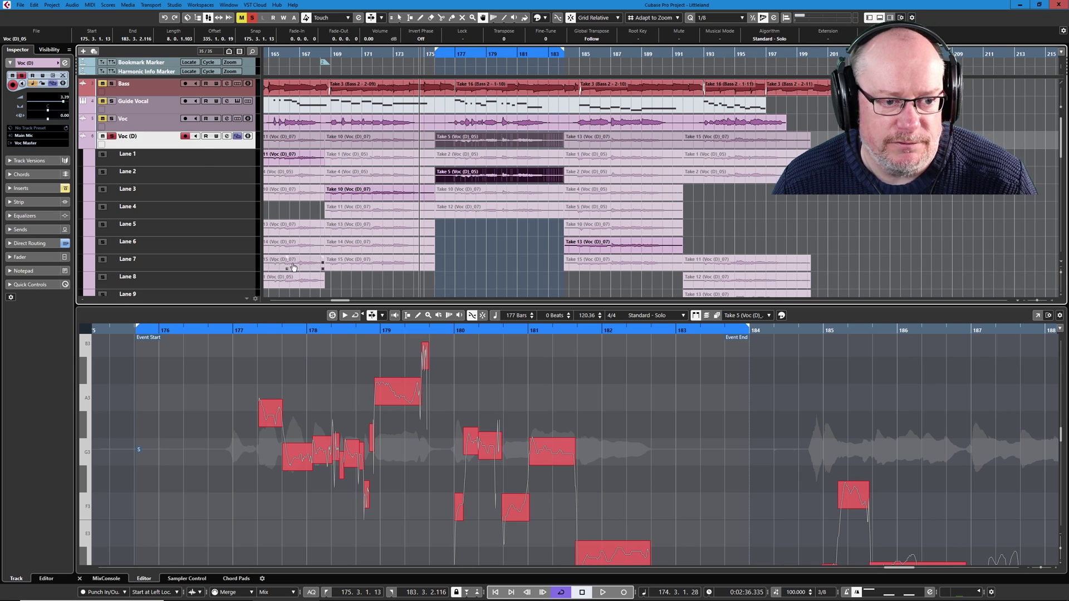
pyautogui.press('space')
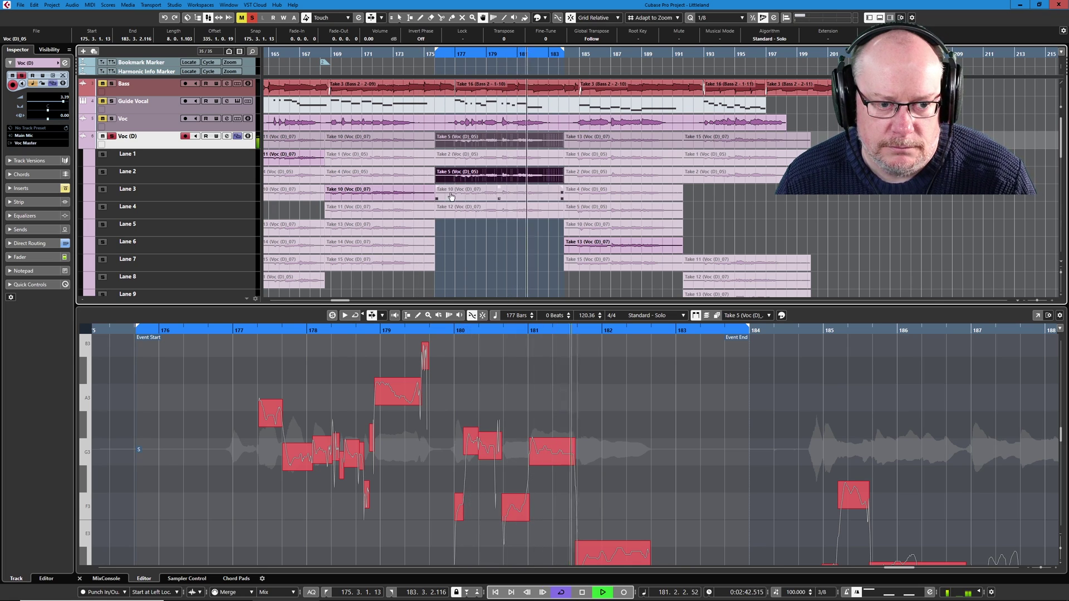
pyautogui.press('space')
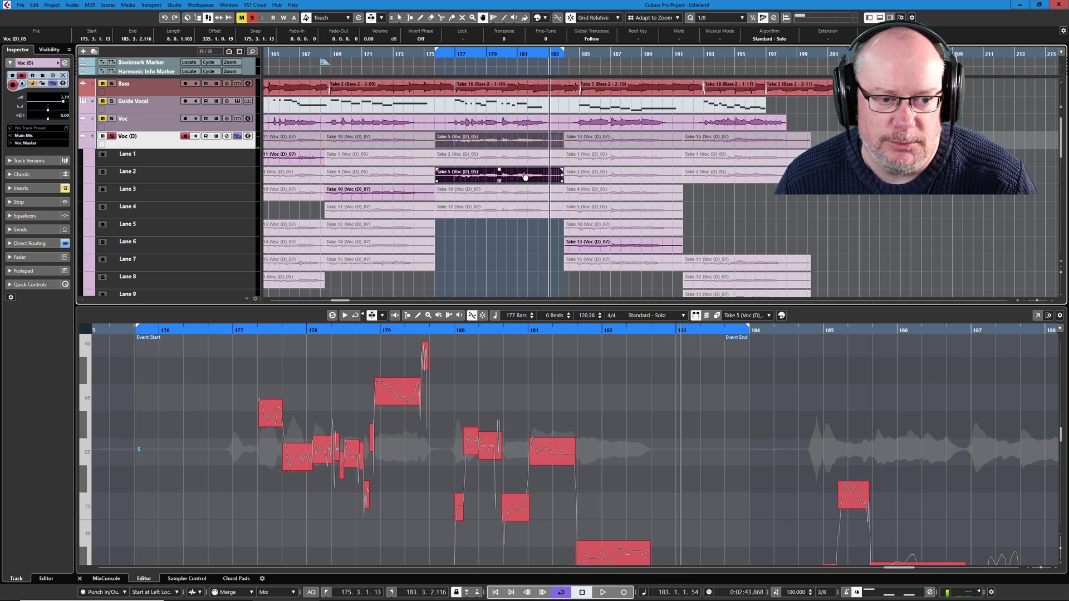
# Set the loop start to 180.3.1.0 and play the end of the third phrase's Take 5
pyautogui.keyDown('ctrl'); pyautogui.click(511, 58); pyautogui.keyUp('ctrl')
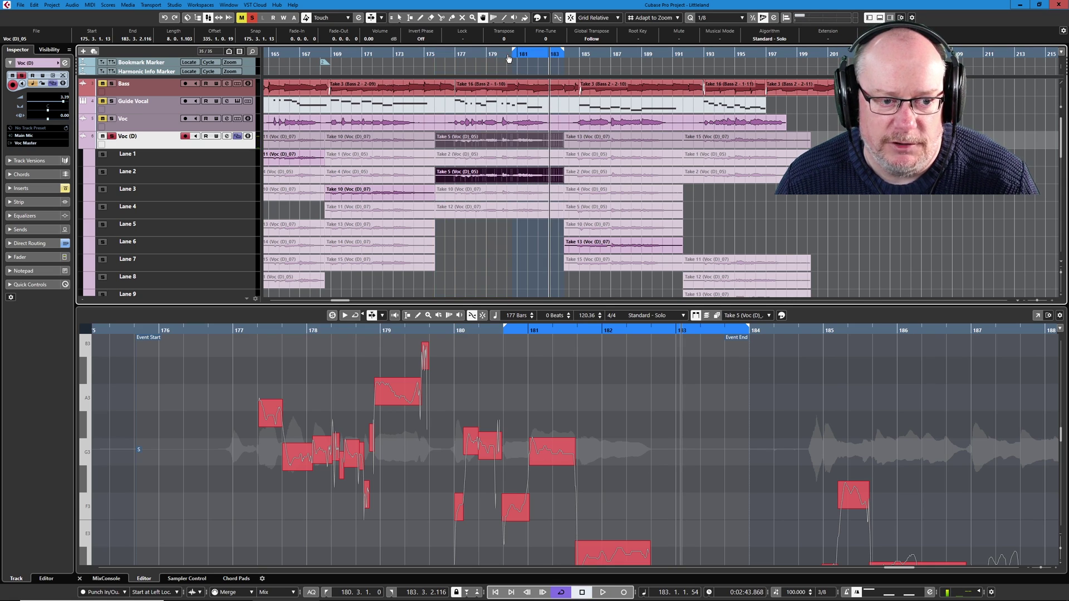
pyautogui.press('space')
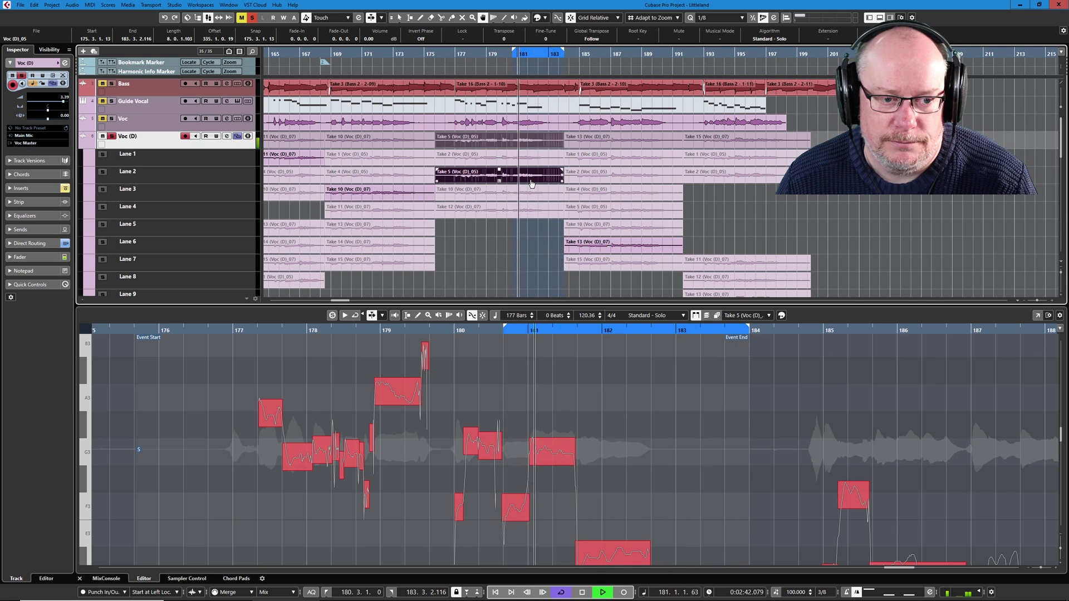
pyautogui.press('space')
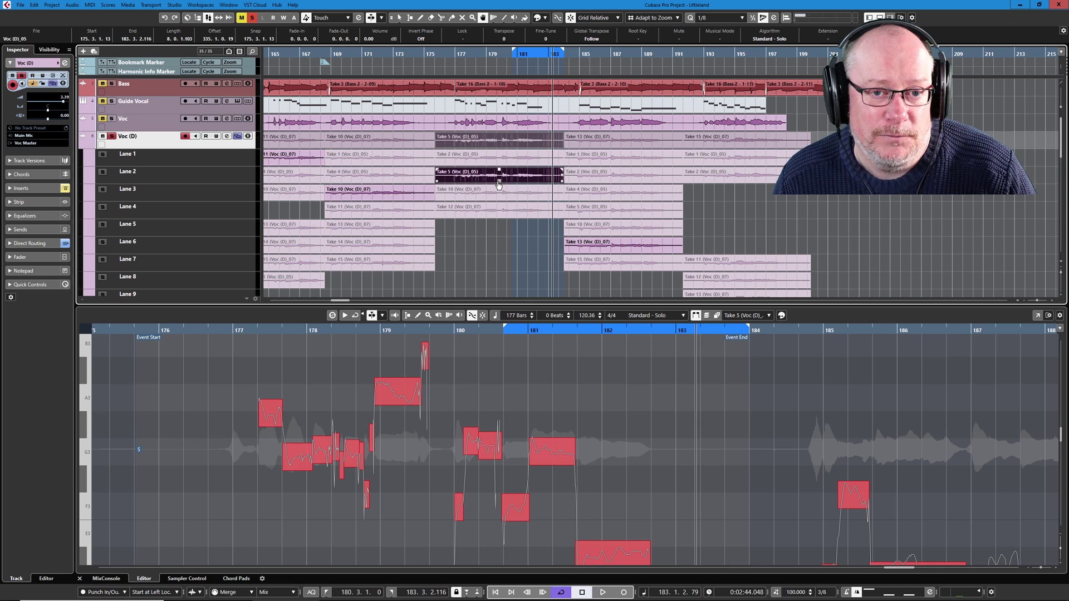
# Erase the third phrase's Take 5 from Lane 2
pyautogui.press('5')
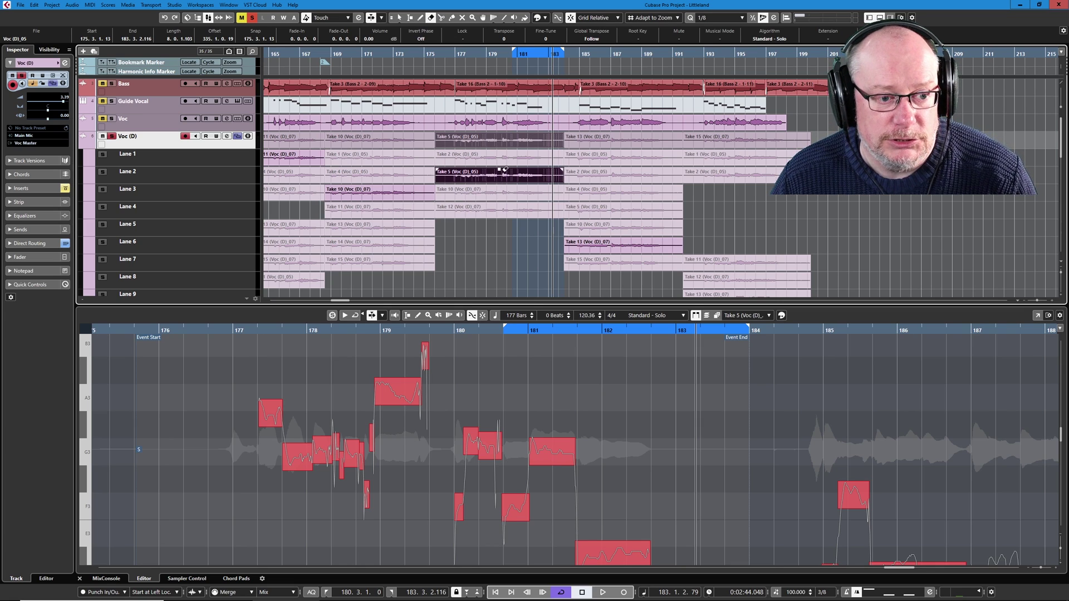
pyautogui.click(512, 176)
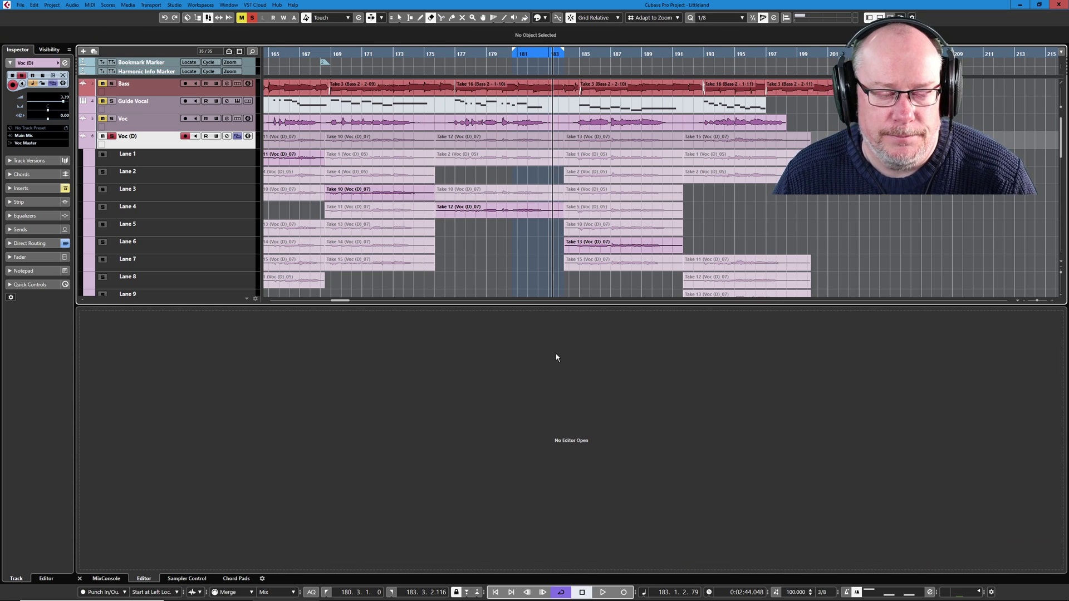
pyautogui.press('h')
pyautogui.press('1')
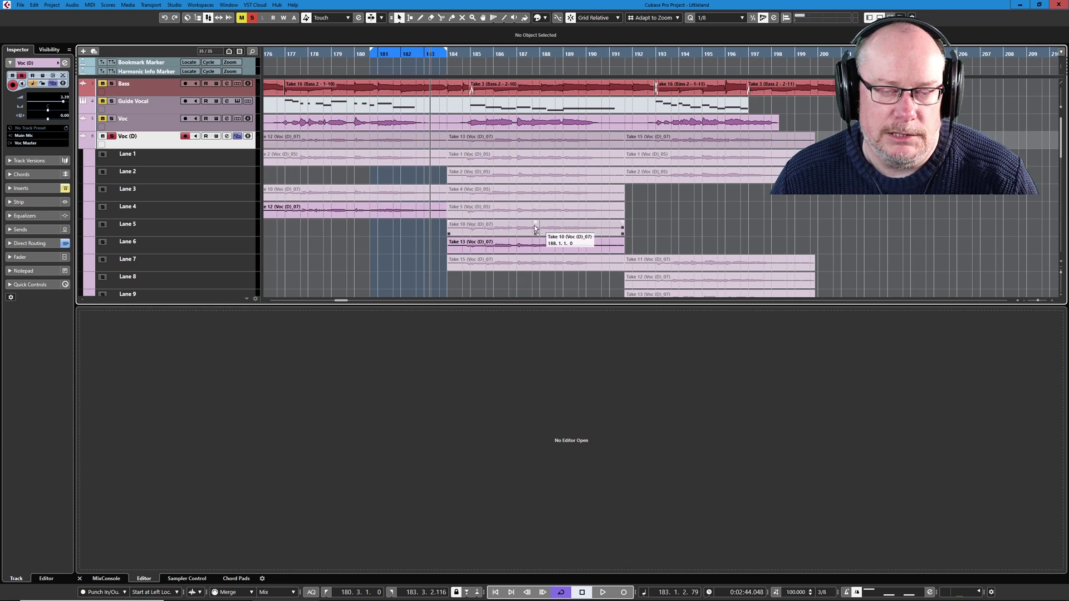
# Switch the fourth phrase's comp to Take 15 in Lane 7 and show its notes
pyautogui.click(522, 266)
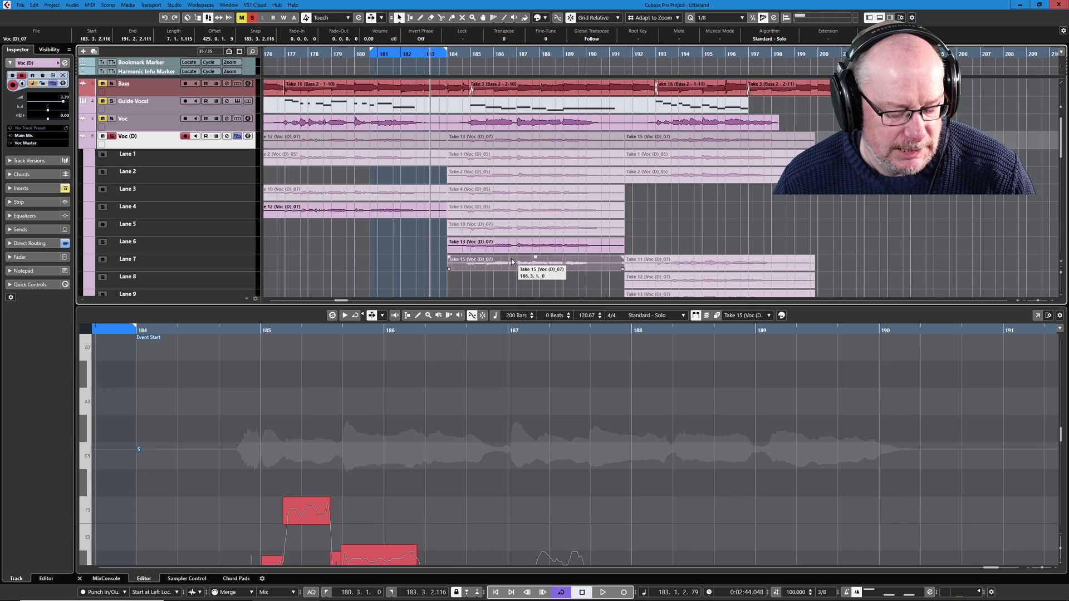
pyautogui.press('0')
pyautogui.click(511, 263)
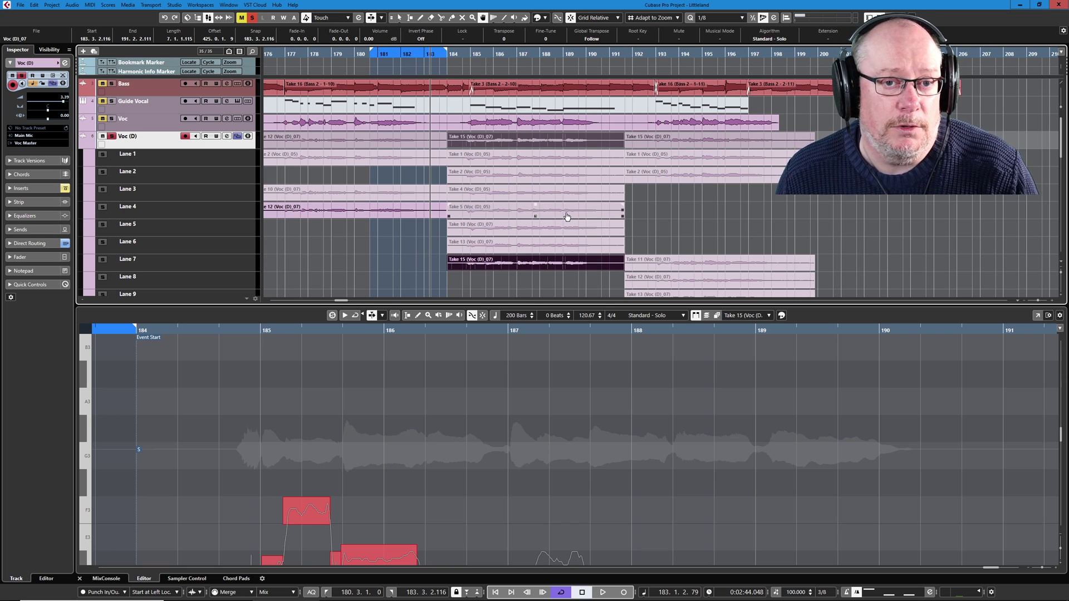
# Play the fourth phrase's Take 4 in Lane 3, looping from 183.3.2.116 to 191.2.2.111, and view its lower notes
pyautogui.click(565, 192)
pyautogui.press('p')
pyautogui.press('space')
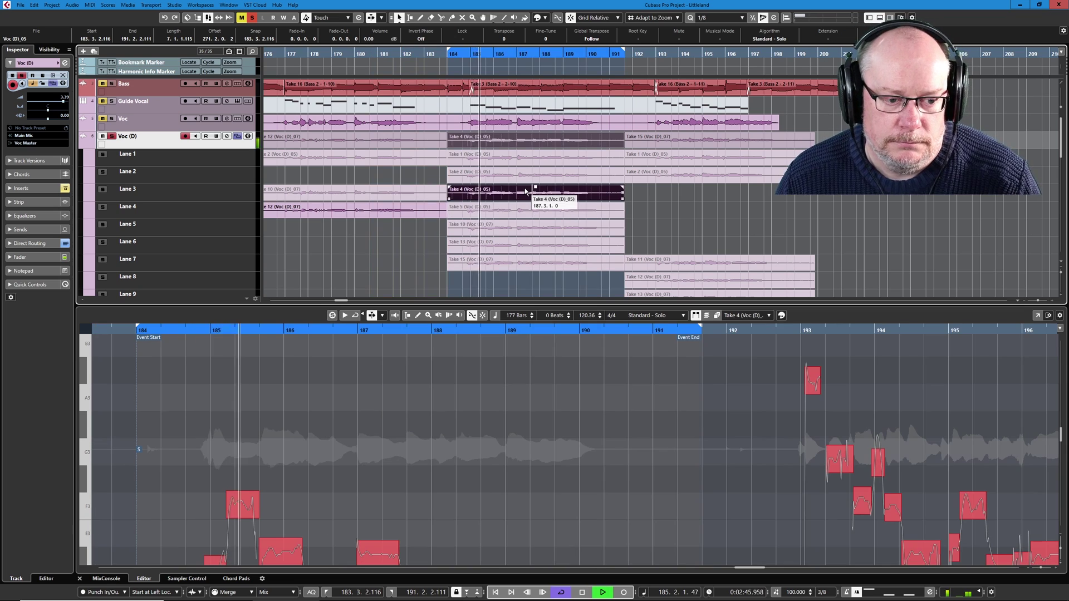
pyautogui.scroll(-4, 563, 399)
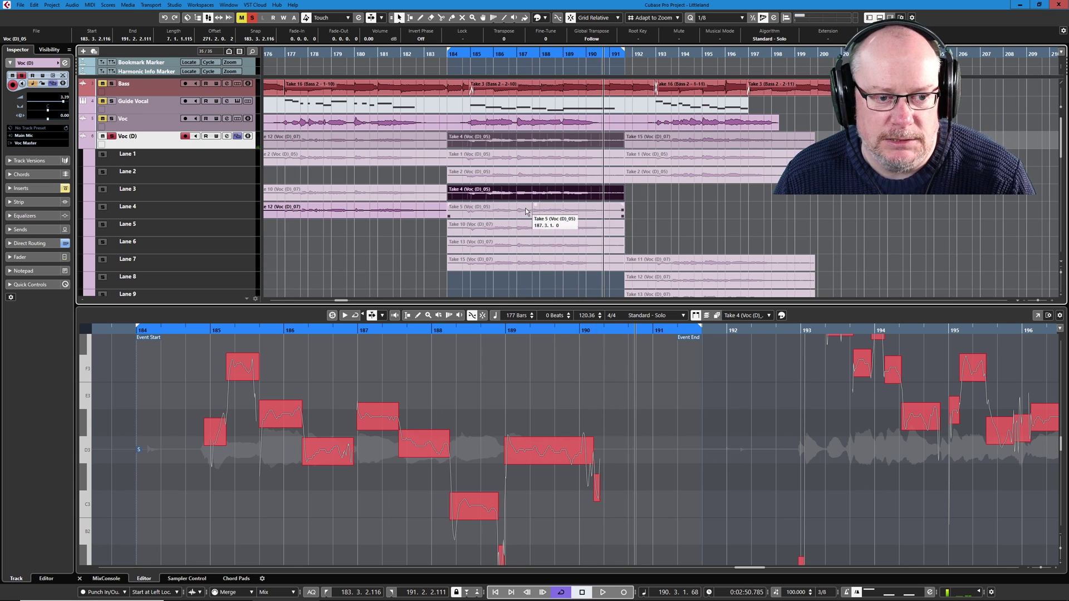
# Play the fourth phrase's Take 10 in Lane 5 and examine its pitch segments in VariAudio
pyautogui.click(529, 226)
pyautogui.press('space')
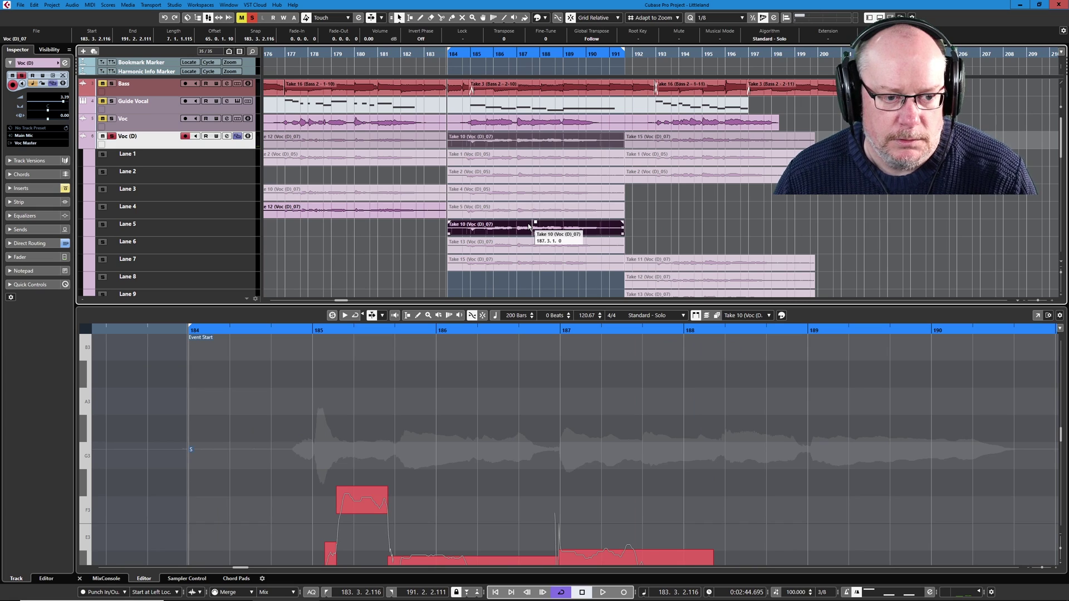
pyautogui.click(302, 314)
pyautogui.hotkey('shift', 'e')
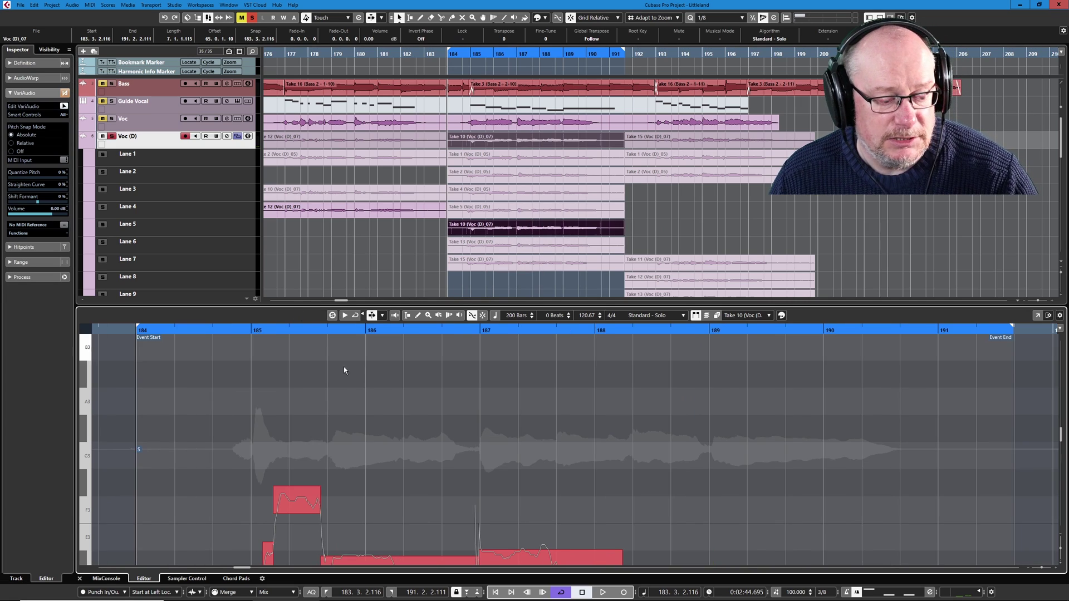
pyautogui.scroll(-4, 412, 415)
pyautogui.press('space')
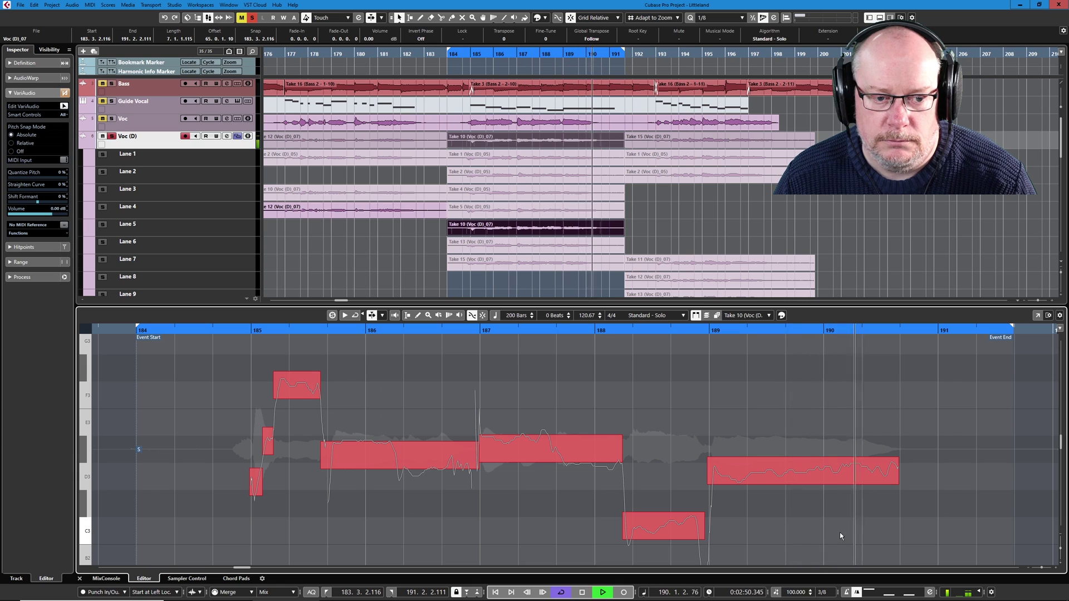
pyautogui.press('space')
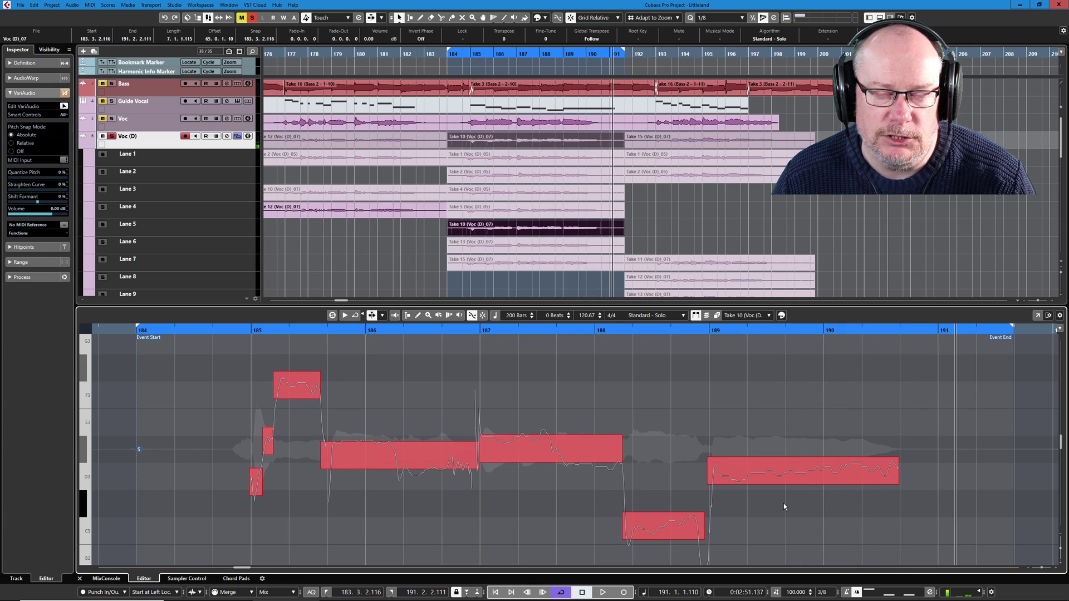
# Audition the fourth phrase's Take 5 in Lane 4
pyautogui.press('space')
pyautogui.click(559, 210)
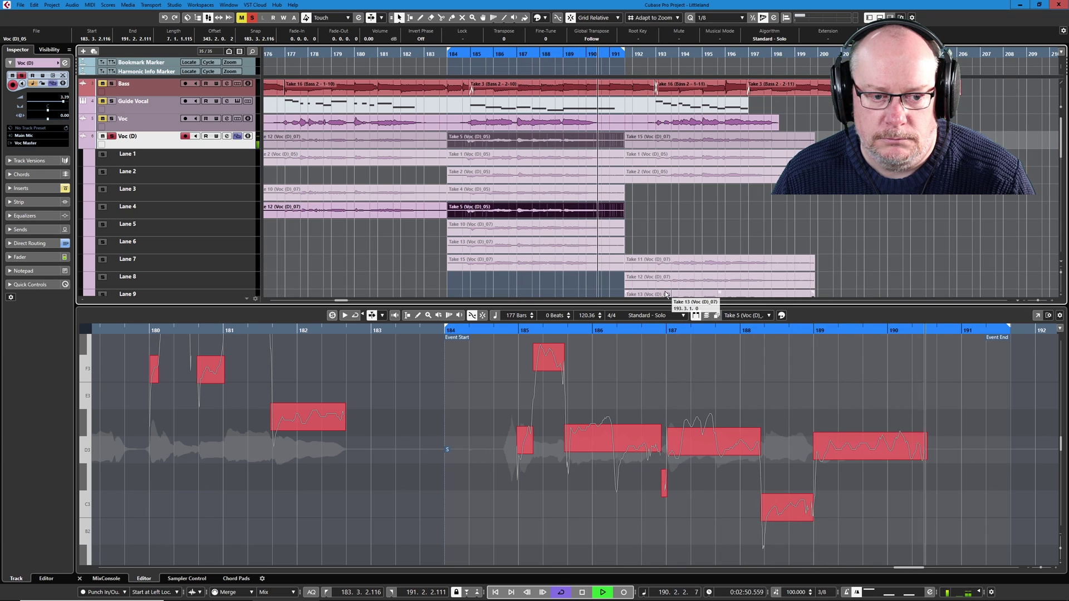
pyautogui.press('space')
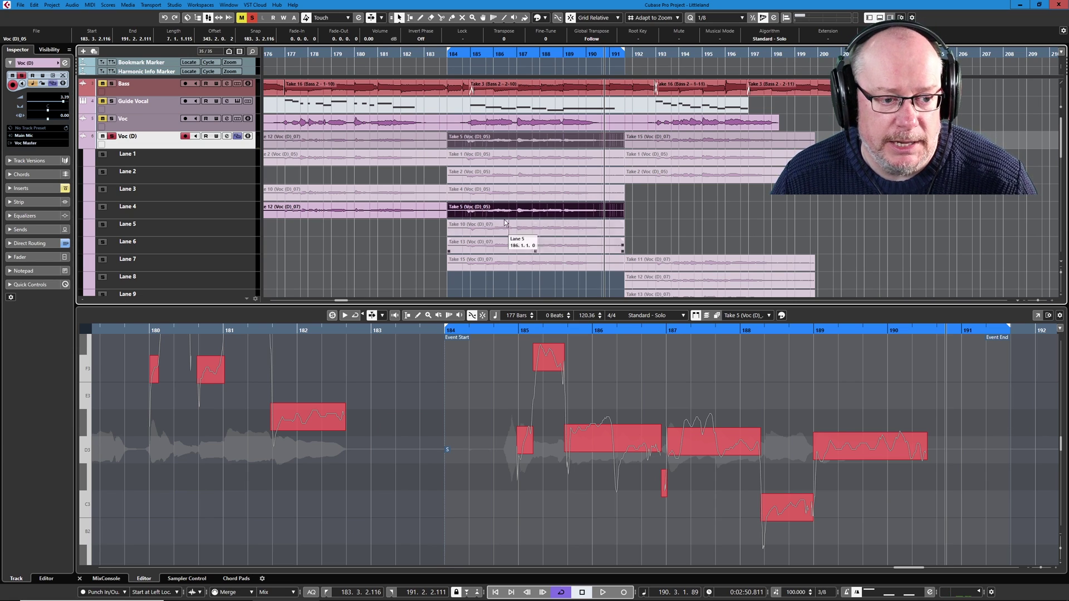
# Audition the fourth phrase's Take 1 in Lane 1 and show its notes
pyautogui.press('0')
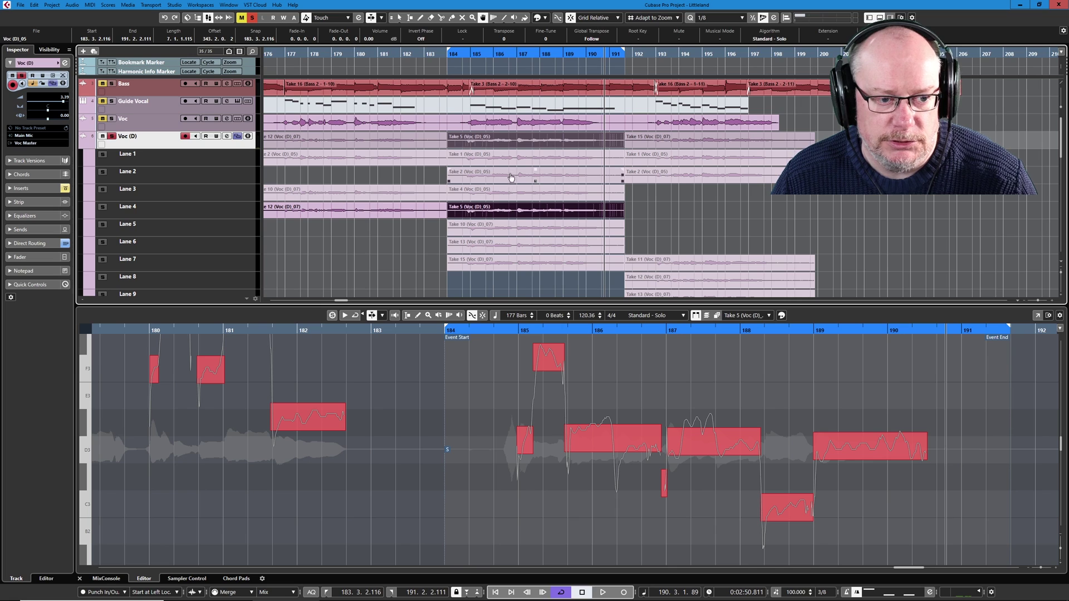
pyautogui.click(510, 163)
pyautogui.press('space')
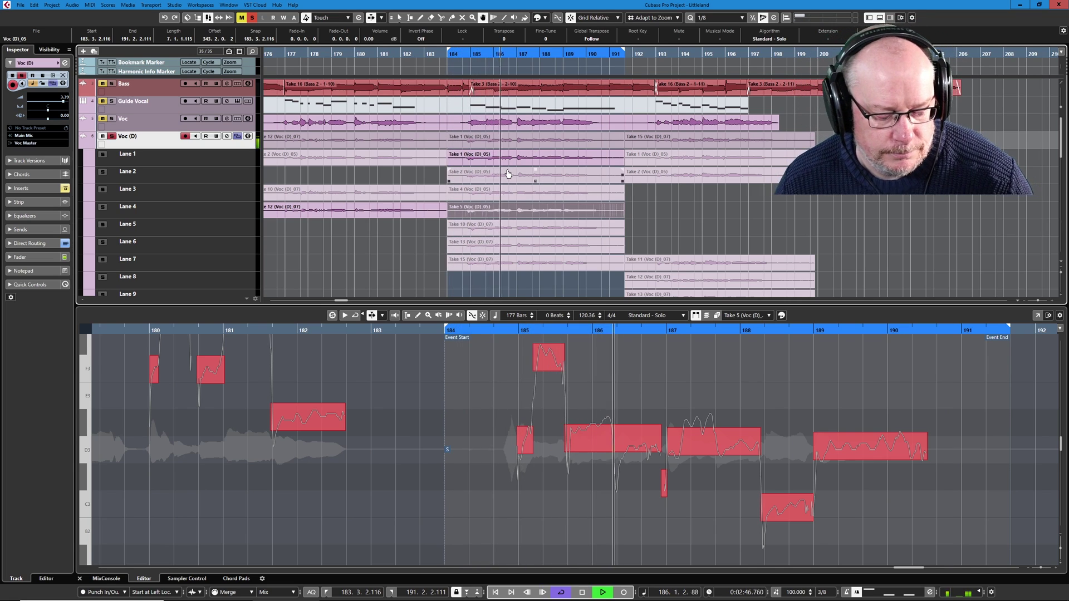
pyautogui.press('1')
pyautogui.click(525, 159)
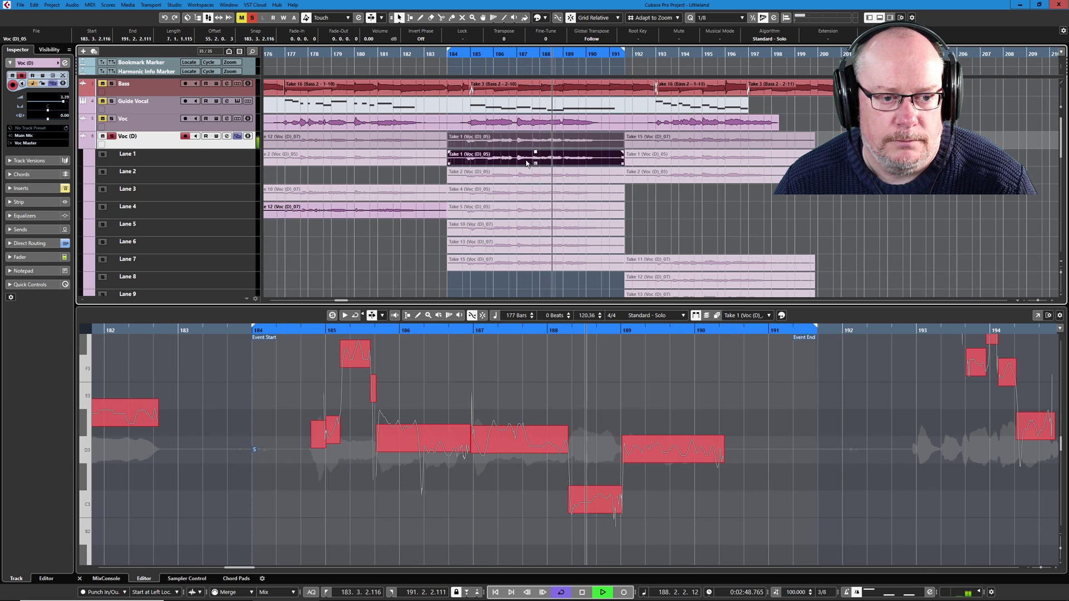
# Audition the fourth phrase's Take 2 in Lane 2, checking its D#3 note before bar 186
pyautogui.click(499, 174)
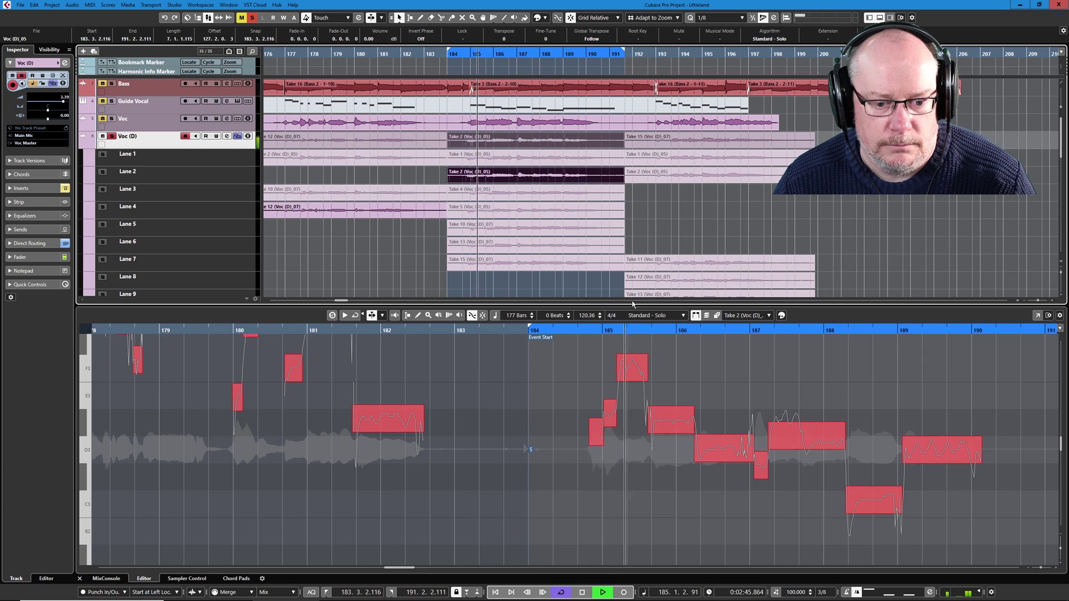
pyautogui.click(650, 443)
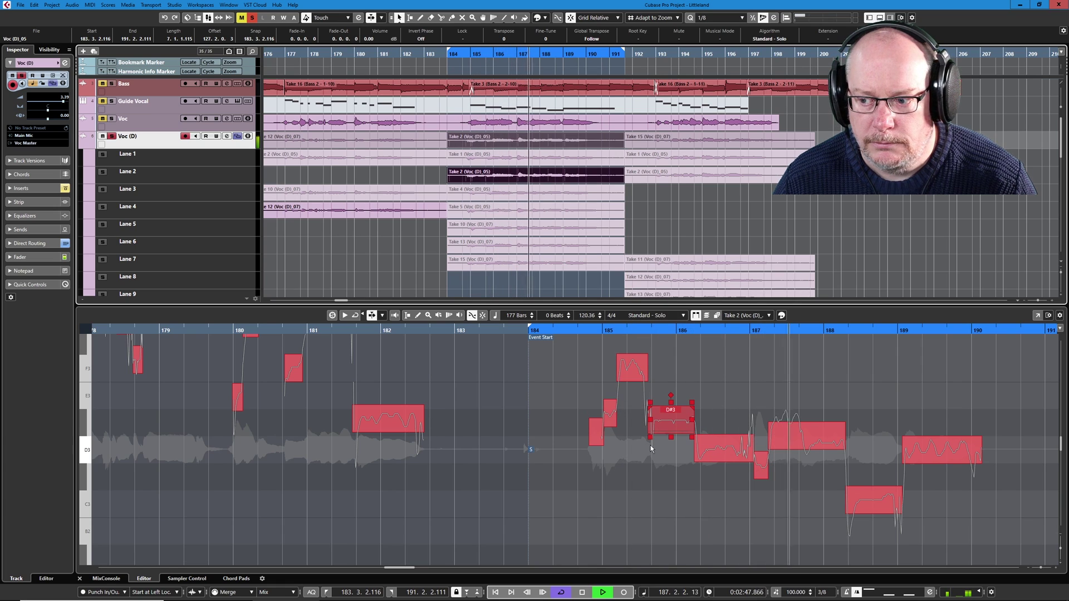
pyautogui.click(650, 445)
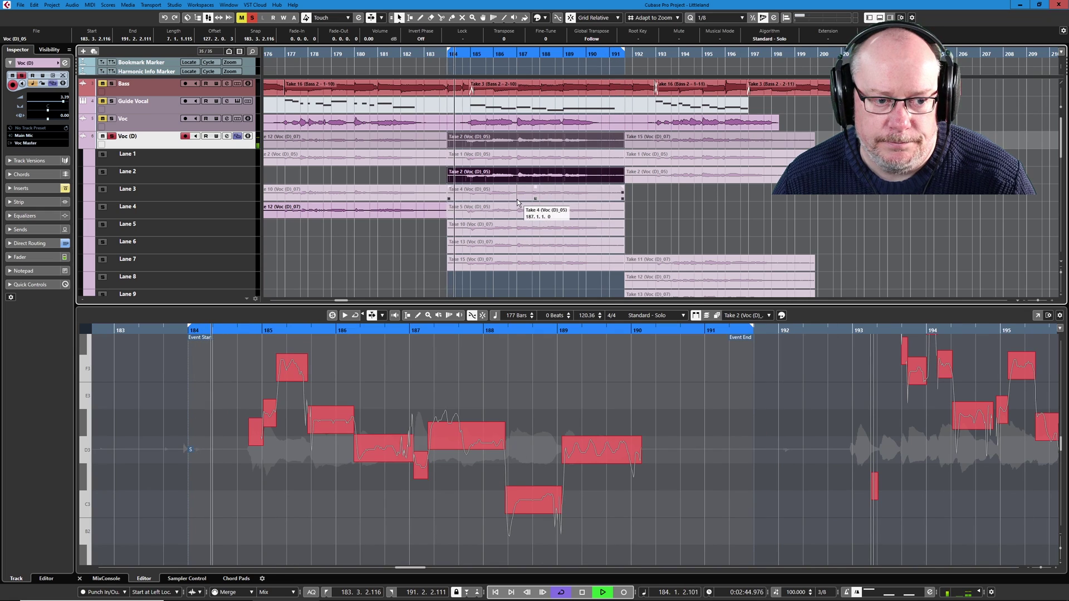
pyautogui.press('space')
# Audition the fourth phrase's Take 13 in Lane 6 and view its pitch segments
pyautogui.click(511, 247)
pyautogui.rightClick(512, 247)
pyautogui.click(512, 245)
pyautogui.click(537, 245)
pyautogui.press('space')
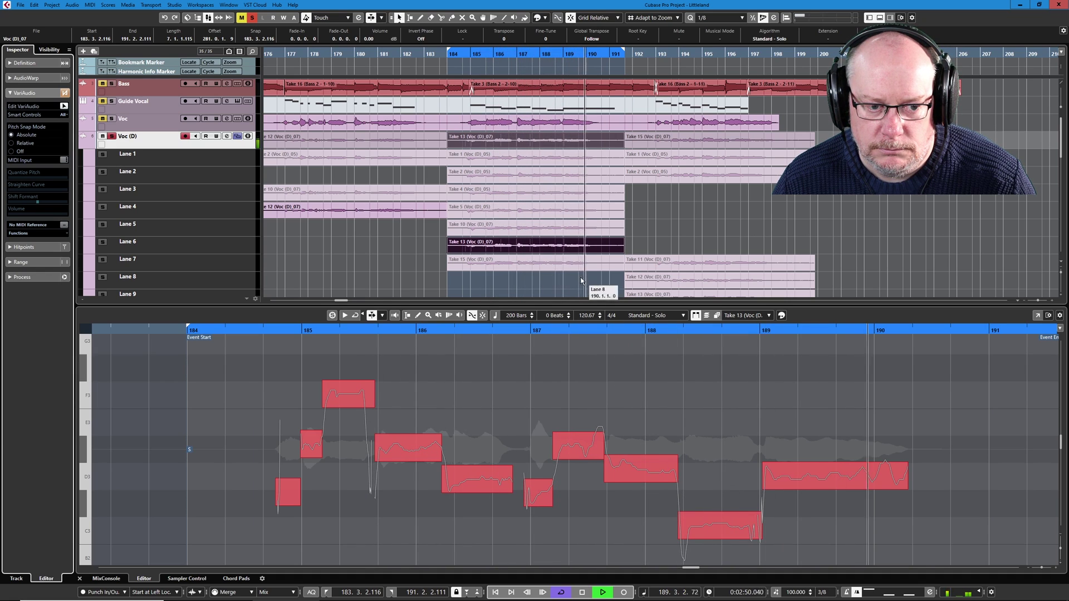
# Erase the fourth phrase's Take 15 from Lane 7 and play the phrase with Take 5 in Lane 4
pyautogui.click(554, 266)
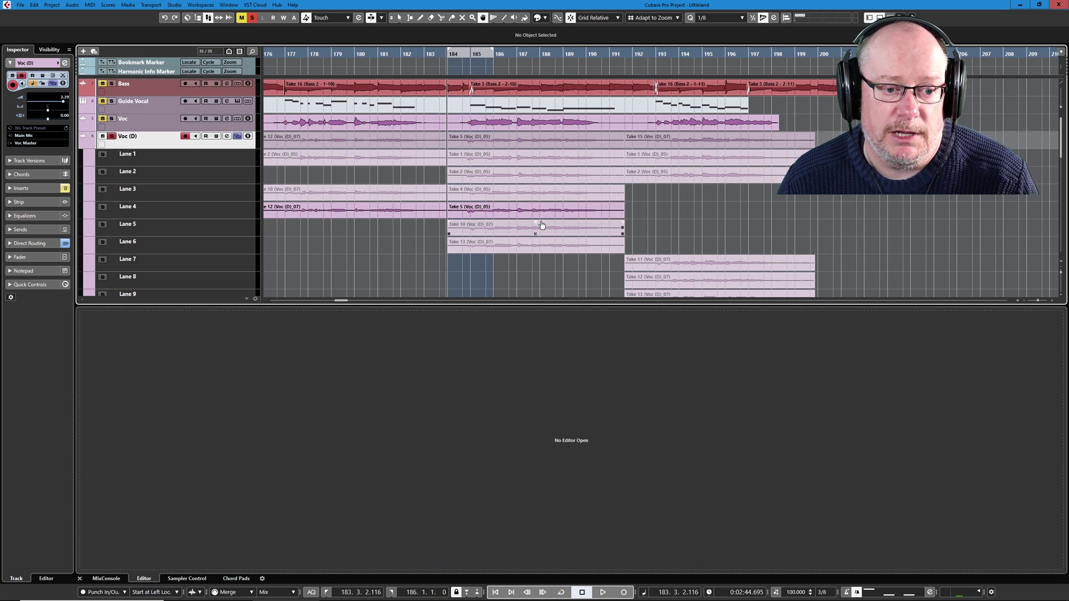
pyautogui.press('space')
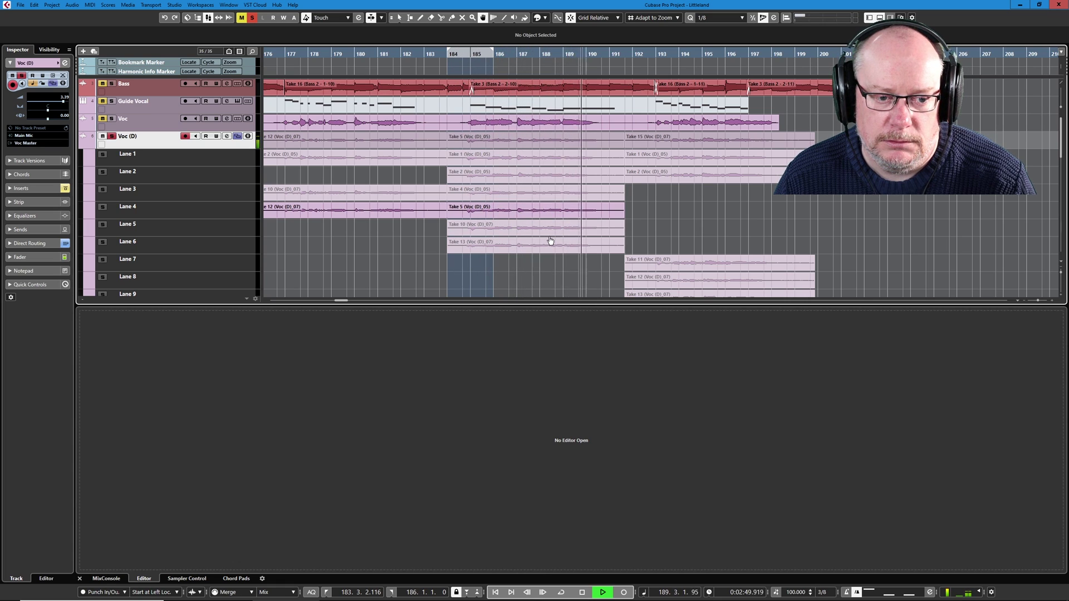
pyautogui.press('space')
pyautogui.click(574, 214)
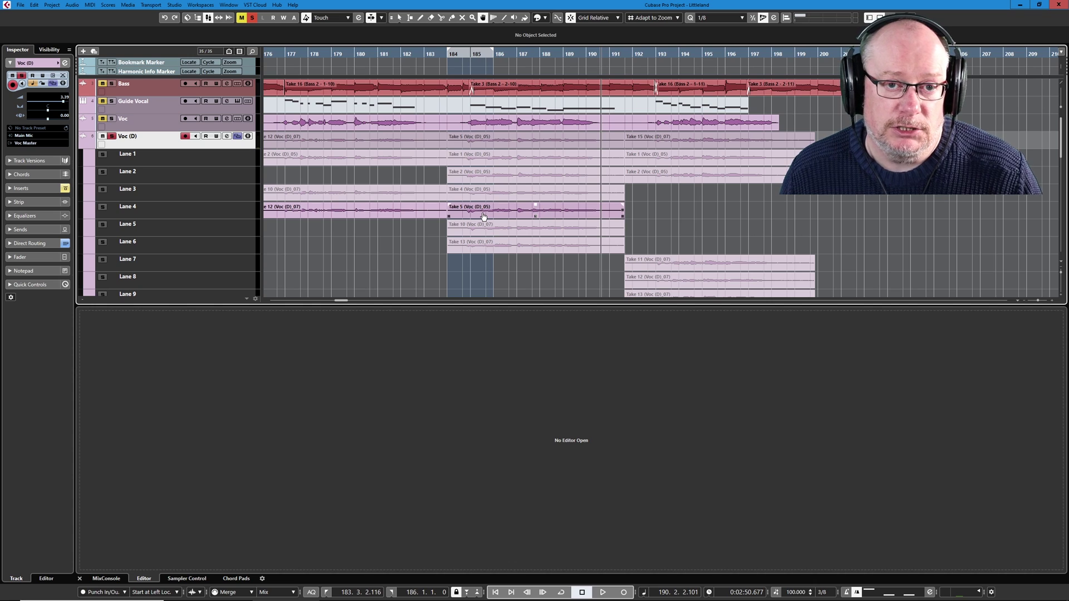
# Split all of the fourth phrase's takes in the quiet gap just before bar 187, at 186.3.2.56
pyautogui.scroll(12, 496, 217)
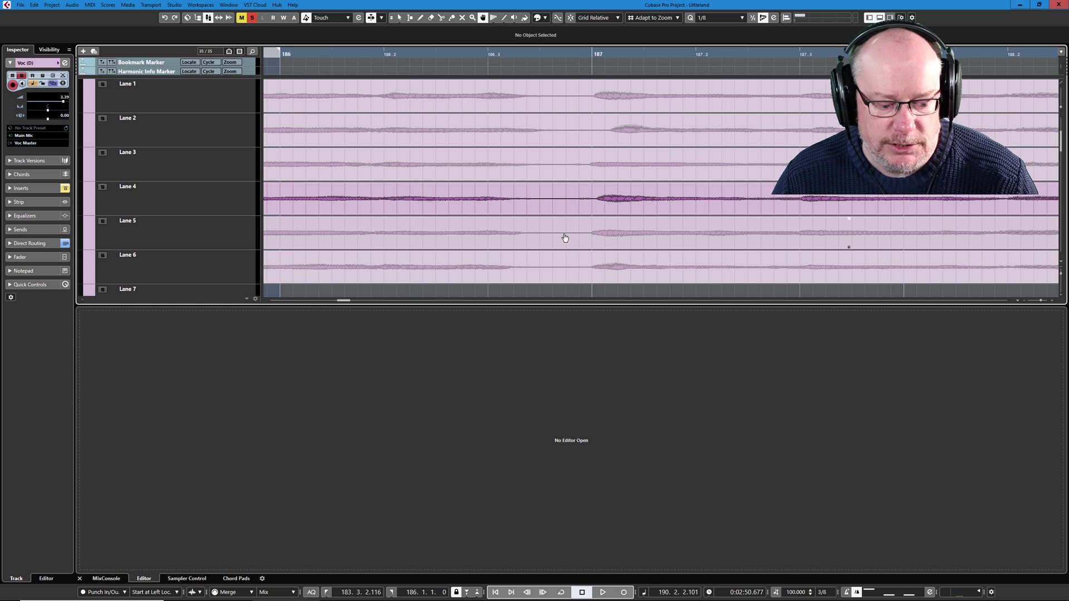
pyautogui.press('alt')
pyautogui.click(565, 238)
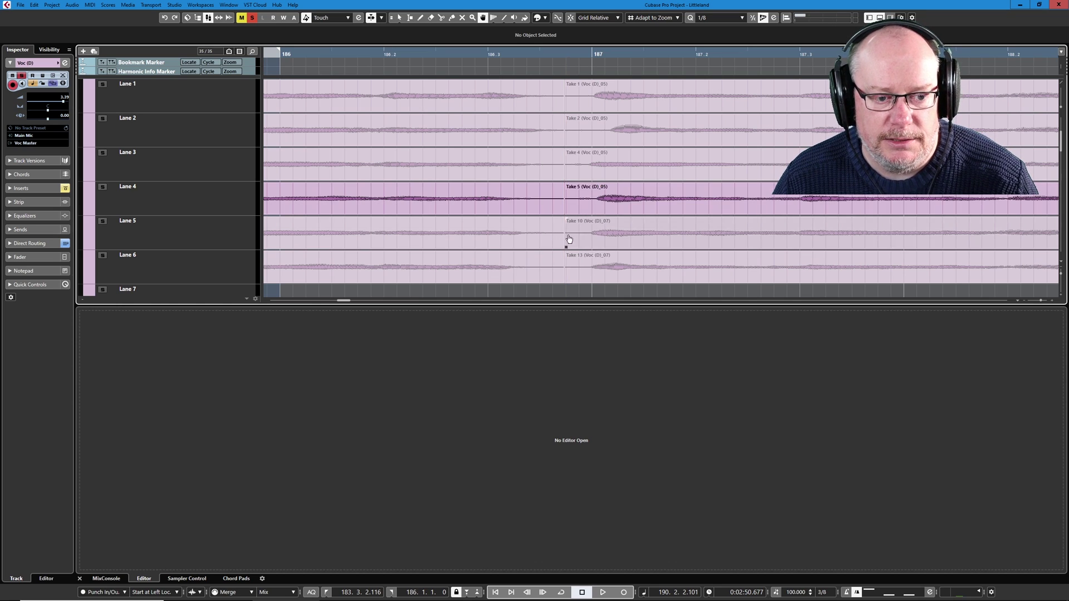
pyautogui.press('g')
pyautogui.press('g')
pyautogui.press('g')
# Use Take 4 in Lane 3 for the fourth phrase's first part and play it looped from 183.3.2.116 to 186.3.2.56
pyautogui.doubleClick(490, 214)
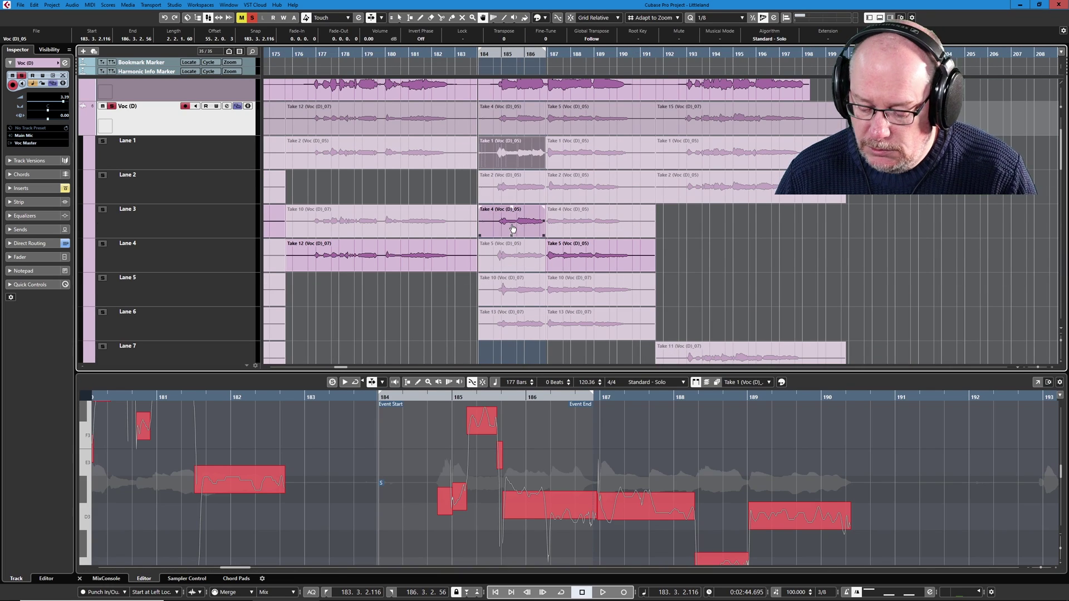
pyautogui.press('KP_Divide')
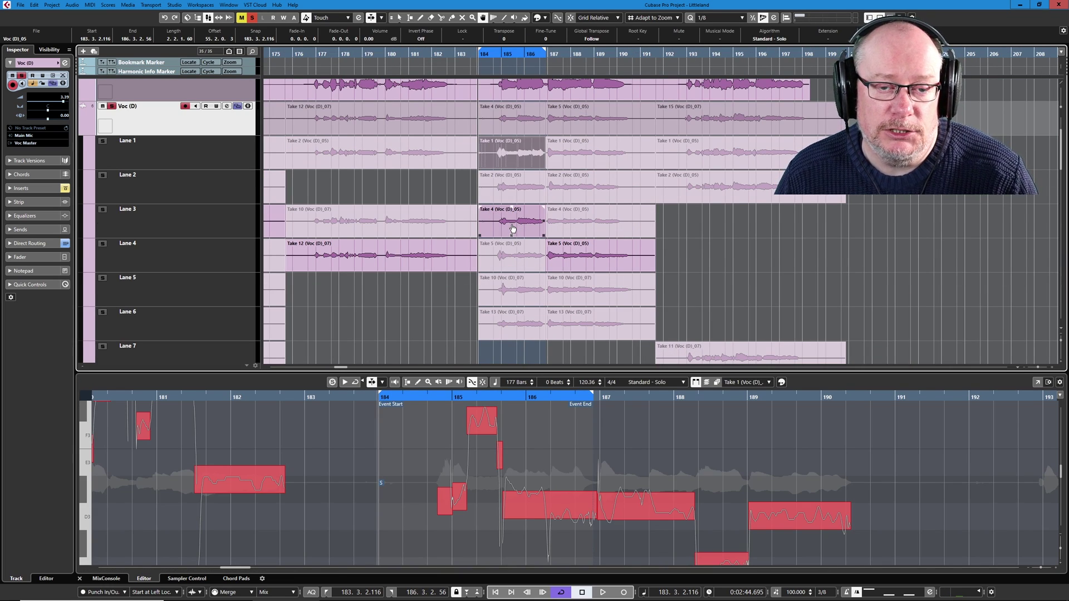
pyautogui.press('space')
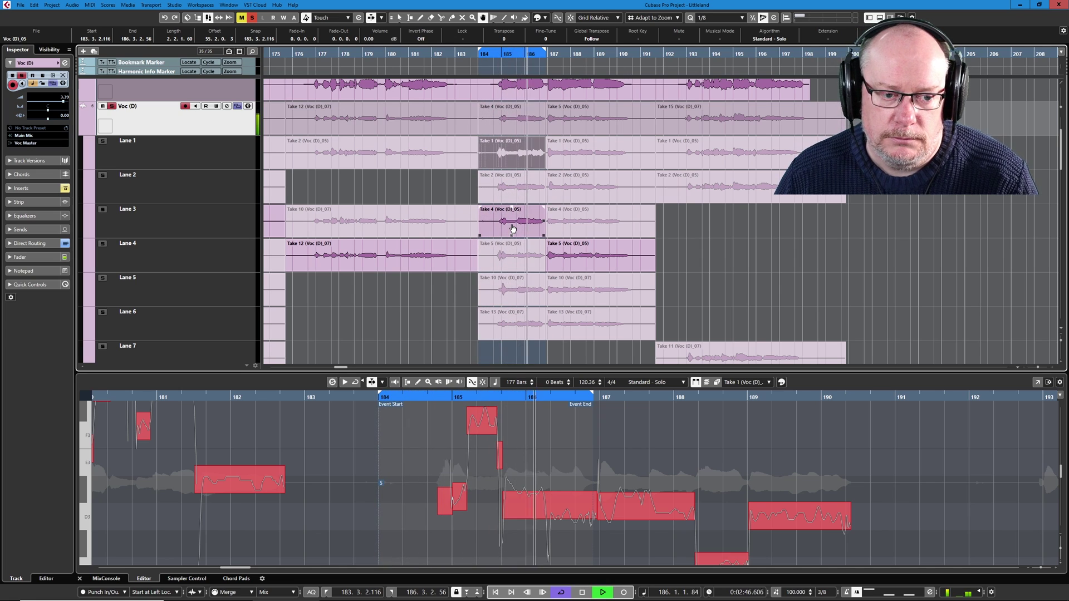
pyautogui.press('space')
# Select the fourth phrase's Take 4 opening and Take 5 ending, loop them to 191.2.2.111, and play the combined phrase
pyautogui.click(497, 252)
pyautogui.click(489, 233)
pyautogui.click(597, 260)
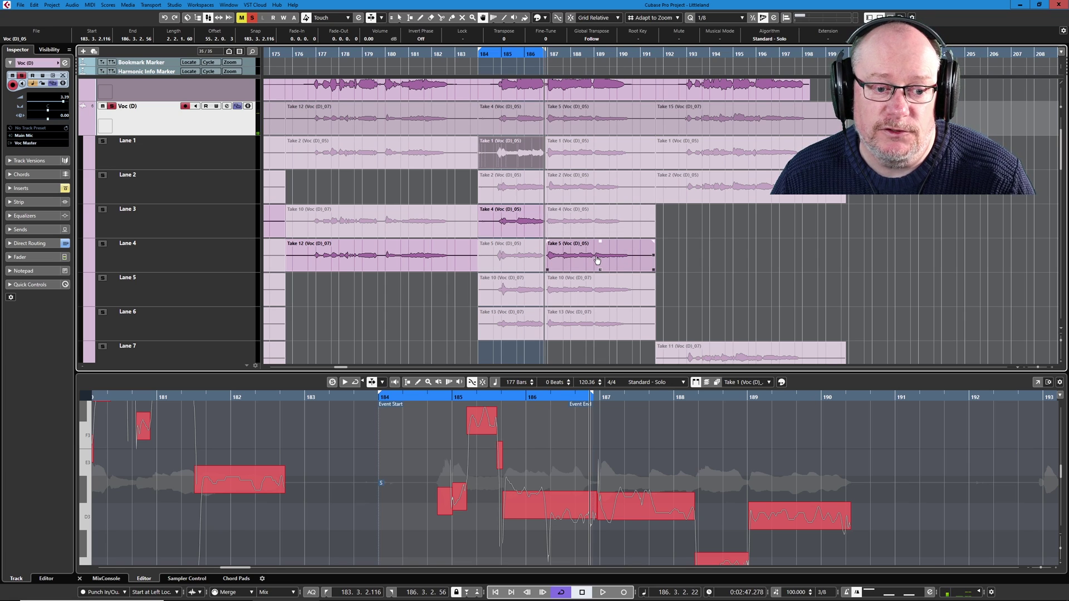
pyautogui.click(597, 259)
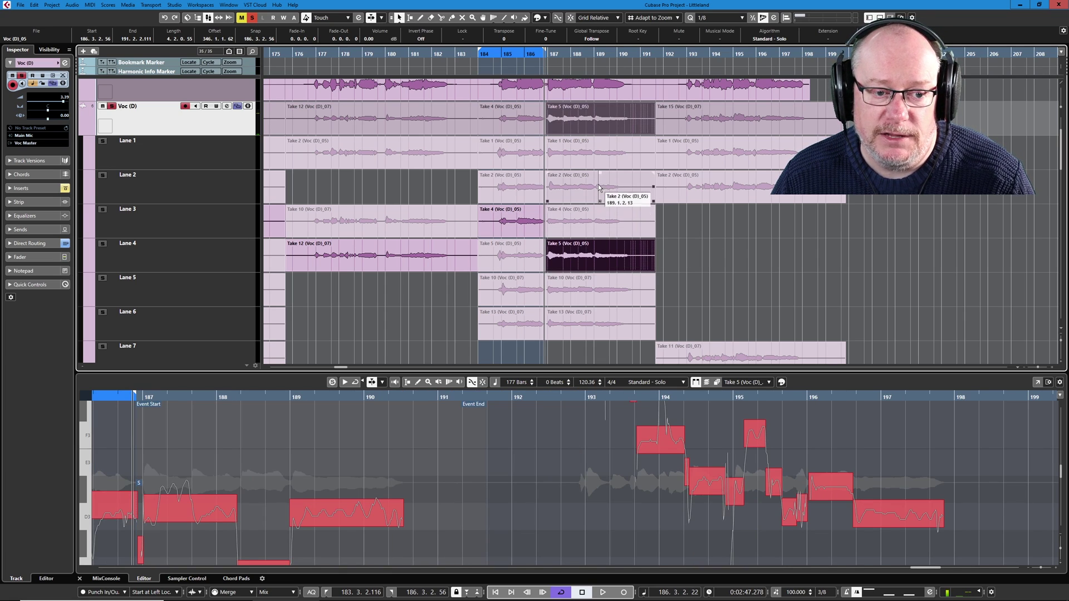
pyautogui.click(485, 235)
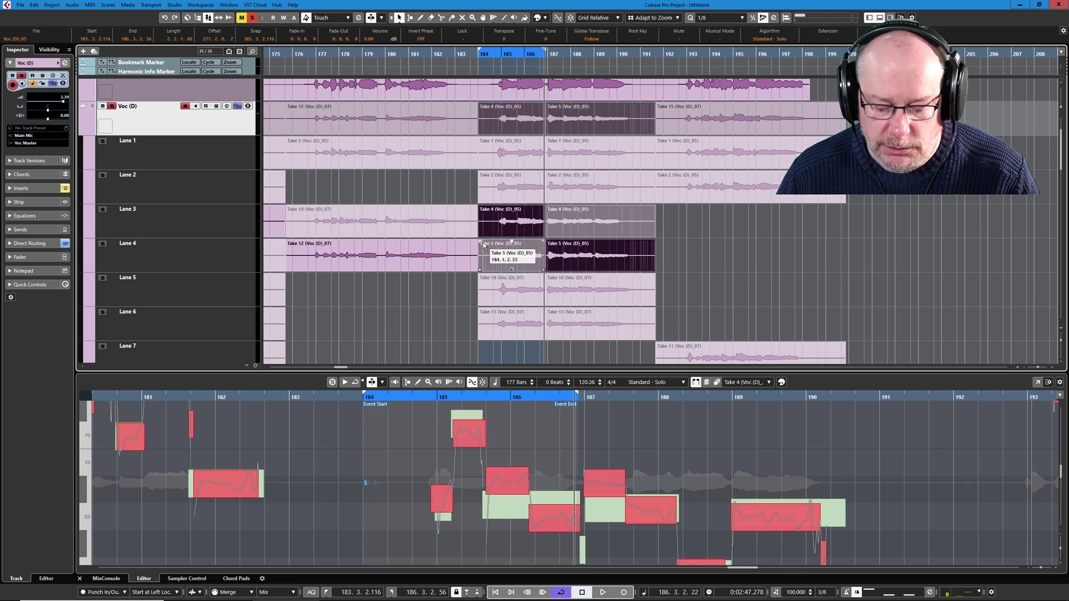
pyautogui.press('p')
pyautogui.press('space')
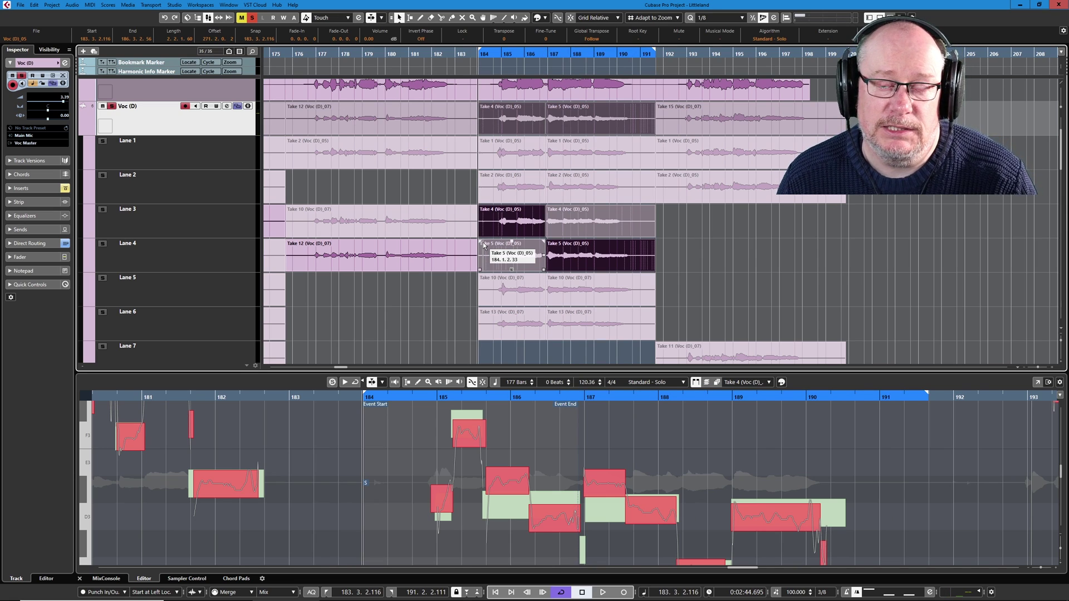
pyautogui.press('space')
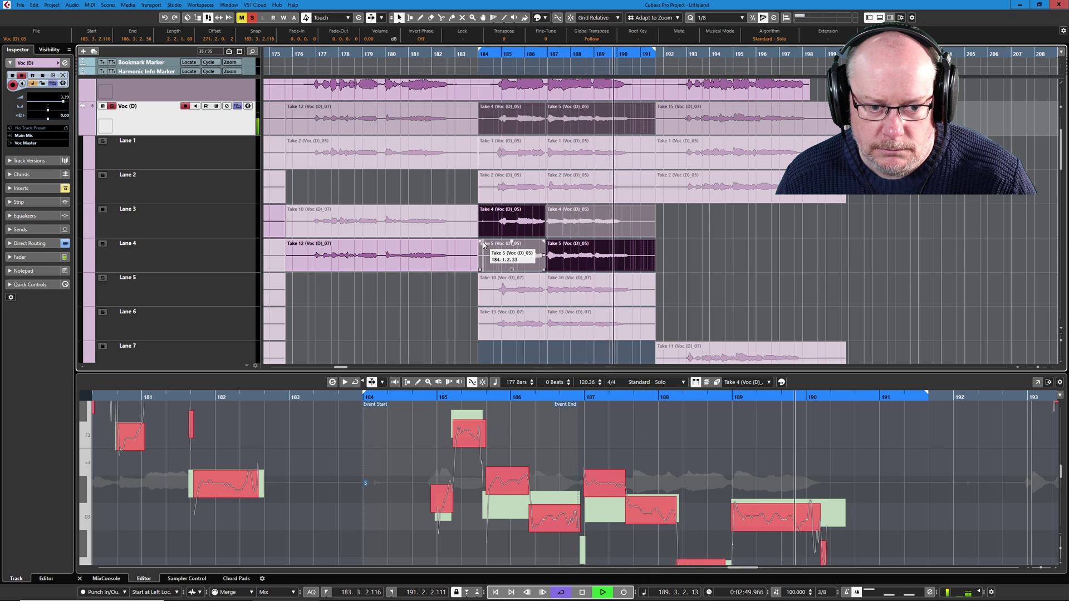
pyautogui.press('space')
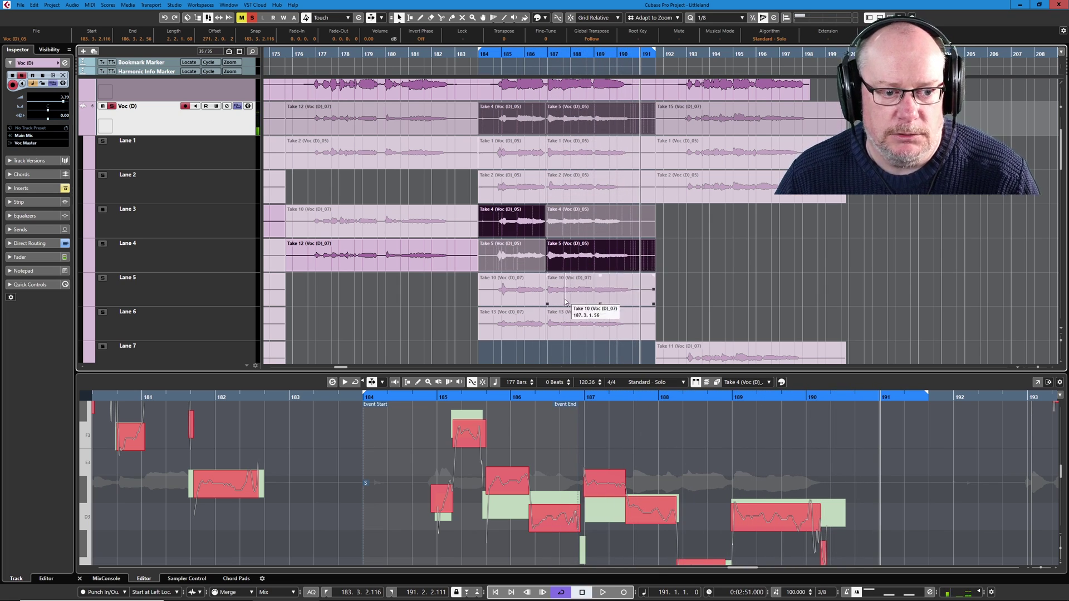
pyautogui.click(689, 244)
pyautogui.scroll(-2, 707, 255)
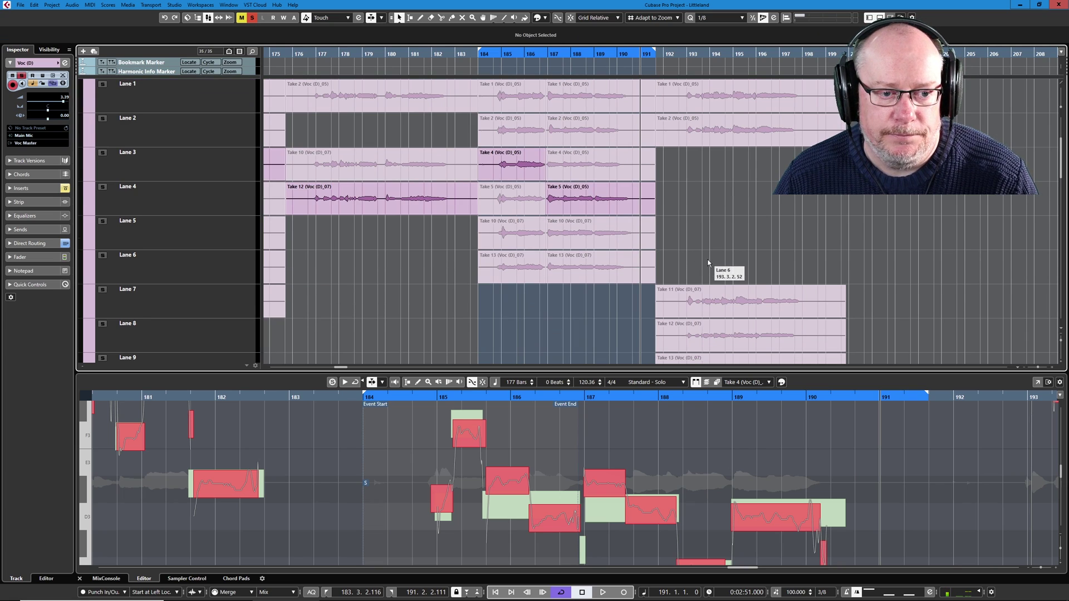
# Move the fourth phrase's Take 4 opening and Take 5 ending into Lane 1, shifting its two Take 1 parts to Lane 7
pyautogui.hotkey('ctrl', 'alt', 'e')
pyautogui.moveTo(500, 196); pyautogui.dragTo(490, 393)
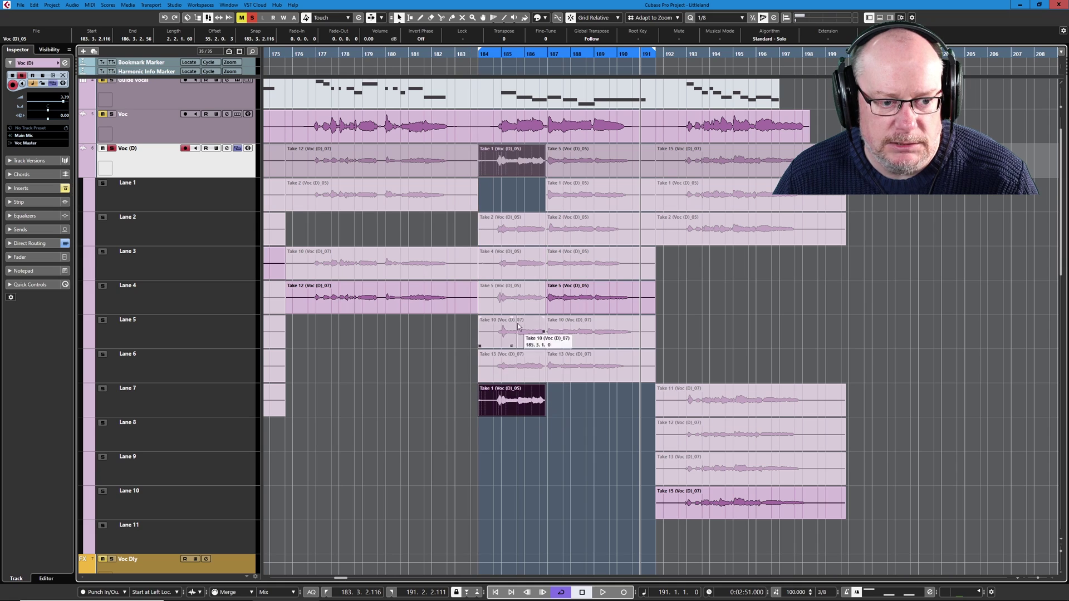
pyautogui.moveTo(508, 256); pyautogui.dragTo(510, 198)
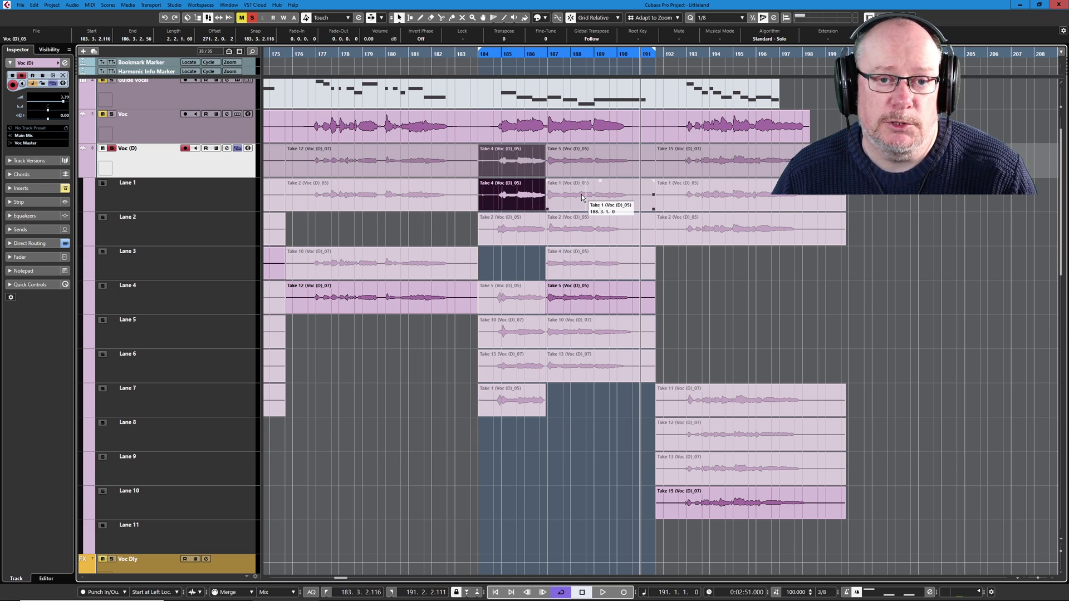
pyautogui.moveTo(581, 197); pyautogui.dragTo(587, 398)
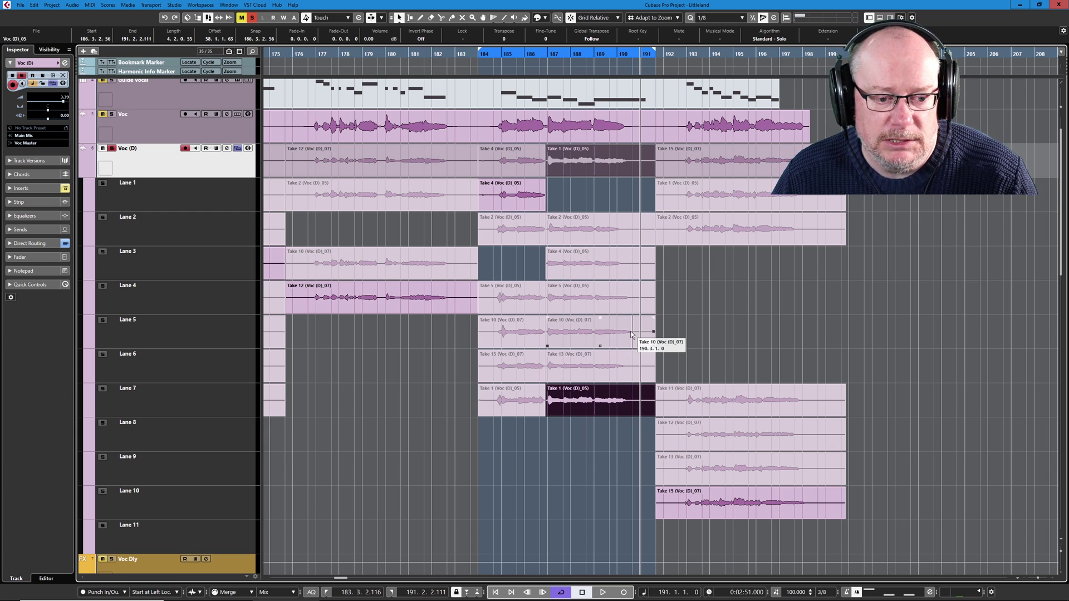
pyautogui.click(577, 296)
pyautogui.moveTo(576, 297); pyautogui.dragTo(576, 195)
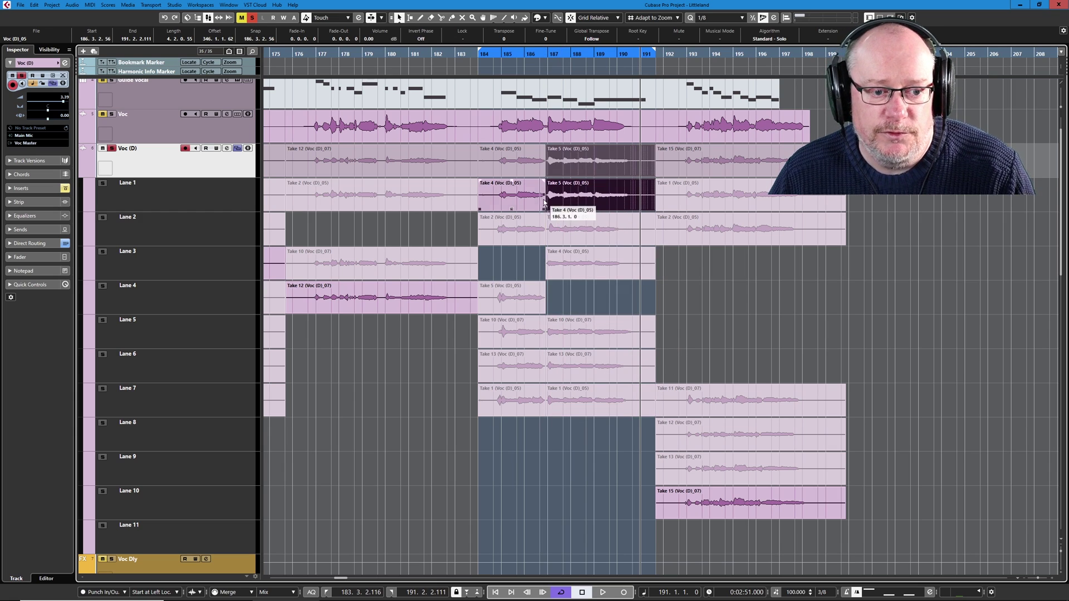
# Play the combined fourth phrase, and open its Take 4 opening in the sample editor, looped from 183.3.2.116 to 186.3.2.56
pyautogui.press('space')
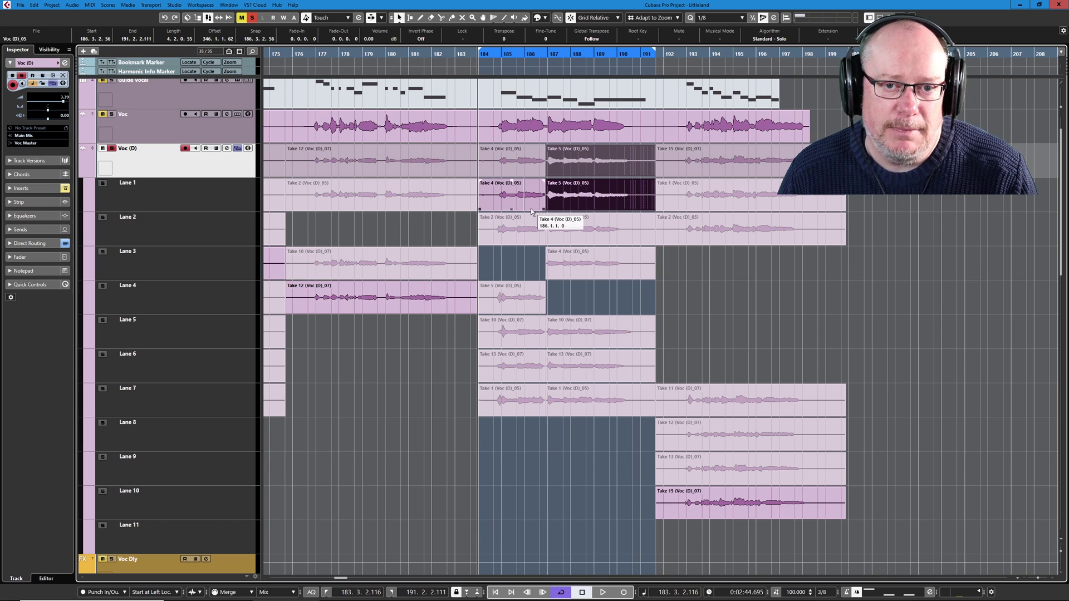
pyautogui.press('space')
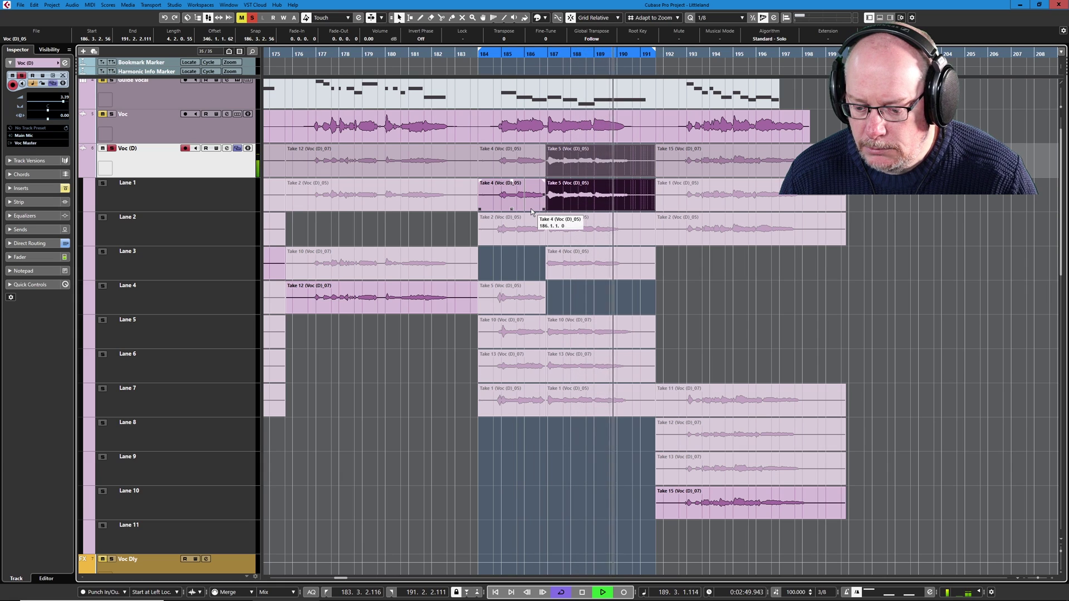
pyautogui.doubleClick(532, 210)
pyautogui.press('space')
pyautogui.press('p')
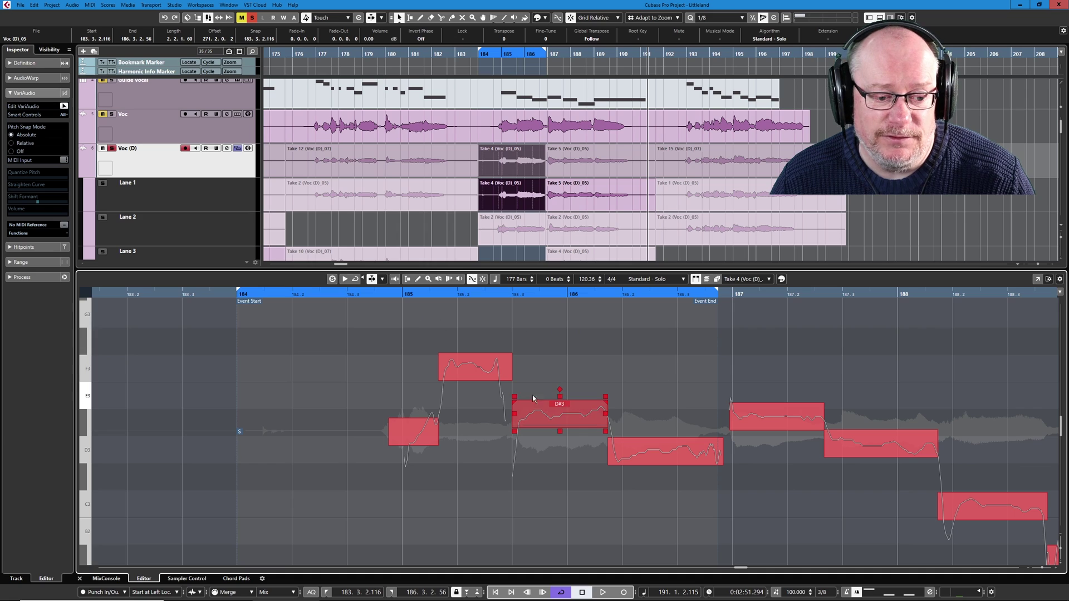
# Try deleting the D#3 pitch segment just before bar 186 in Take 4, play the loop, and undo the deletion
pyautogui.click(568, 420)
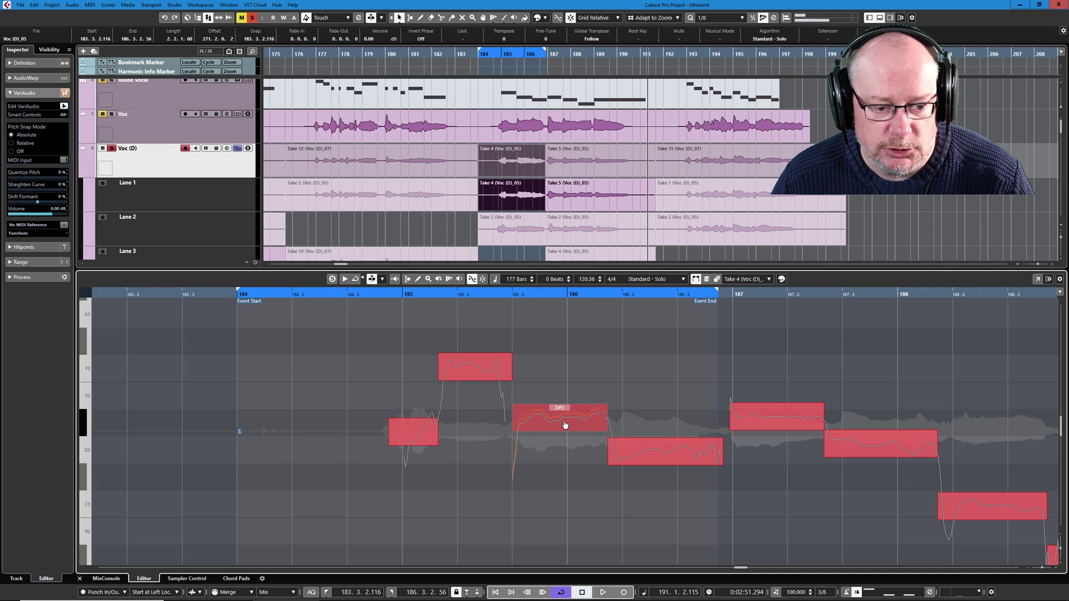
pyautogui.press('Delete')
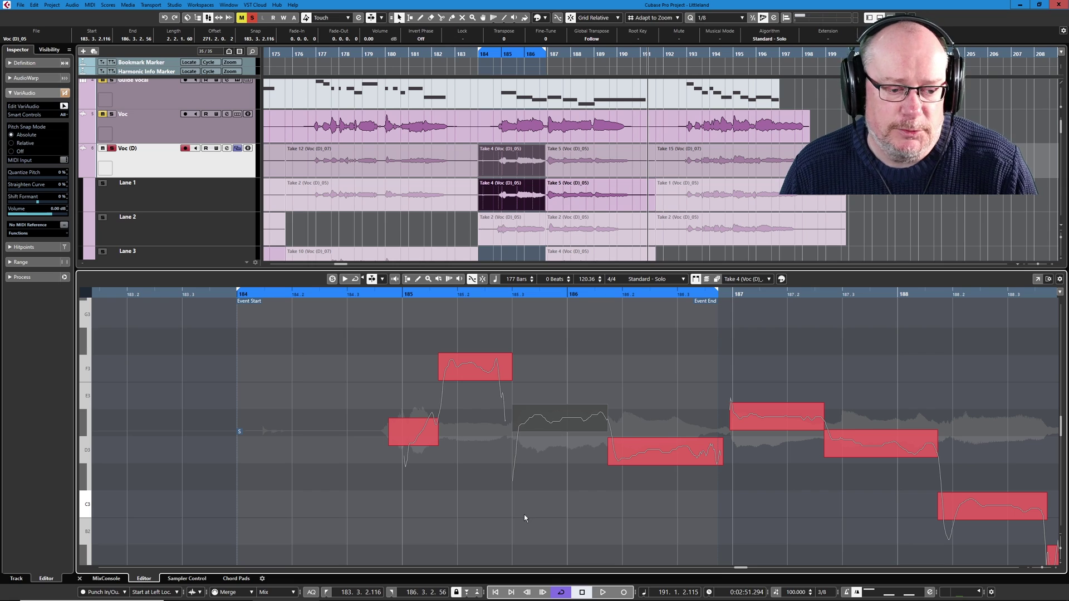
pyautogui.press('space')
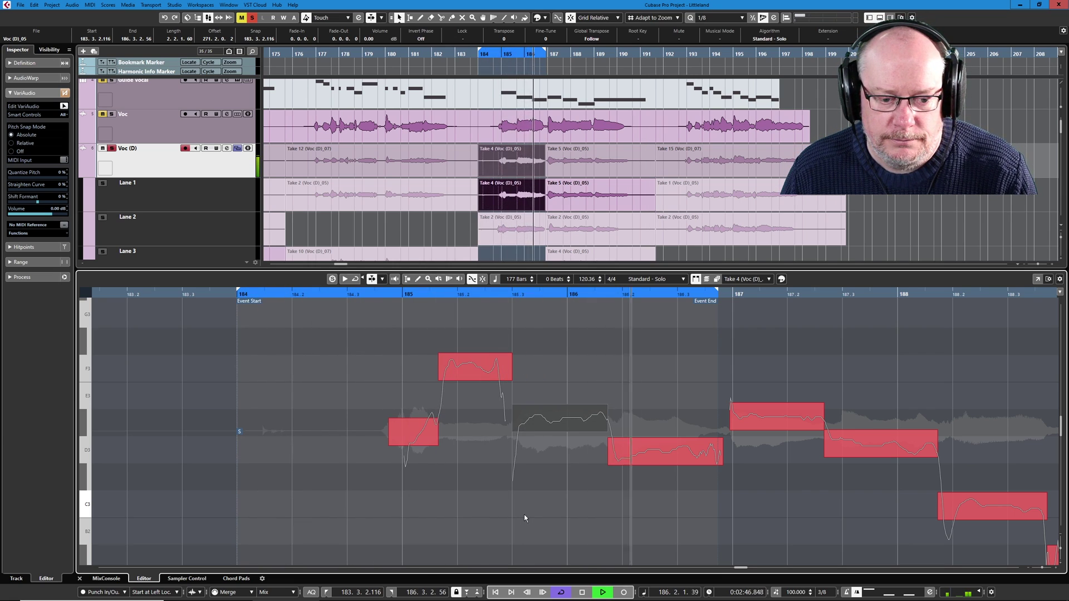
pyautogui.press('space')
pyautogui.hotkey('ctrl', 'z')
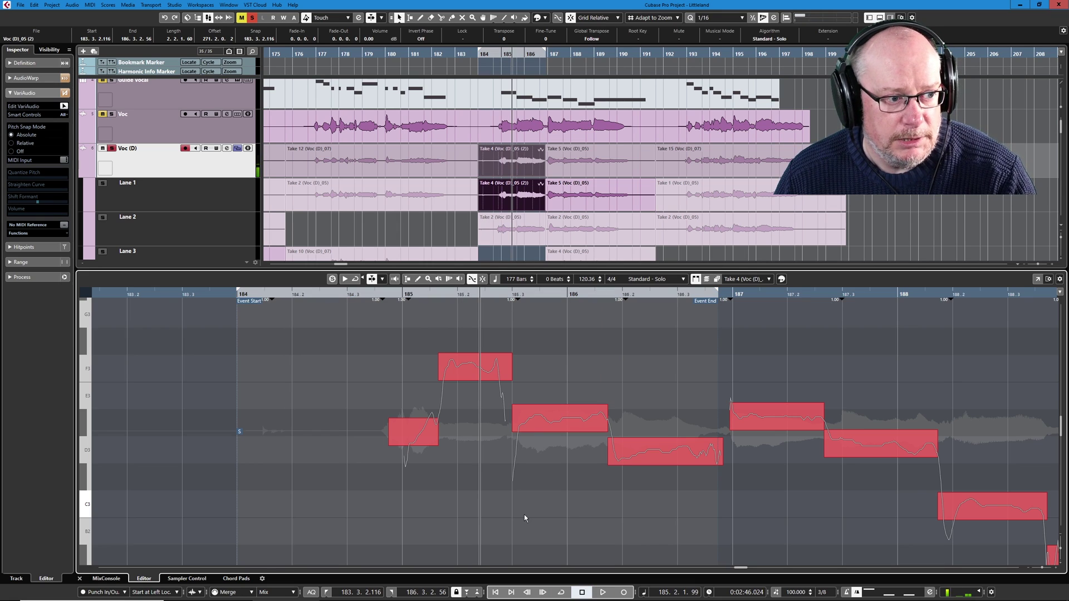
# Play the fourth phrase without solo or looping, and inspect the long D3 segment that starts at bar 189
pyautogui.press('space')
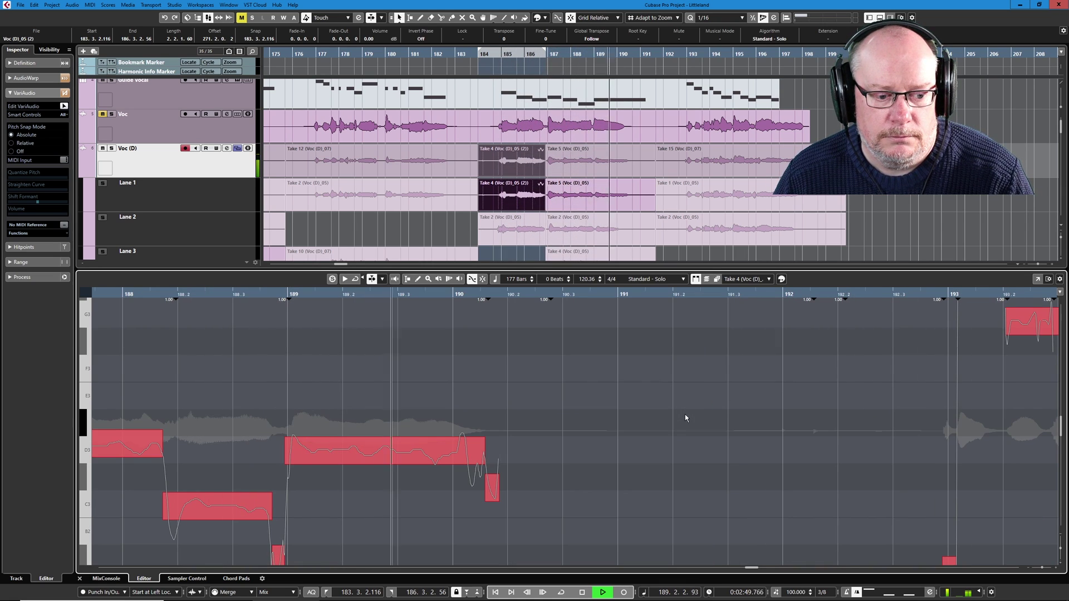
pyautogui.press('space')
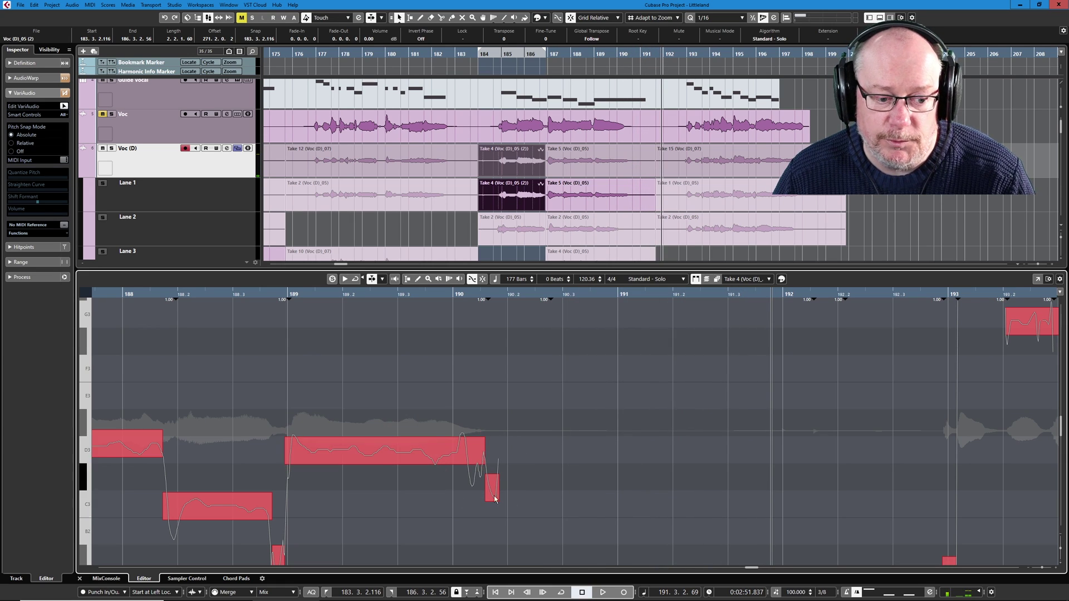
pyautogui.click(447, 442)
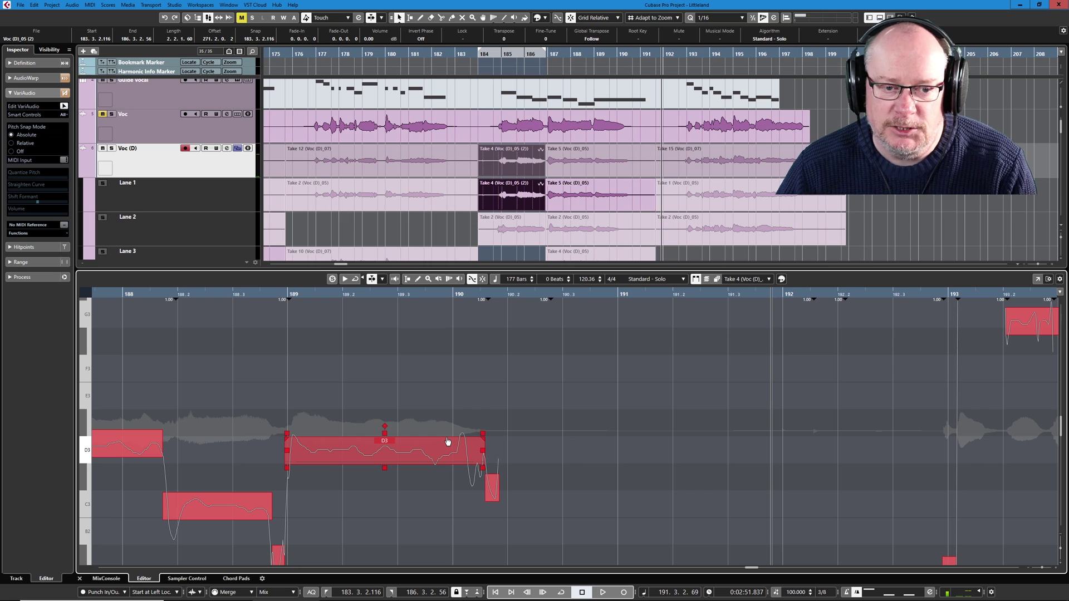
pyautogui.click(463, 490)
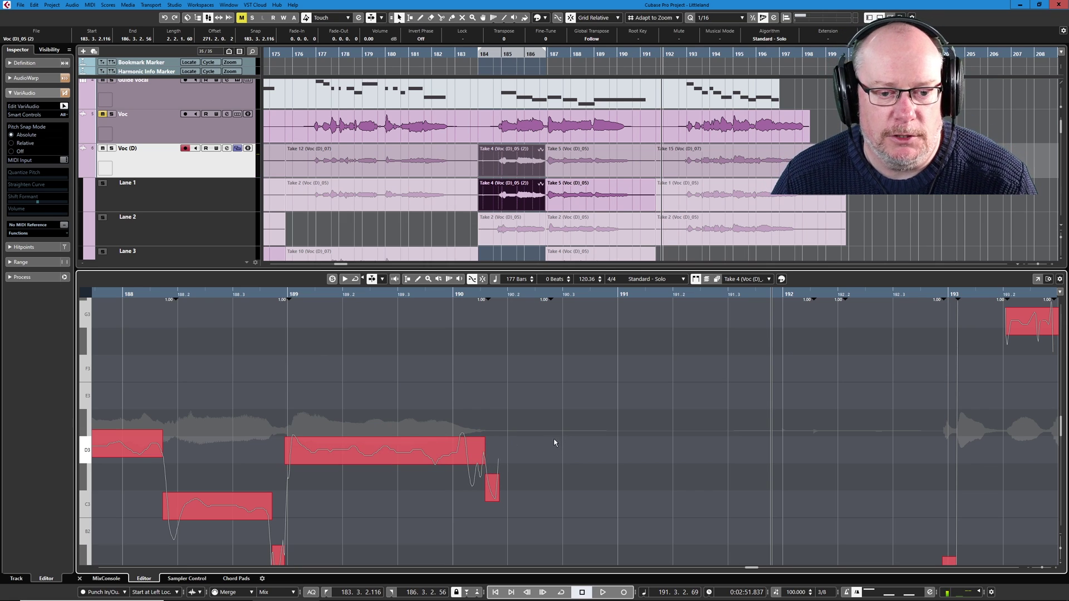